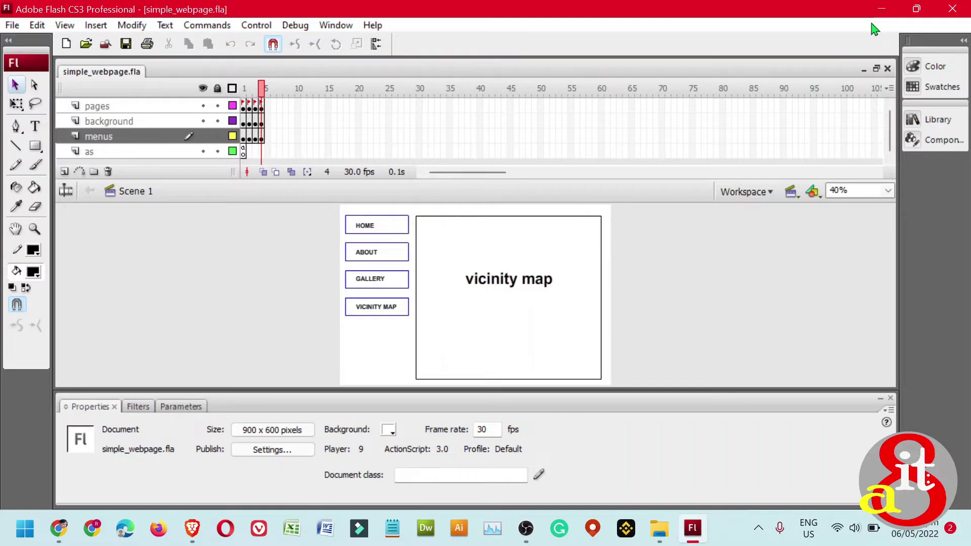
- Test the simple_webpage movie in a maximized preview, trying the ABOUT, GALLERY, VICINITY MAP and HOME buttons, and close the preview
key("ctrl+Return")
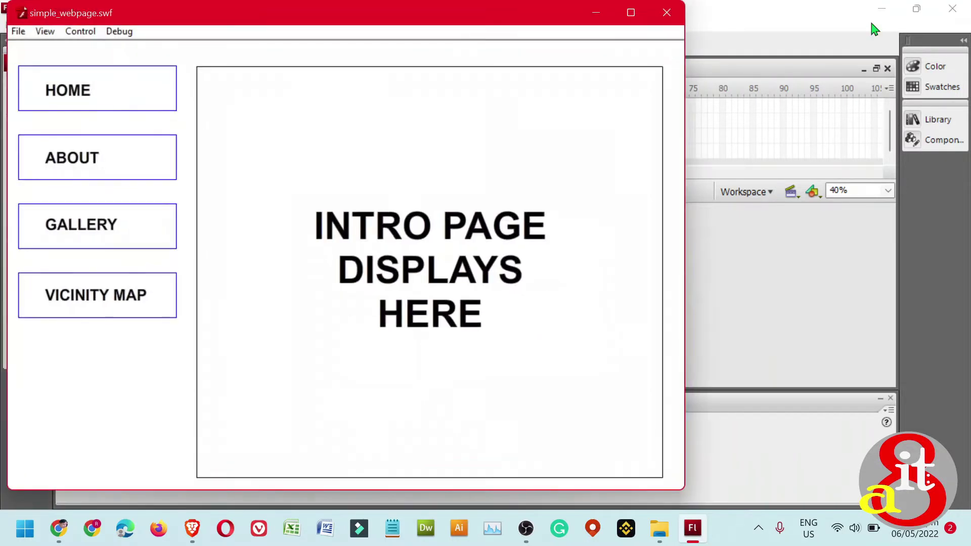
left_click(630, 13)
right_click(635, 56)
left_click(697, 112)
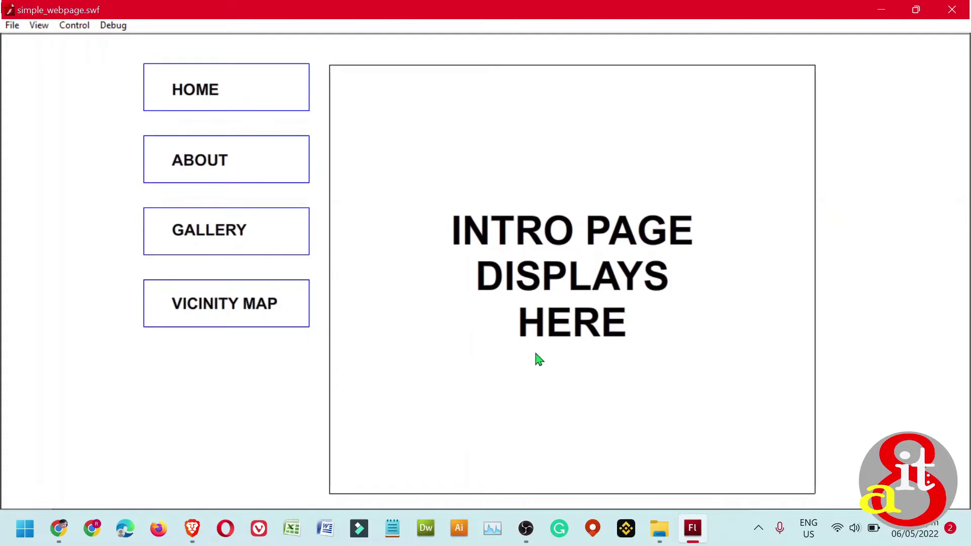
left_click(279, 178)
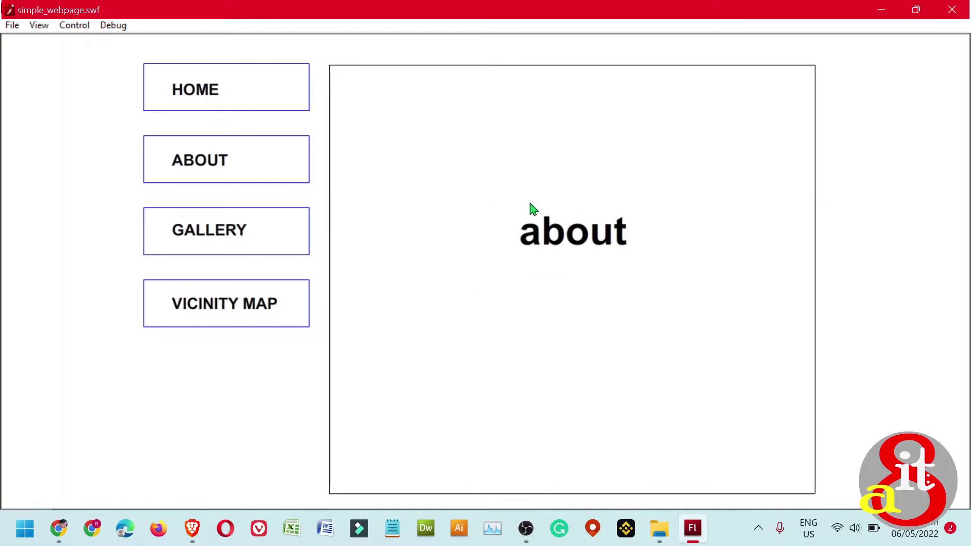
left_click(274, 238)
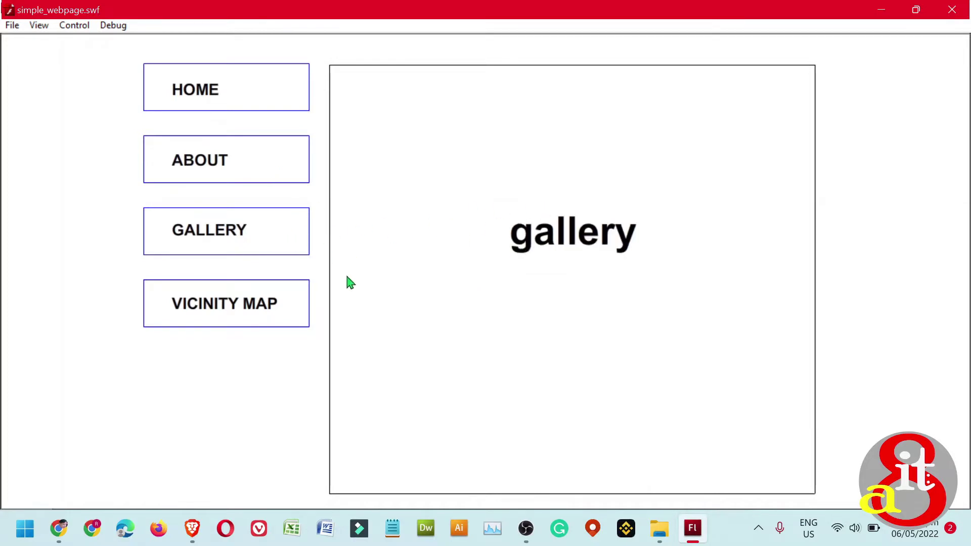
left_click(278, 319)
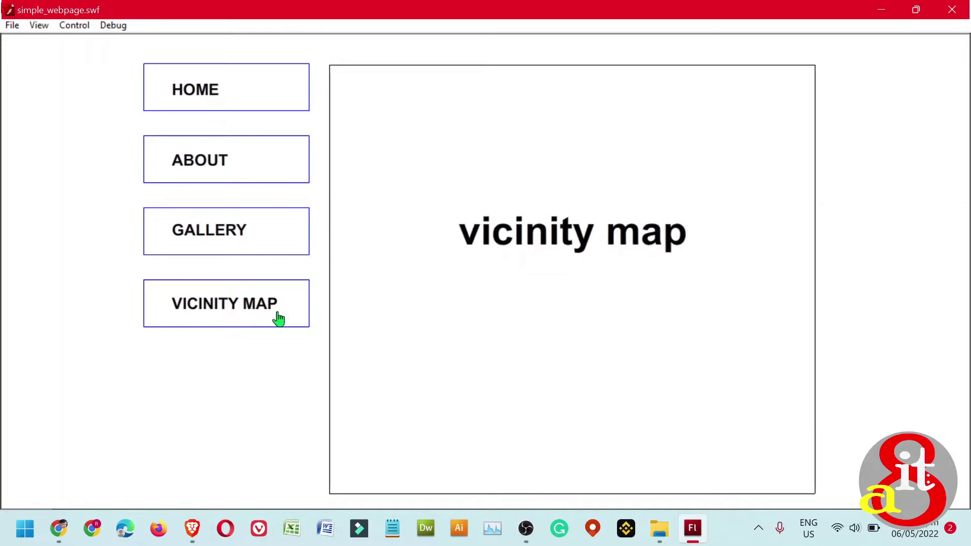
left_click(261, 103)
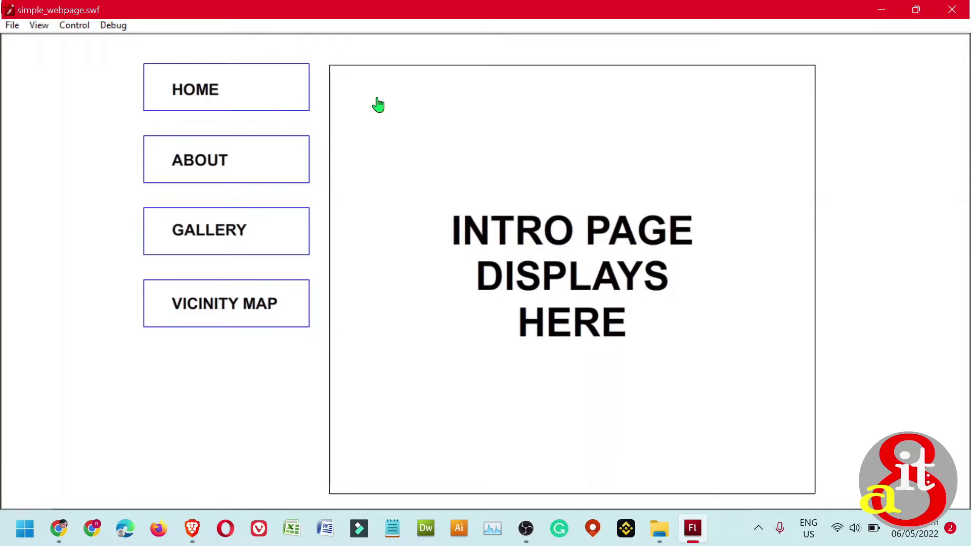
left_click(957, 12)
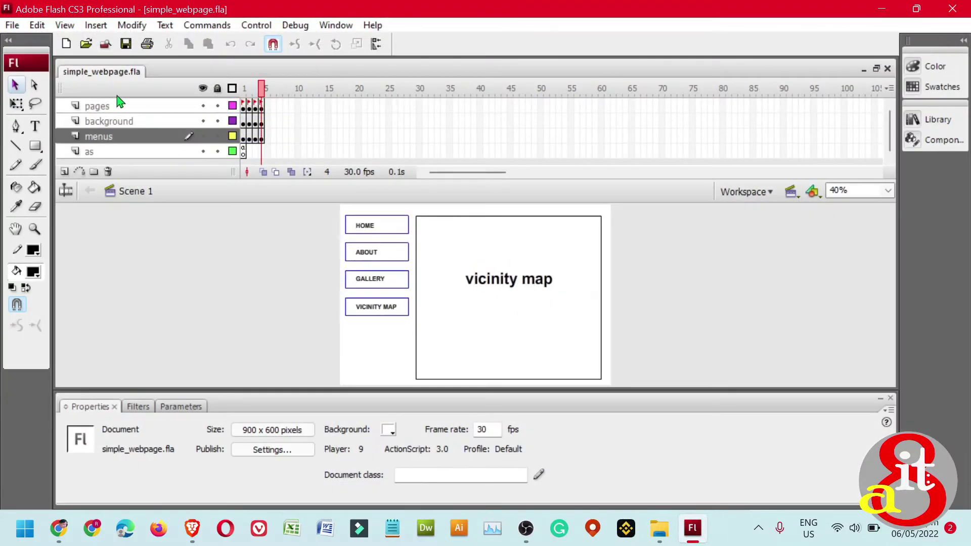
- Create a new Flash document with dimensions 900 x 600 px and a frame rate of 30 fps
left_click(68, 45)
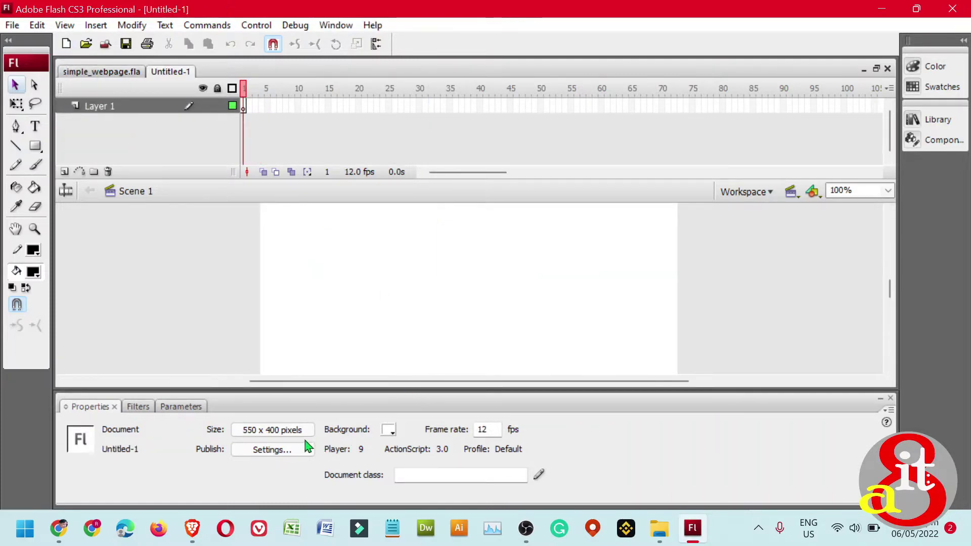
left_click(275, 434)
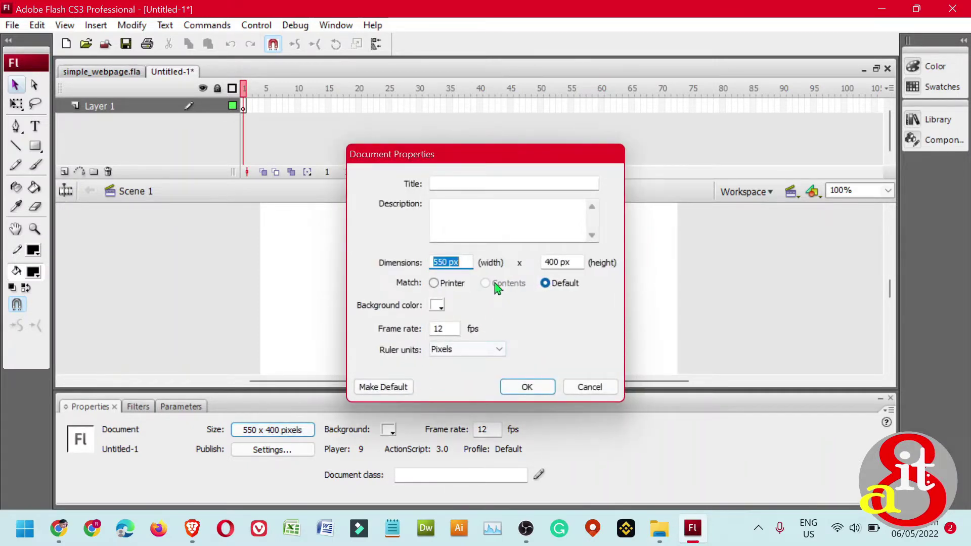
type("90")
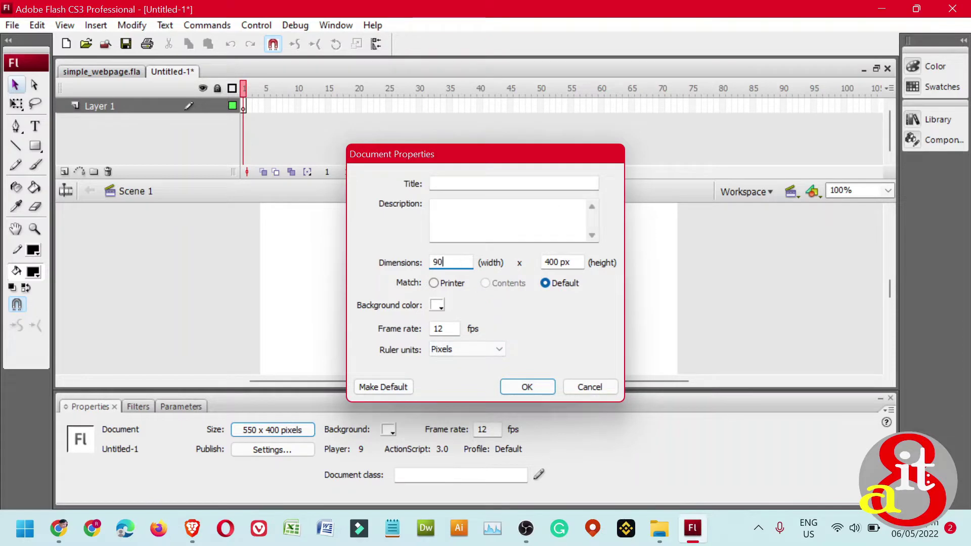
type("0")
key("Tab")
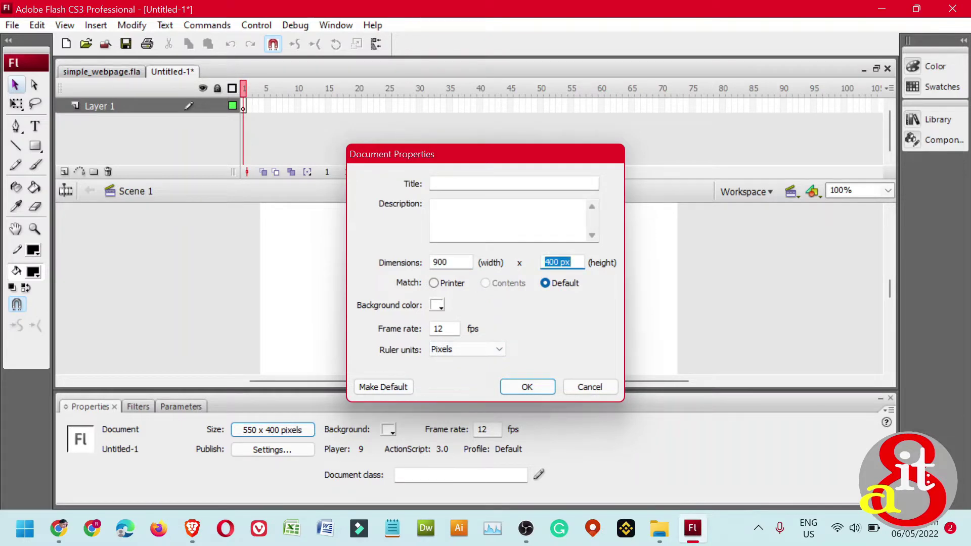
type("600")
left_click_drag(455, 329, 403, 336)
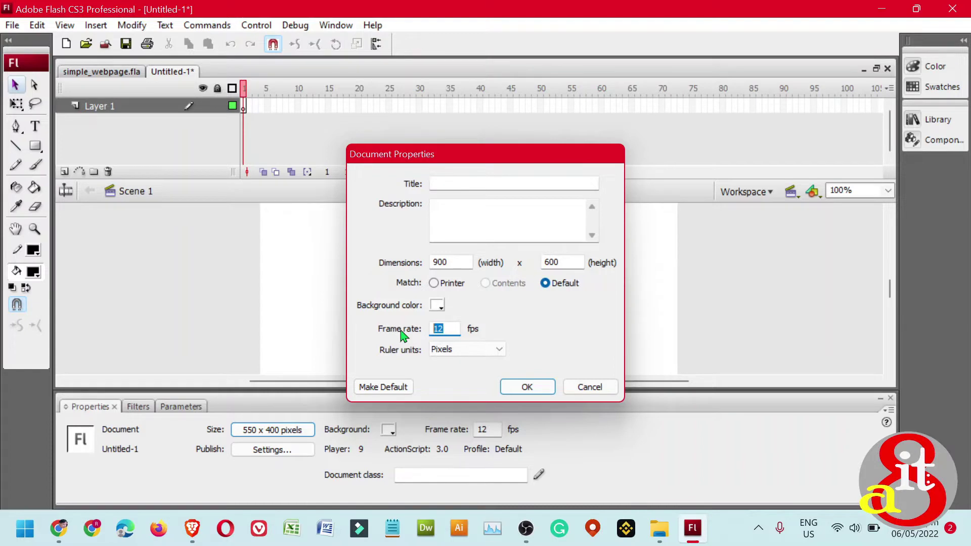
type("30")
left_click(527, 387)
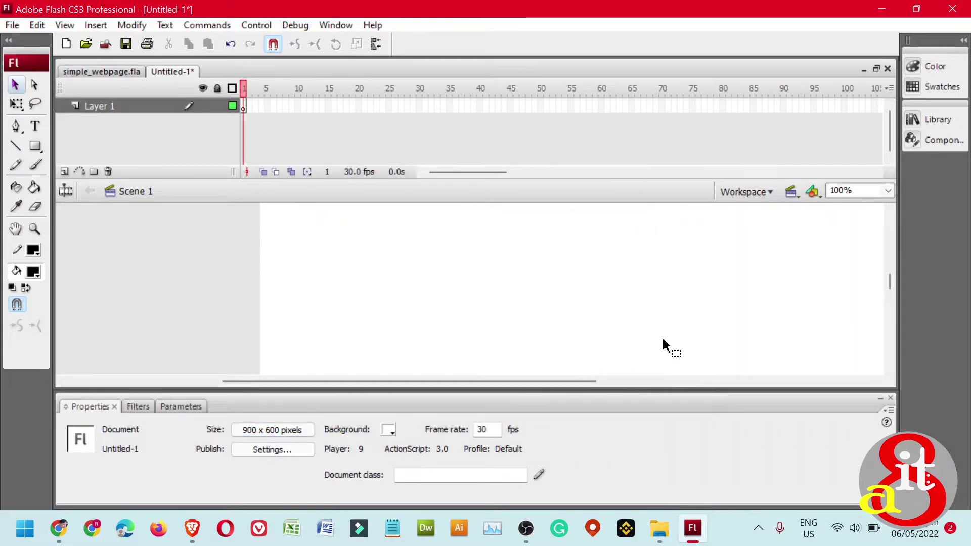
- Insert three new layers above Layer 1 and make all four layers fit in the timeline
left_click_drag(548, 186, 548, 159)
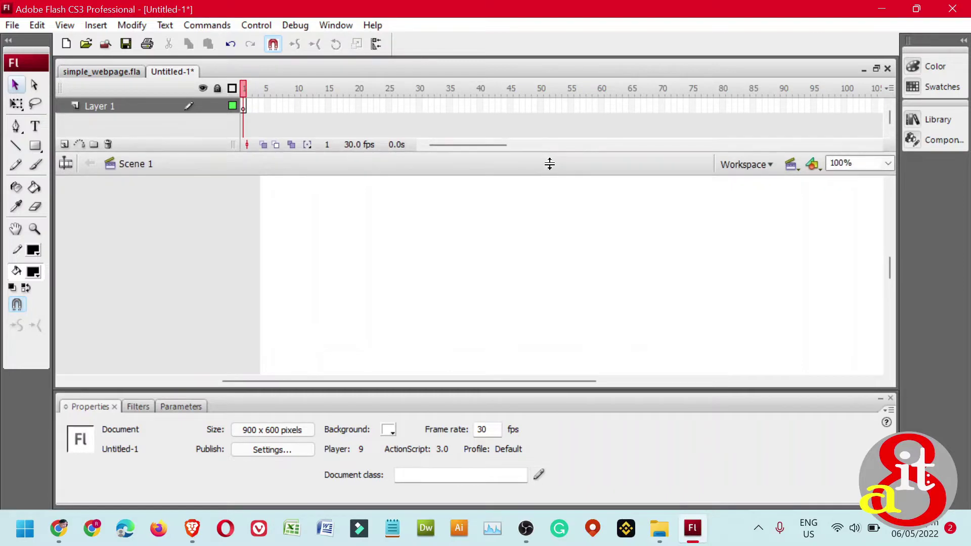
left_click(888, 164)
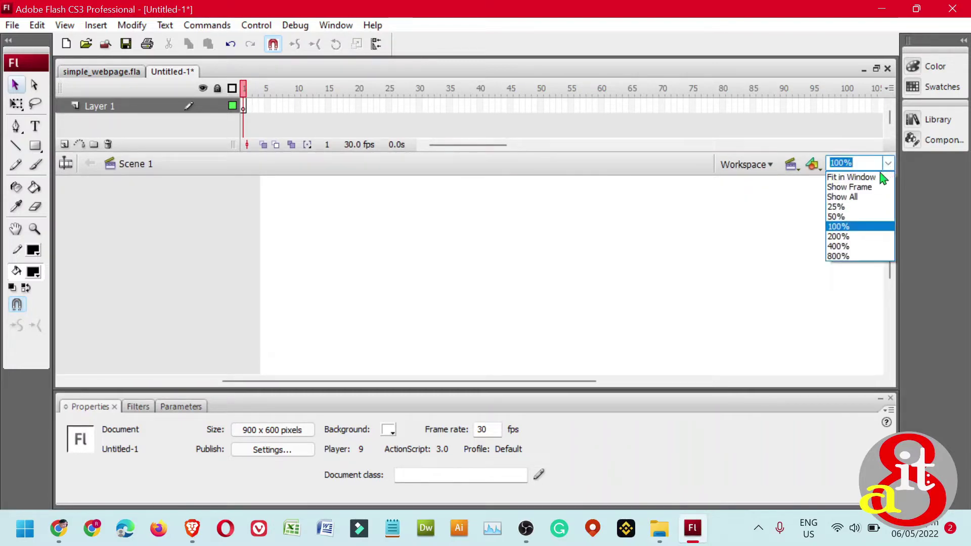
left_click(874, 180)
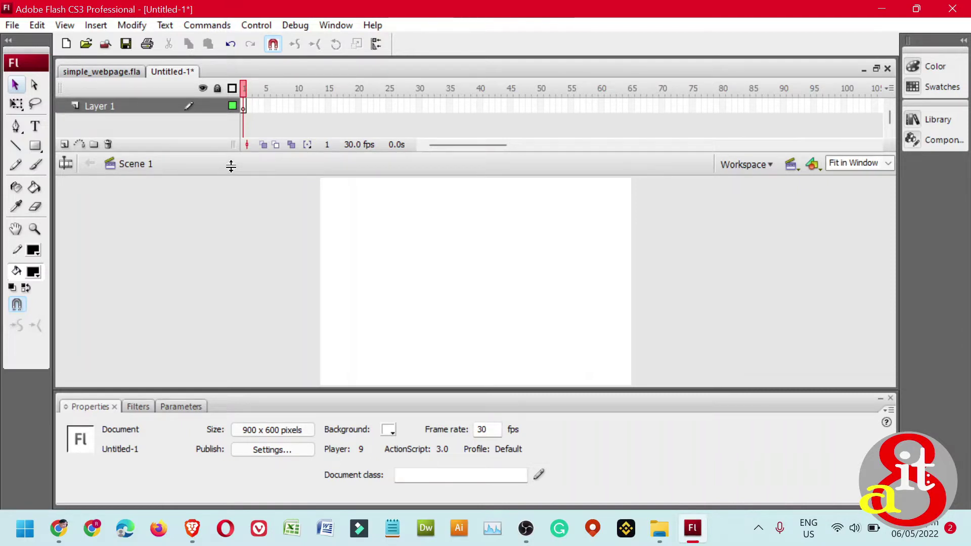
left_click_drag(231, 166, 231, 189)
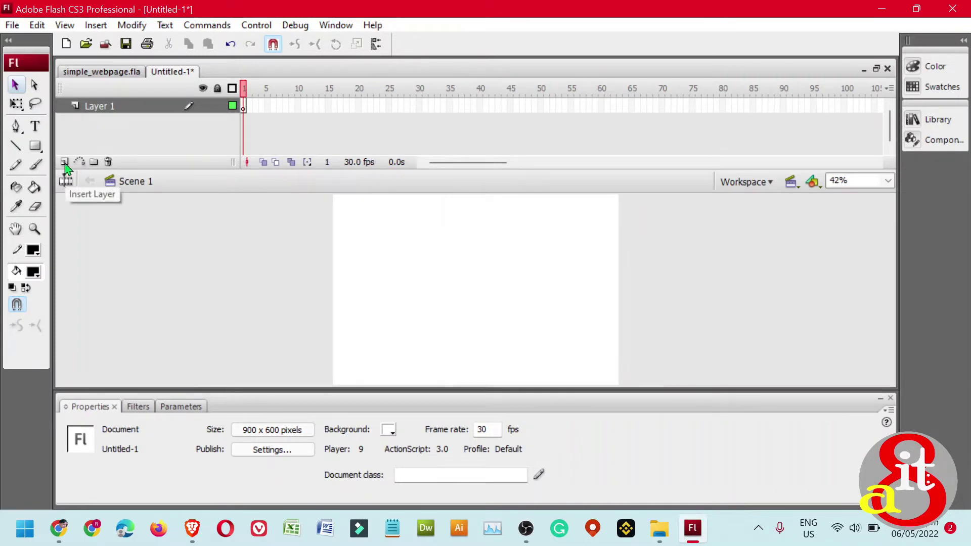
left_click(64, 162)
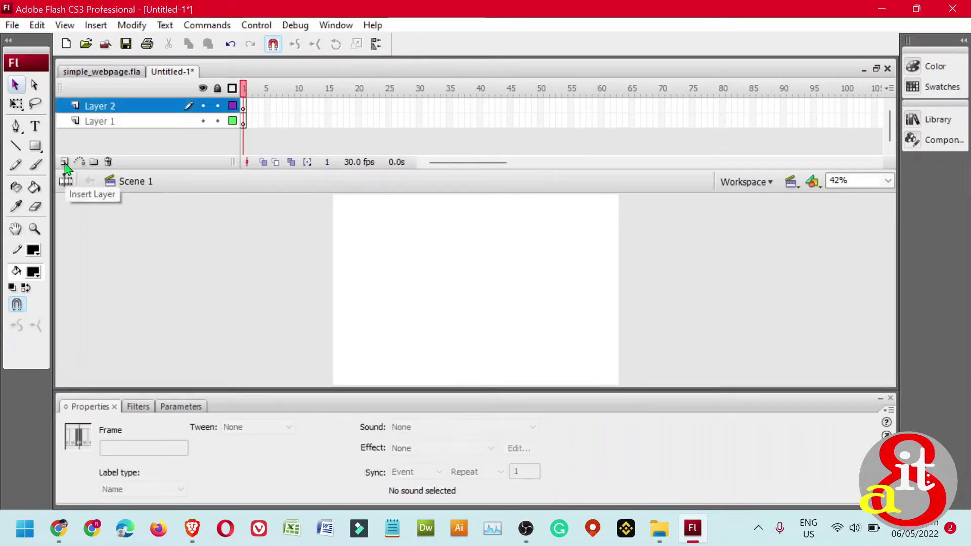
left_click(65, 163)
left_click(64, 163)
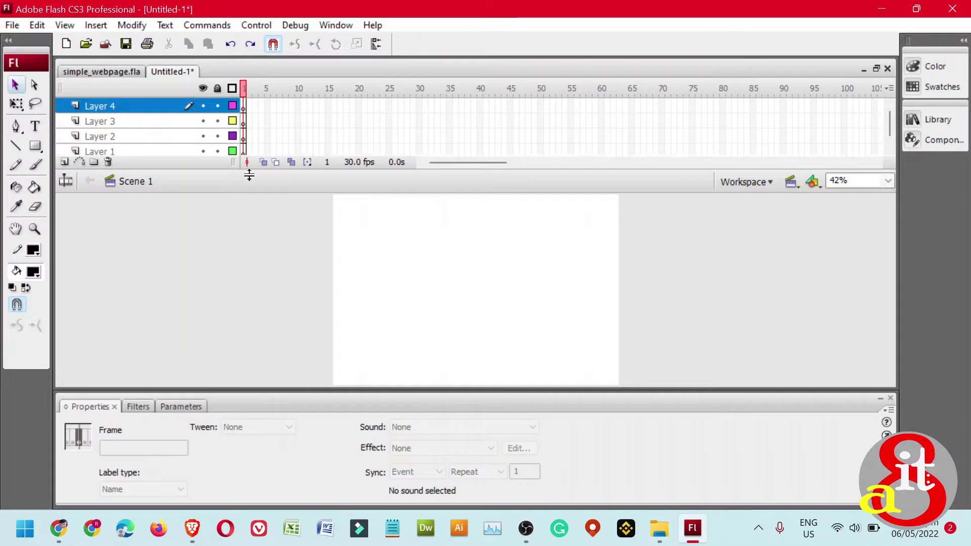
left_click_drag(247, 169, 248, 191)
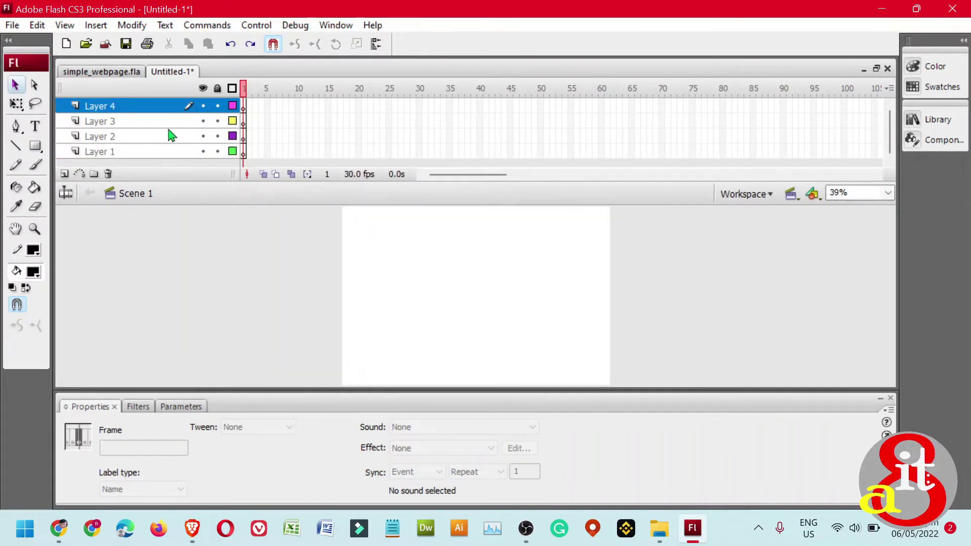
- Rename Layer 4 as "pages" and Layer 3 as "menus"
double_click(104, 108)
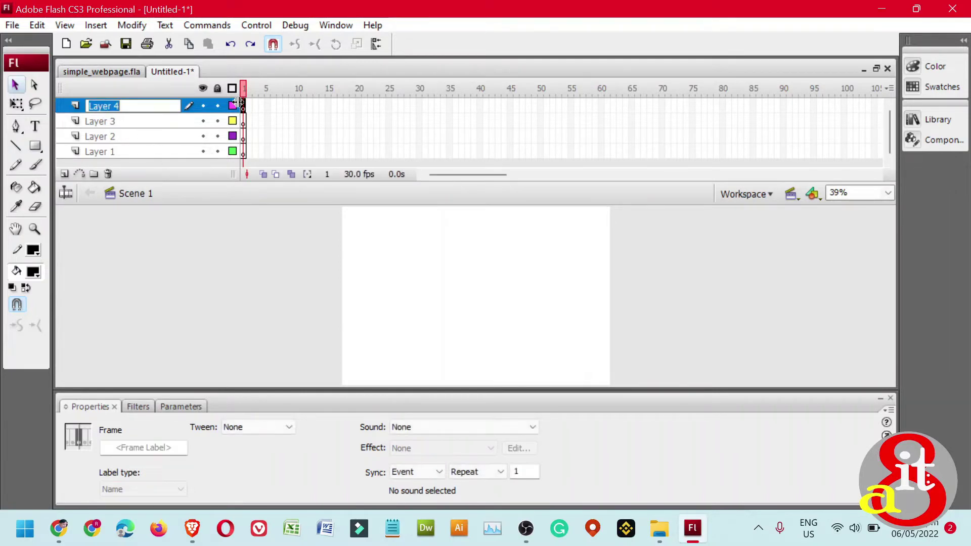
type("pages")
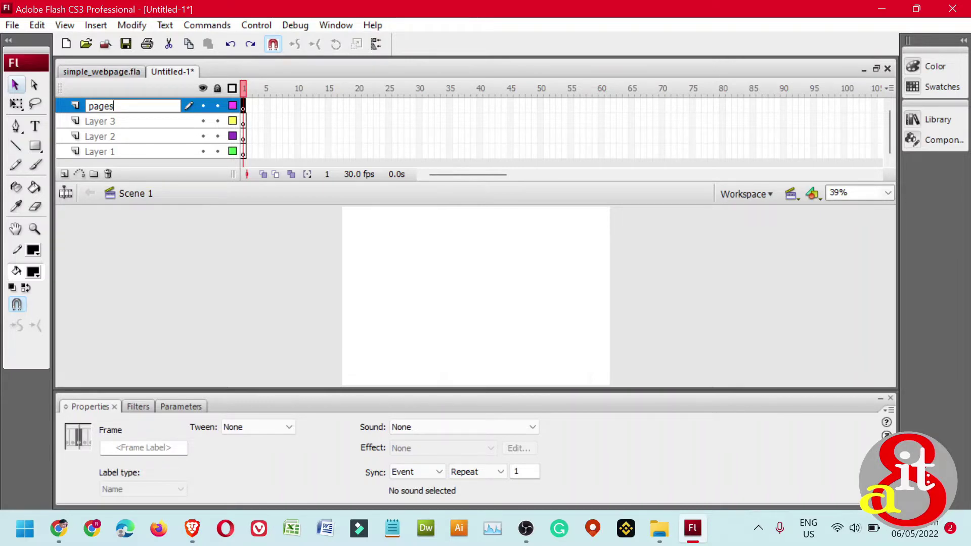
key("Return")
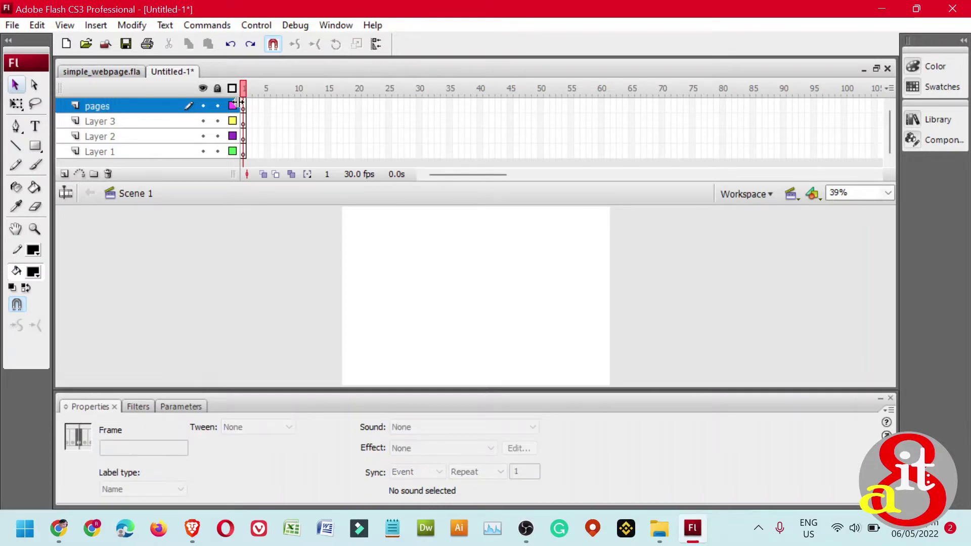
left_click(100, 123)
double_click(100, 124)
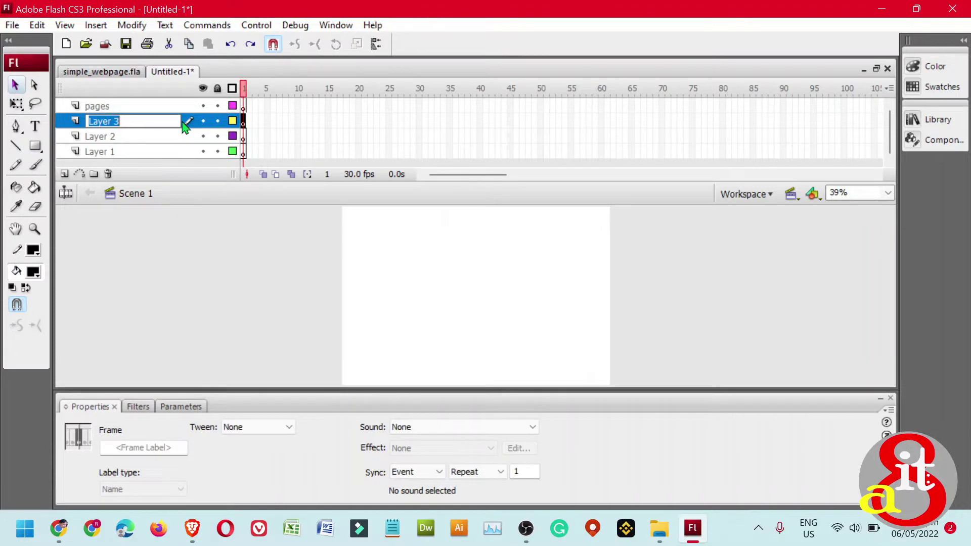
type("menus")
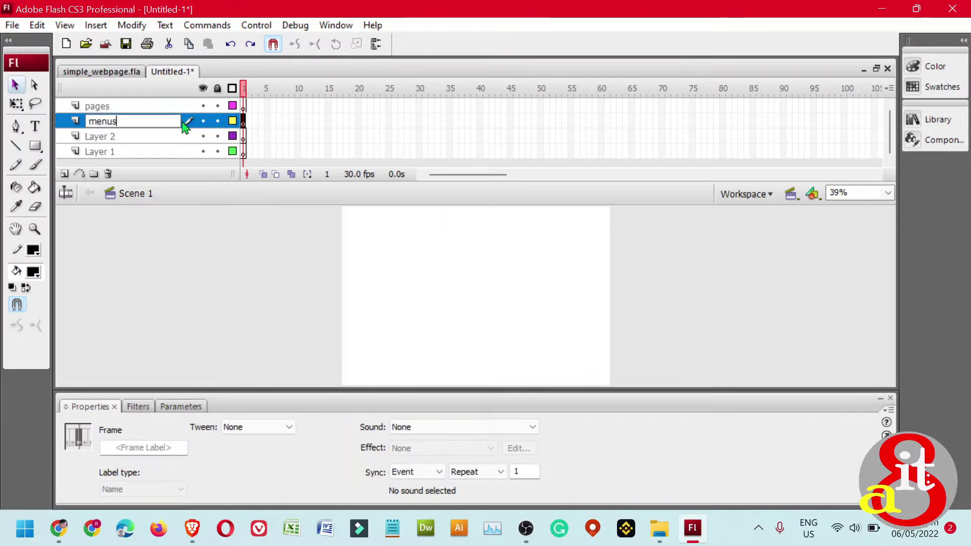
key("Return")
- Rename Layer 2 as "backround" and Layer 1 as "AS"
left_click(104, 136)
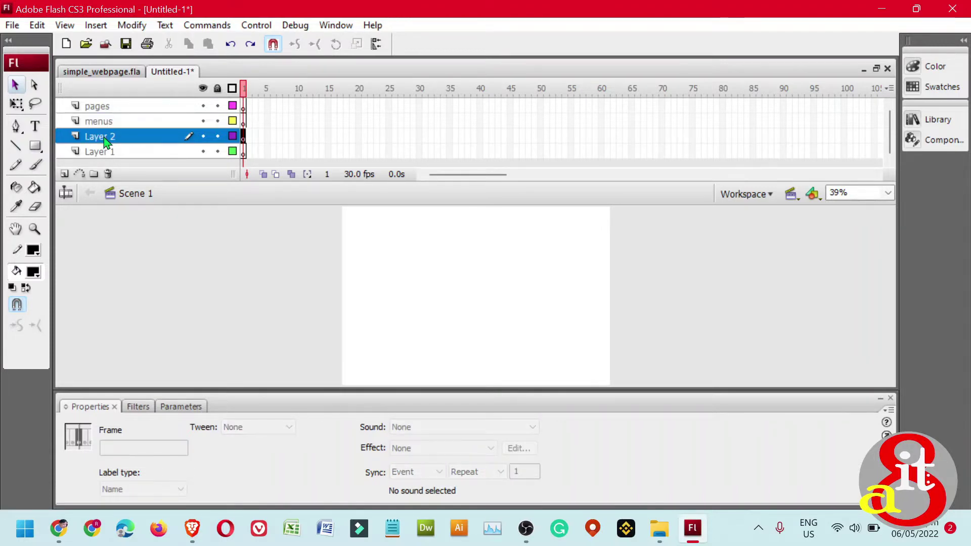
double_click(103, 137)
type("bac")
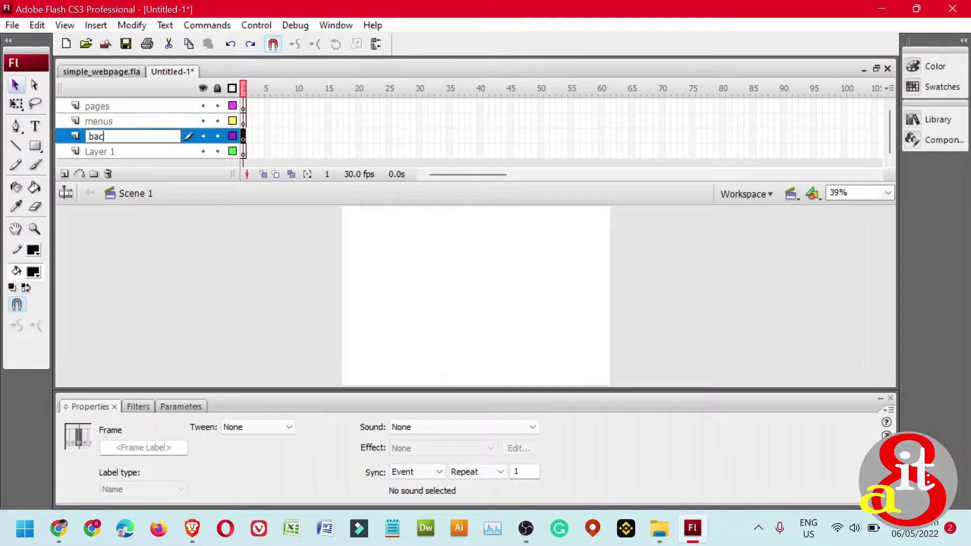
type("kround")
key("Return")
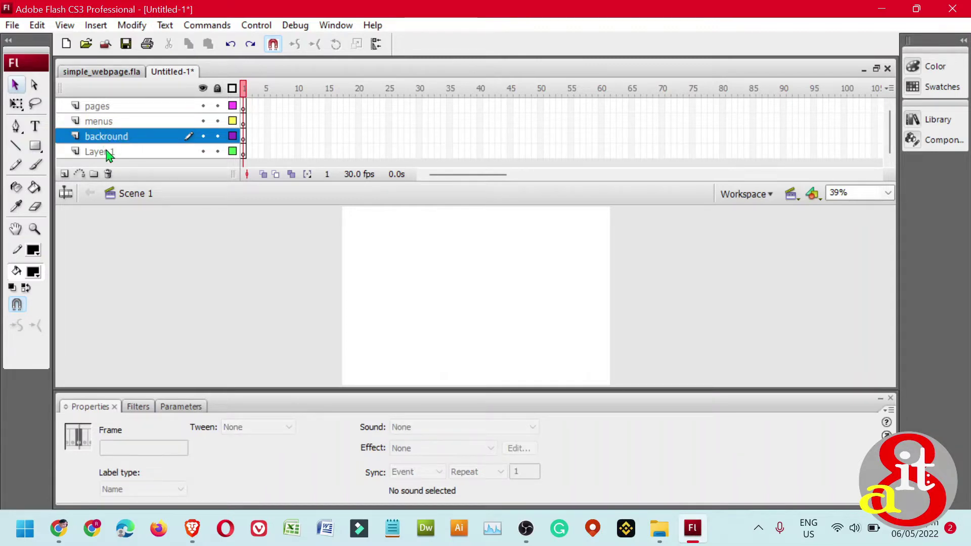
double_click(106, 151)
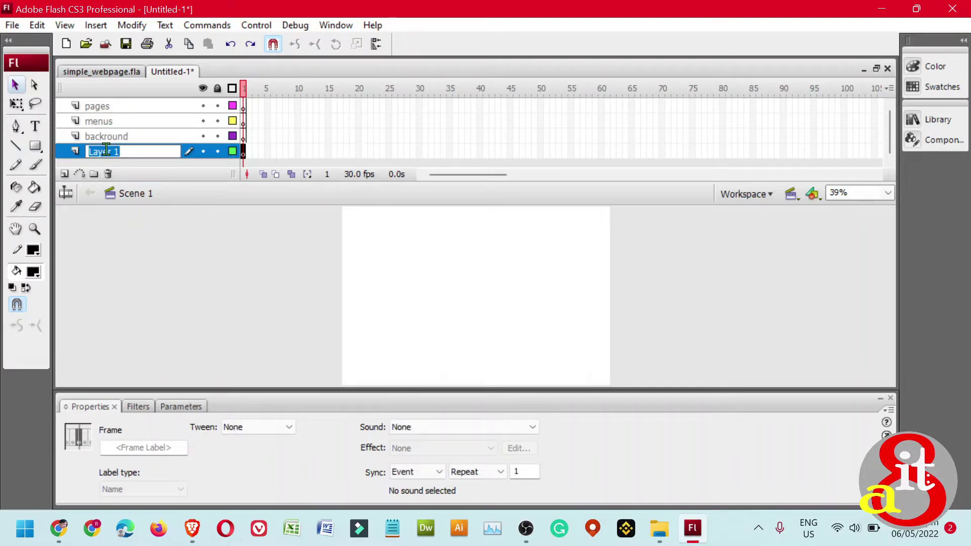
type("AS")
key("Return")
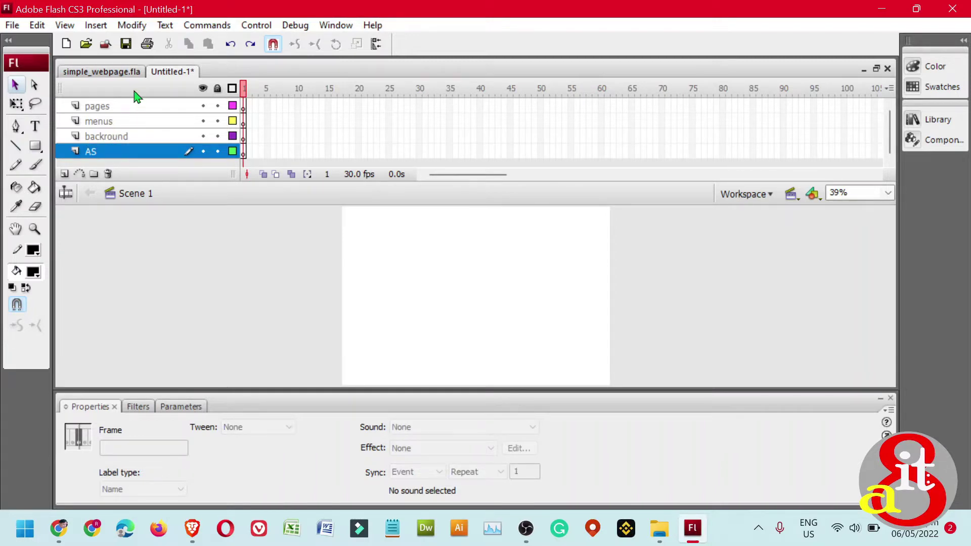
- Check the menu layout in simple_webpage.fla and draw a small black-filled rectangle near the new document's upper-left stage corner on the AS layer
left_click(87, 73)
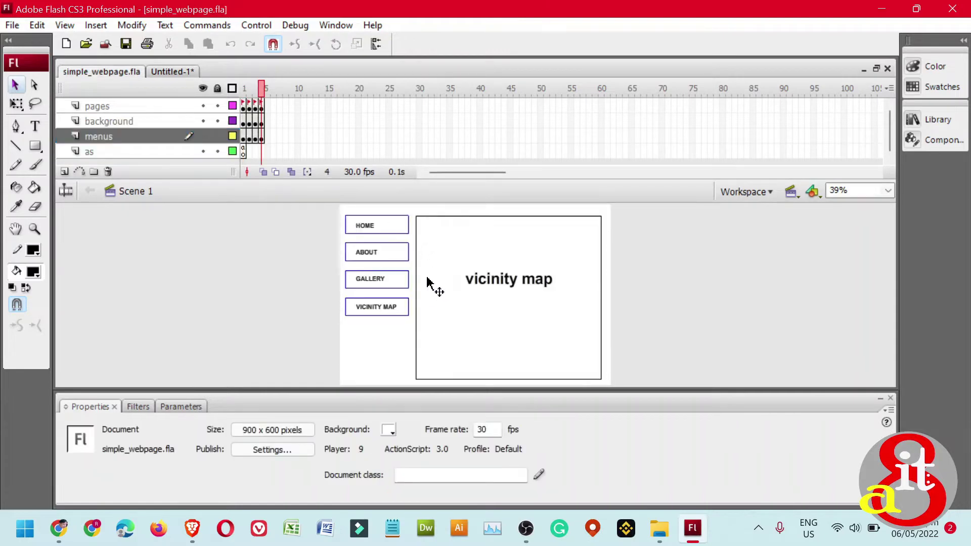
left_click(177, 73)
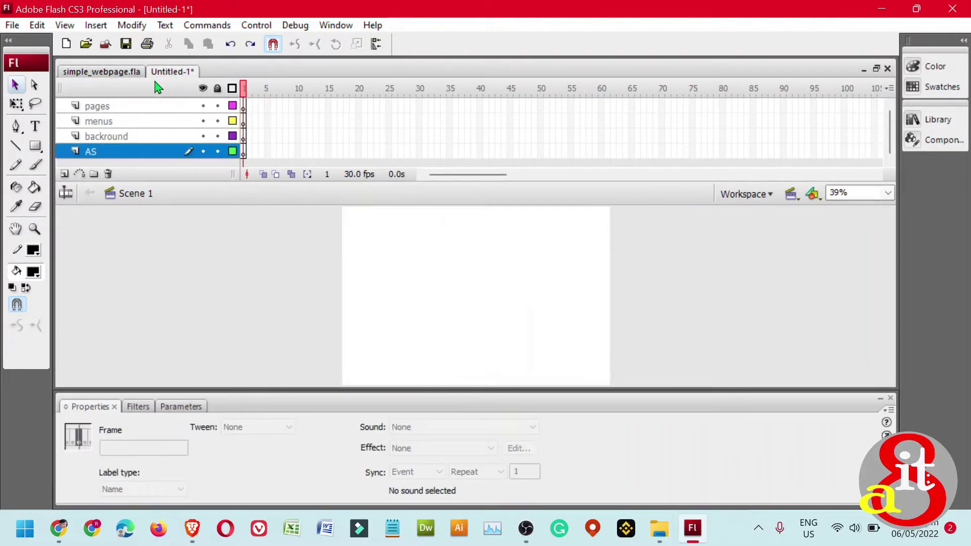
left_click(35, 146)
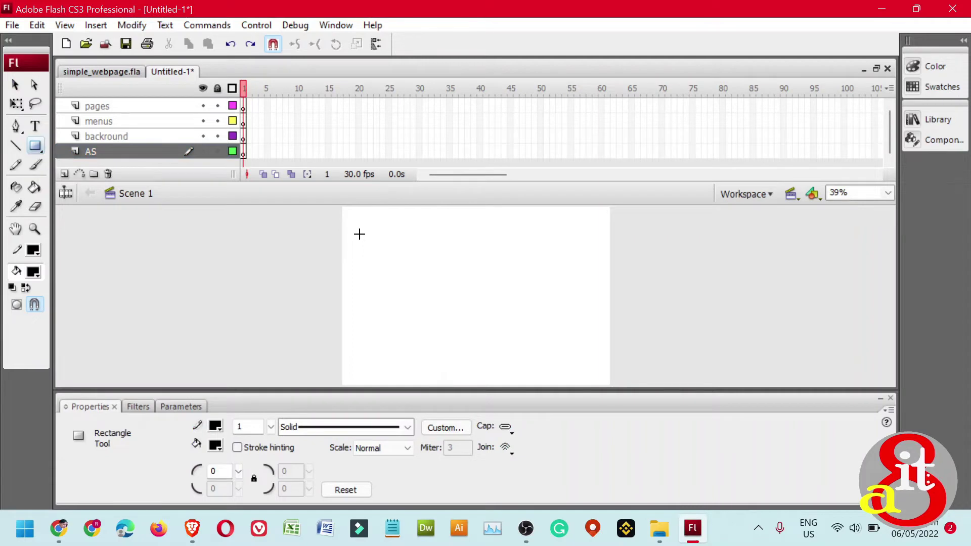
left_click_drag(359, 234, 421, 251)
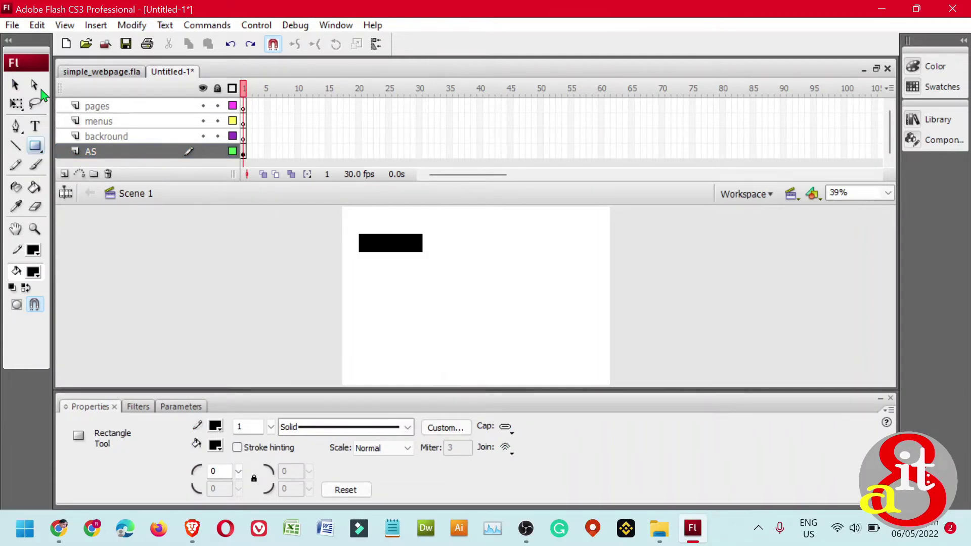
left_click(15, 86)
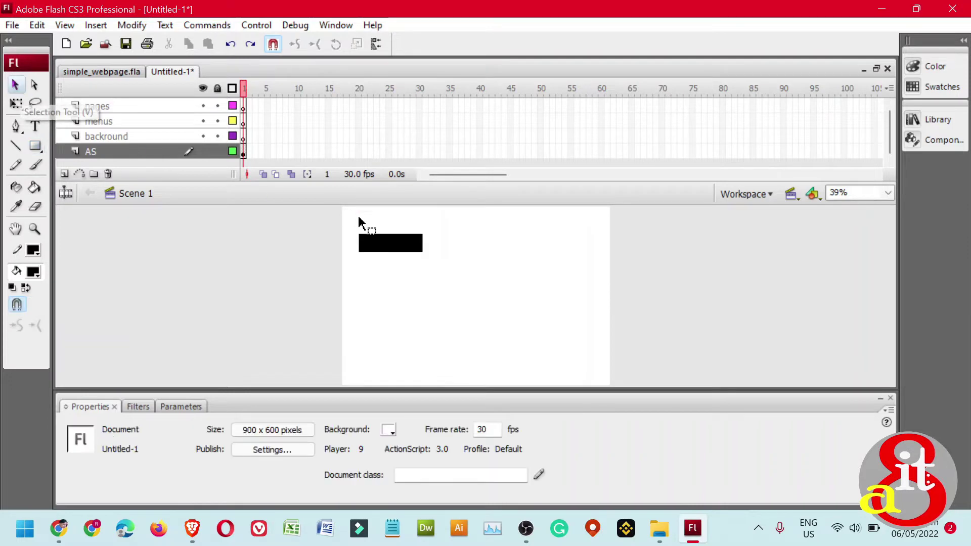
- Change the fill of the small rectangle on the AS layer to white, keeping its black outline
left_click_drag(339, 215, 453, 272)
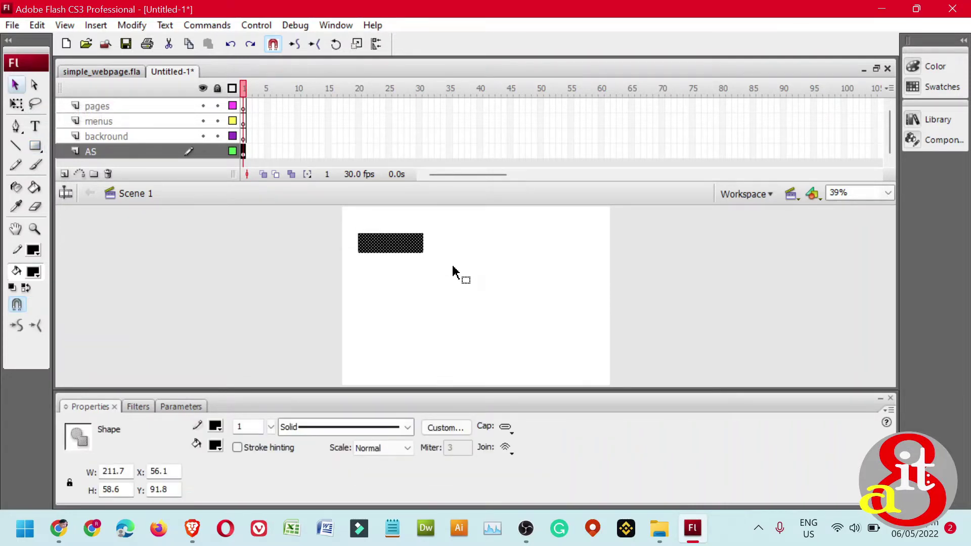
key("ctrl+equal")
key("ctrl+equal")
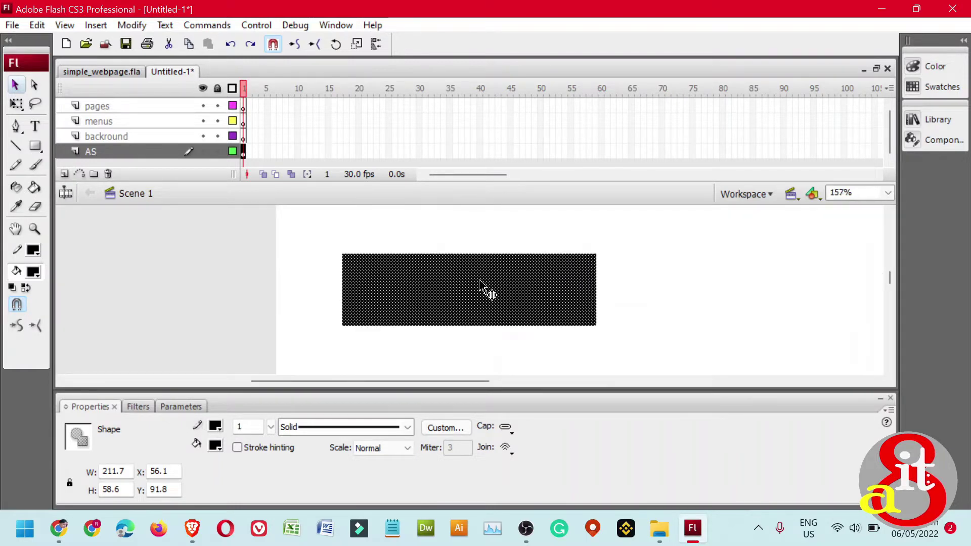
left_click(31, 276)
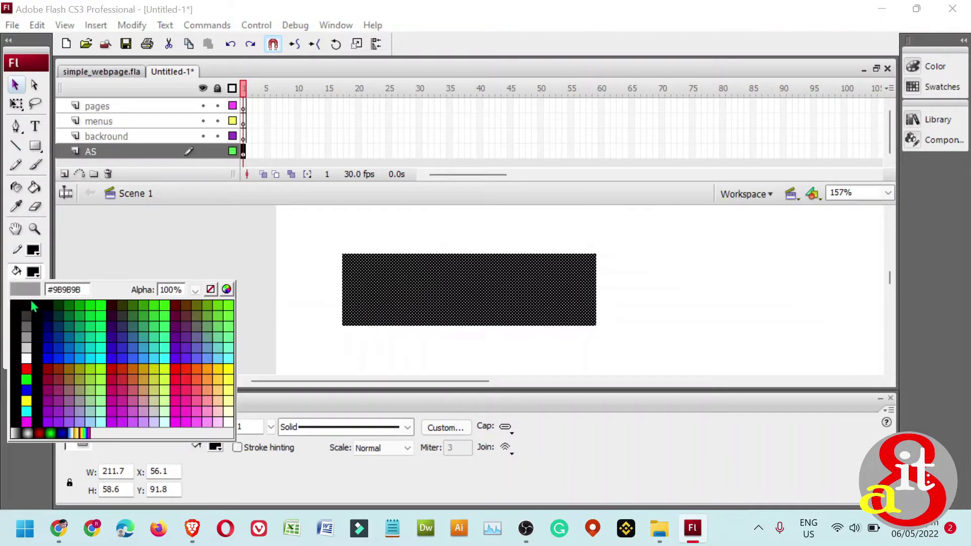
left_click(28, 351)
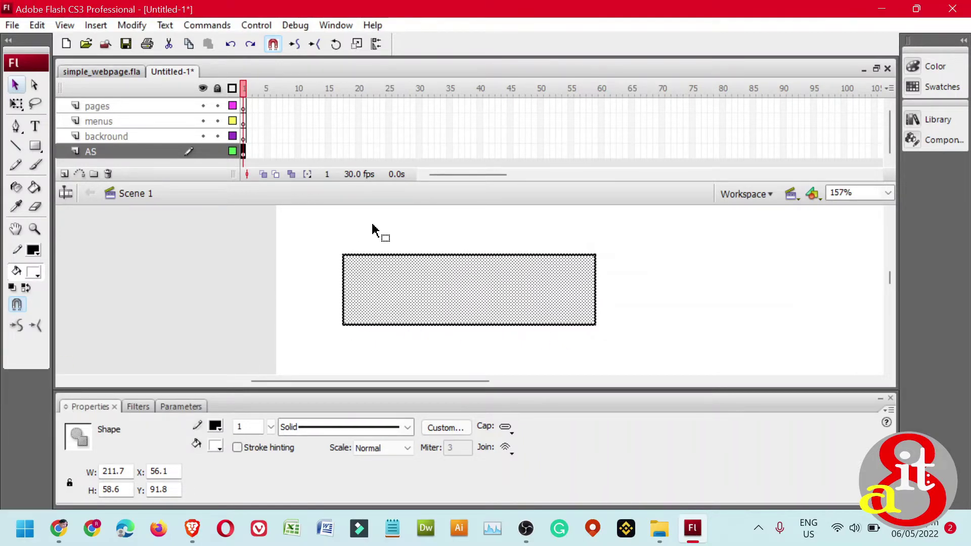
left_click(329, 246)
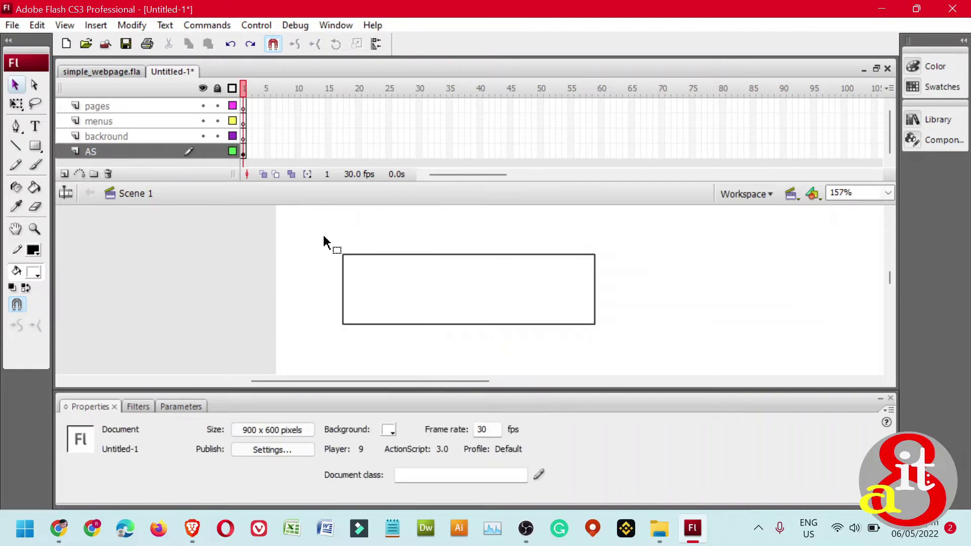
- Add the static text "HOME" in black, bold Arial at size 14 near the rectangle's left edge
left_click(36, 130)
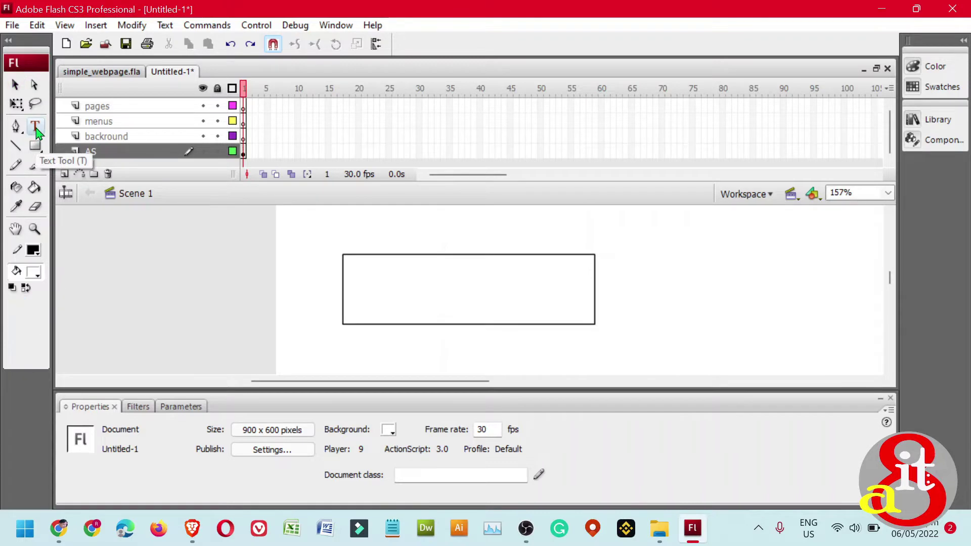
left_click(35, 272)
left_click(38, 344)
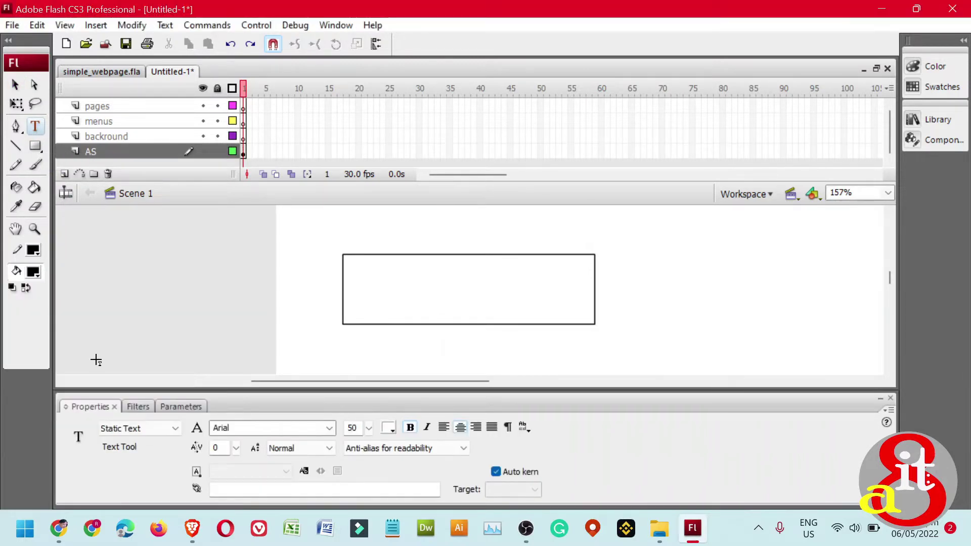
left_click_drag(360, 428, 339, 426)
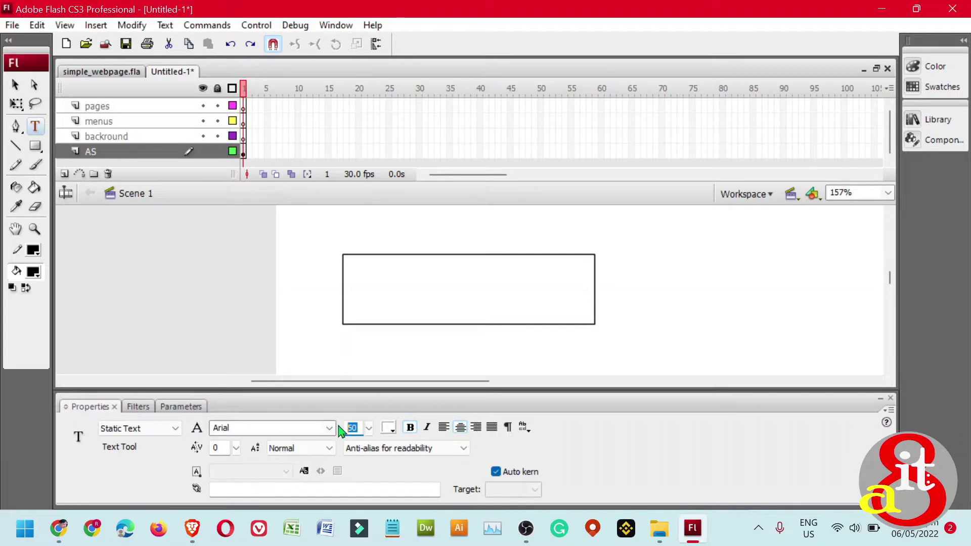
type("14")
key("Return")
left_click(362, 303)
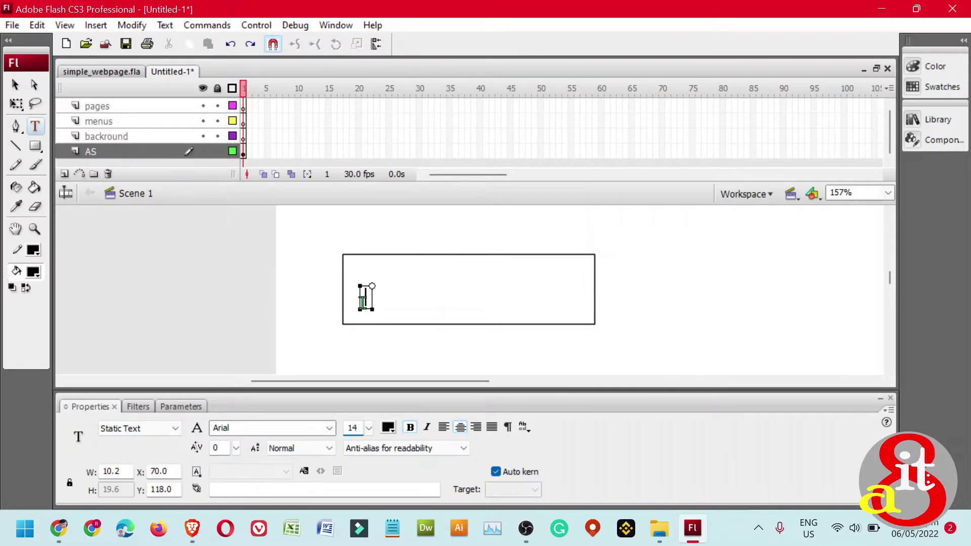
key("Caps_Lock")
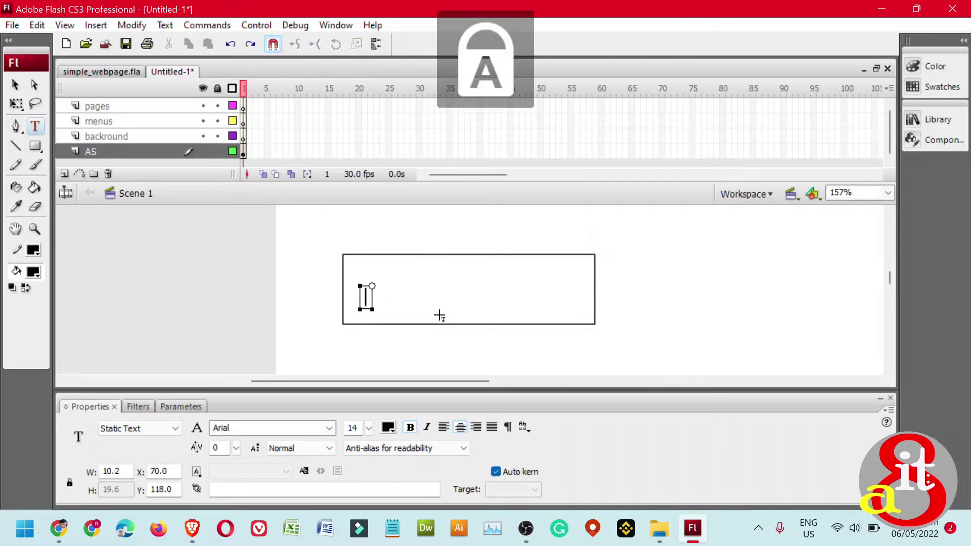
type("HOME")
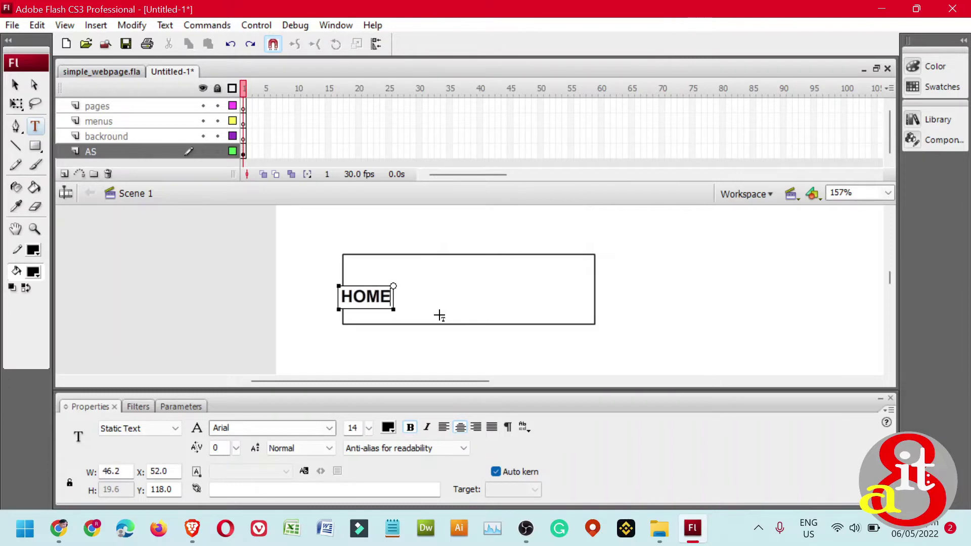
- Move the HOME text inside the rectangle, to about X 79.5 and Y 104
left_click(18, 87)
left_click_drag(366, 303, 399, 287)
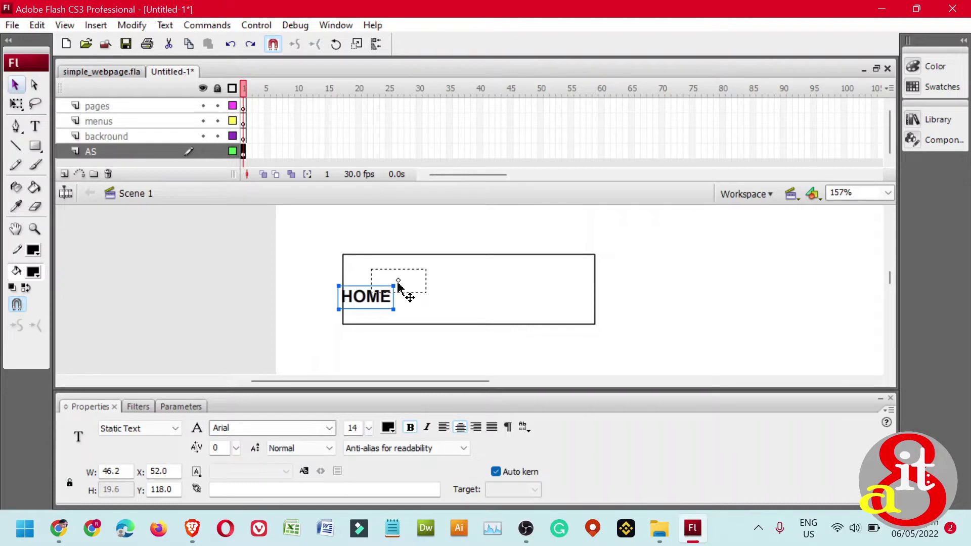
left_click_drag(398, 287, 400, 287)
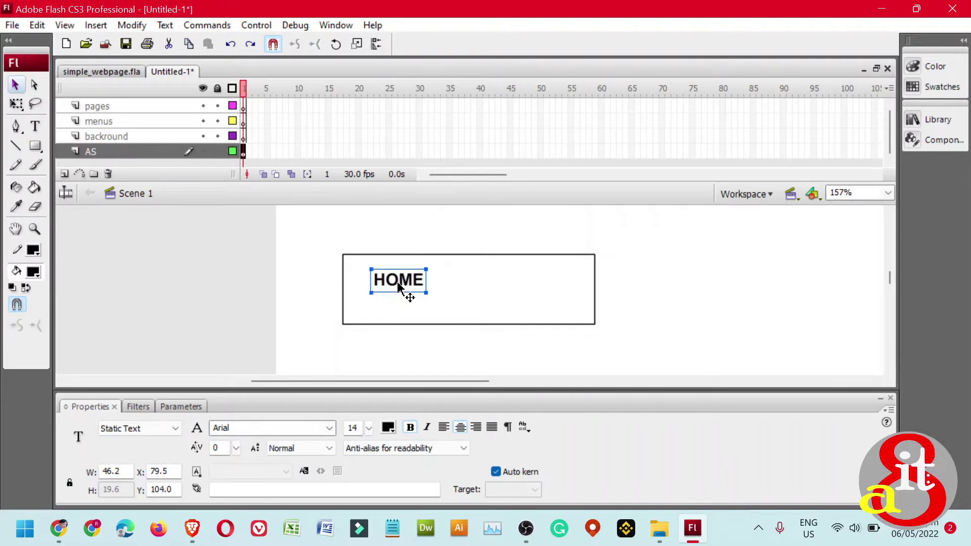
- Shrink the rectangle around the HOME text to about 153 by 45 pixels with Free Transform, keeping its upper-left corner in place
double_click(481, 309)
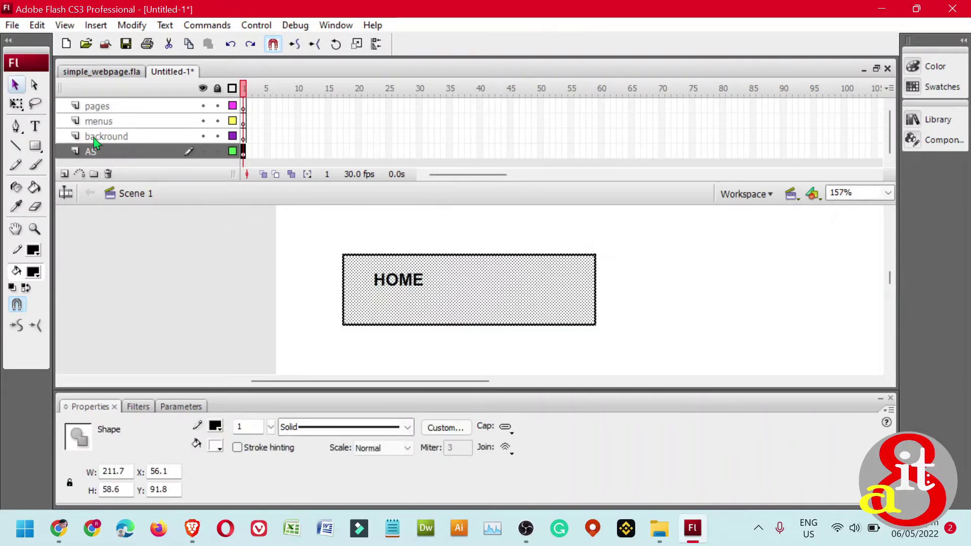
left_click(16, 104)
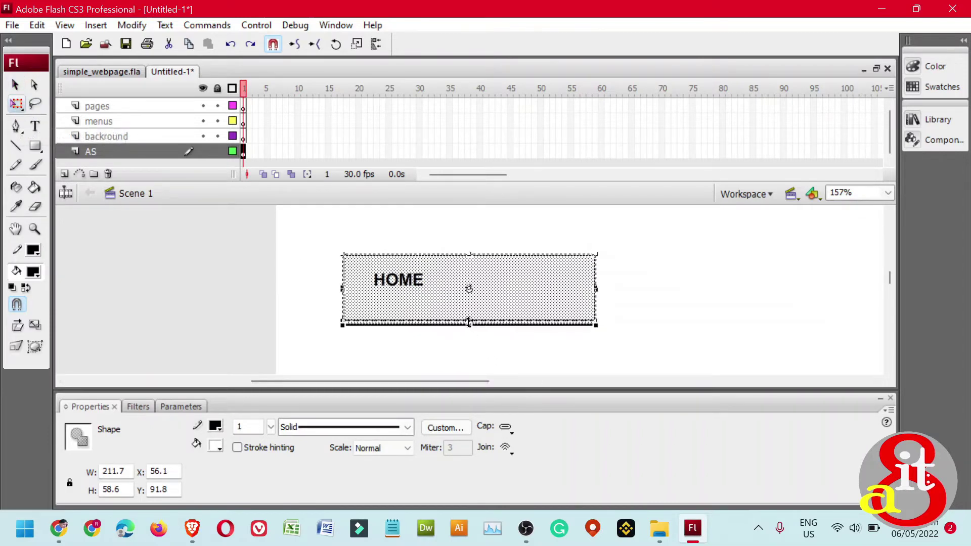
left_click_drag(469, 322, 468, 309)
left_click_drag(596, 281, 526, 284)
left_click(685, 353)
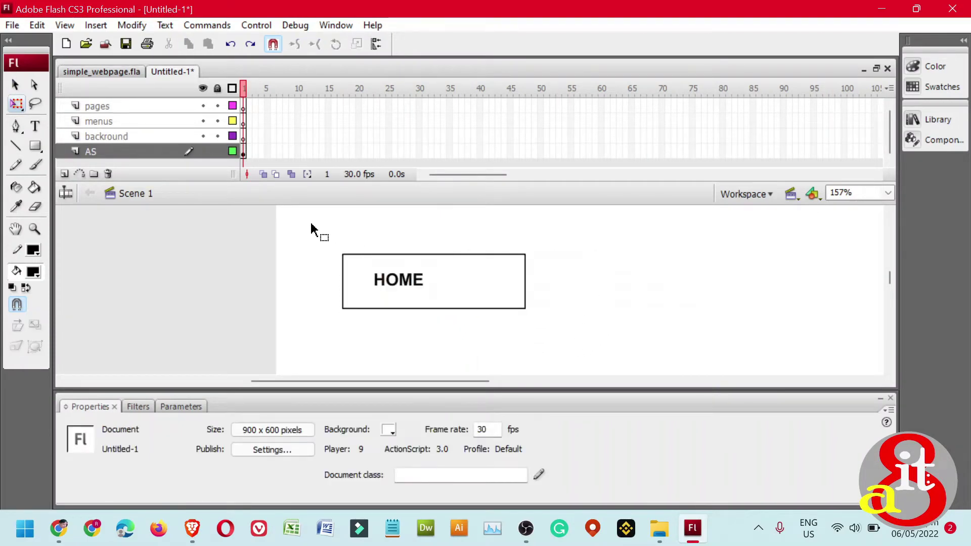
- Convert the rectangle and the HOME text together into a button symbol with upper-left registration
left_click_drag(305, 223, 546, 344)
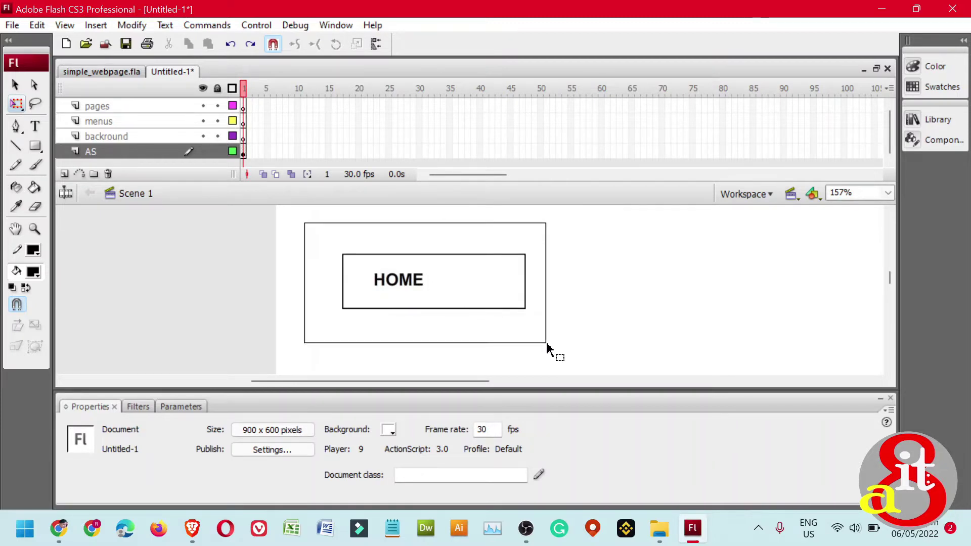
left_click_drag(546, 344, 546, 344)
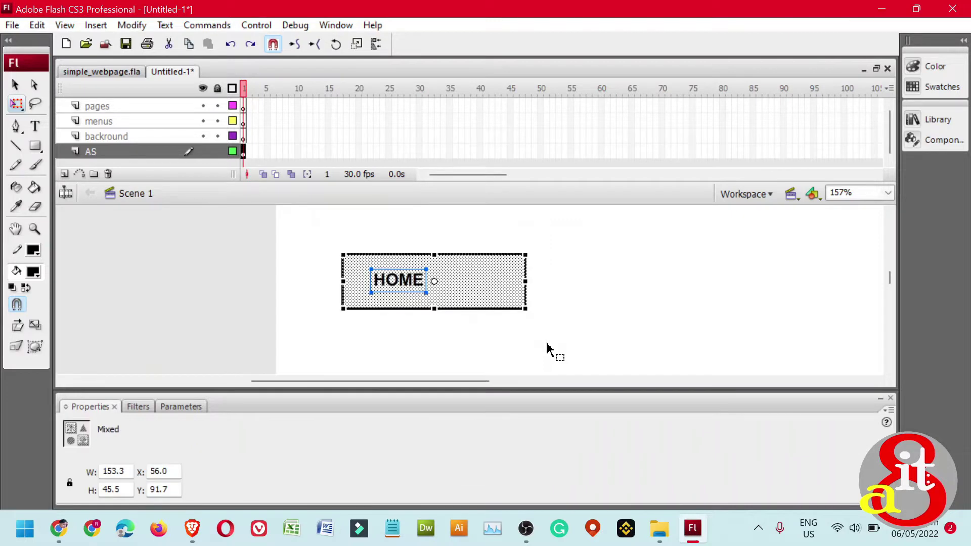
left_click(131, 25)
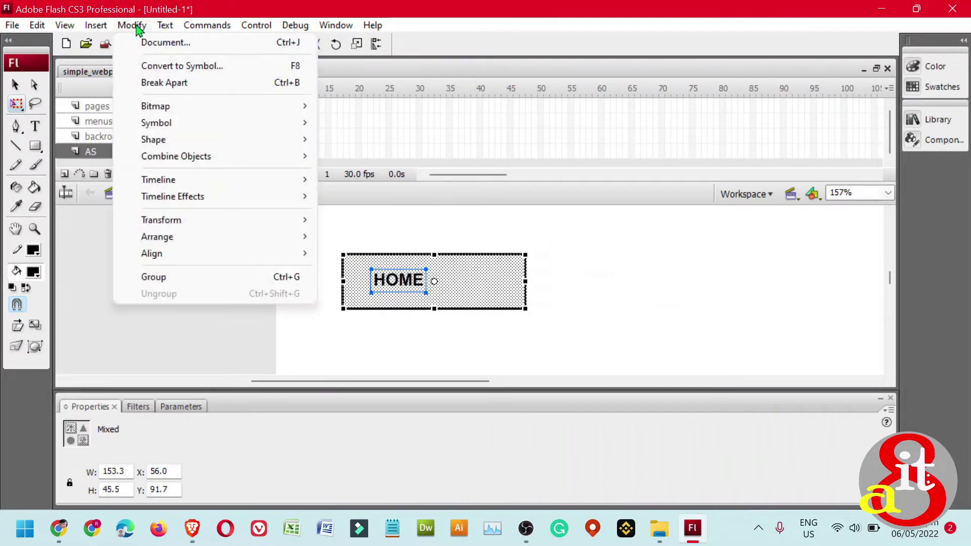
left_click(155, 72)
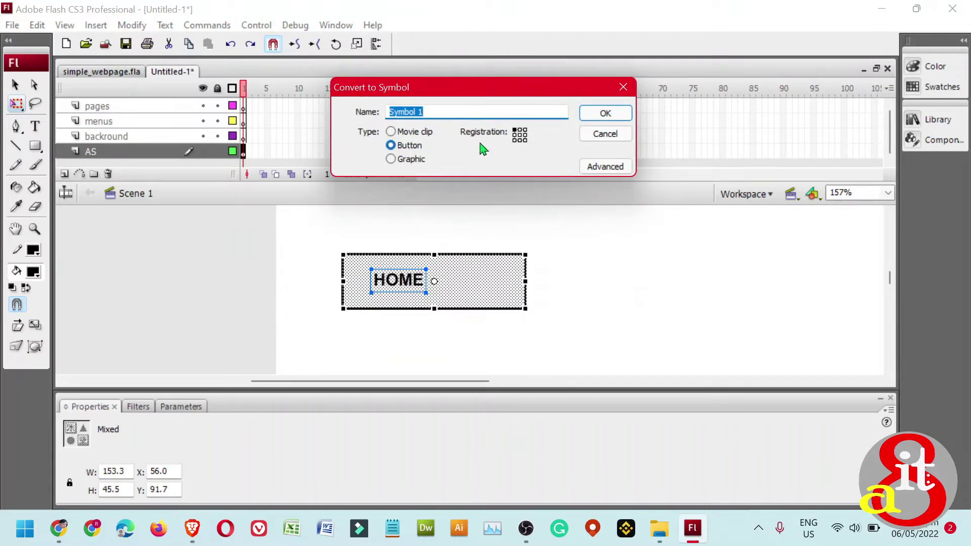
left_click(605, 114)
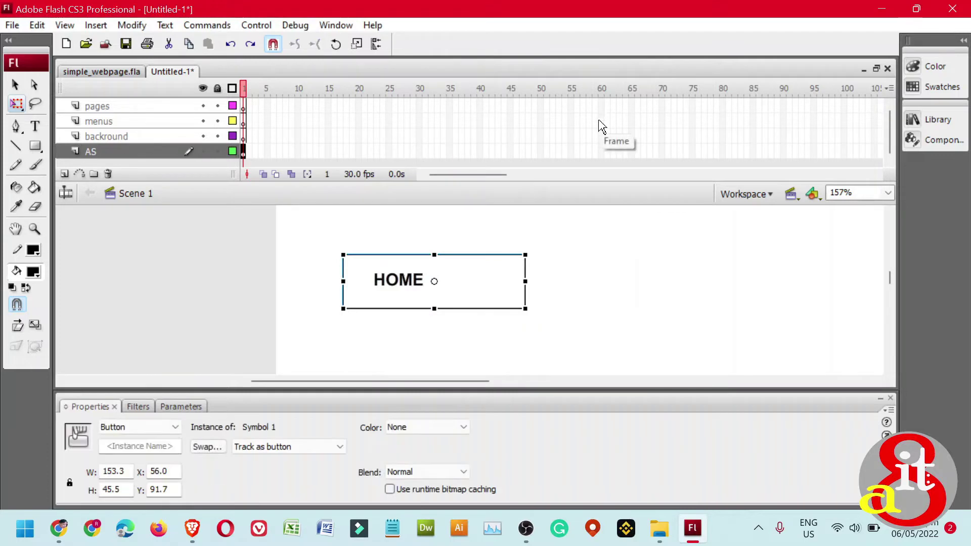
- Make three copies of the HOME button, stack them in a column below the original and align their left edges
key("ctrl+minus")
key("ctrl+minus")
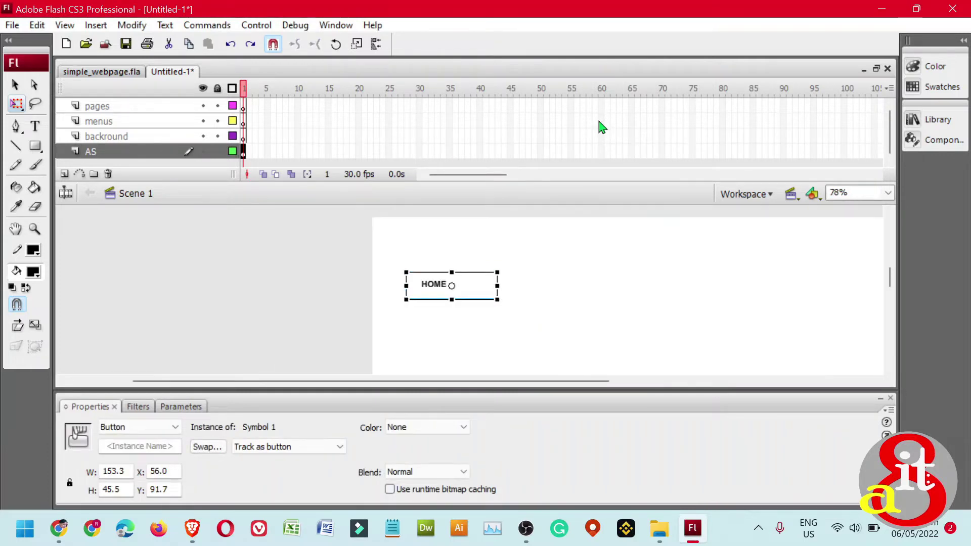
left_click(17, 230)
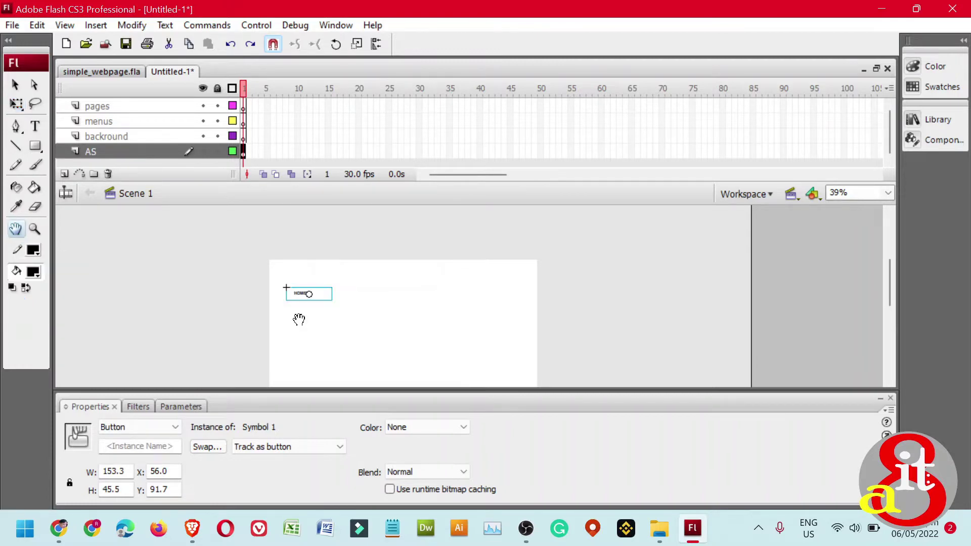
left_click_drag(299, 318, 308, 276)
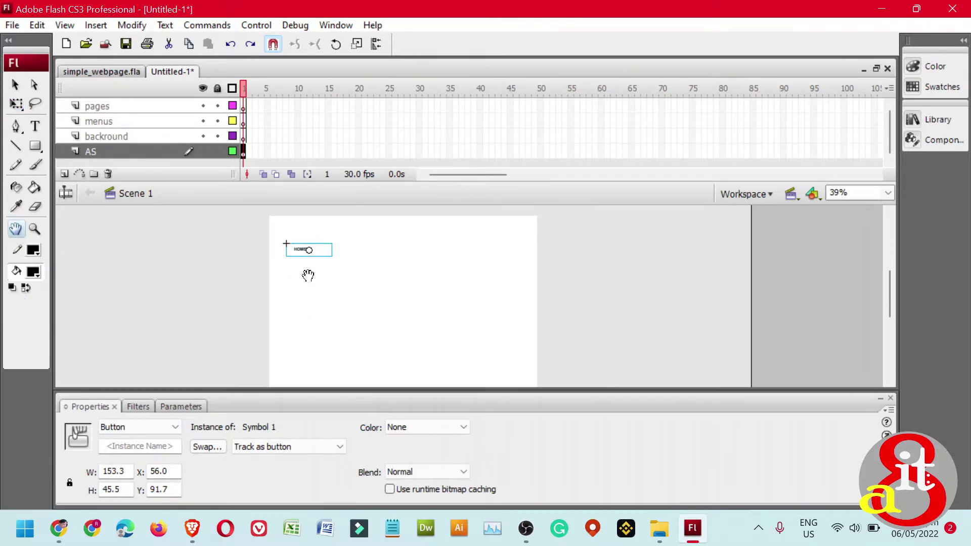
key("z")
left_click_drag(276, 236, 348, 314)
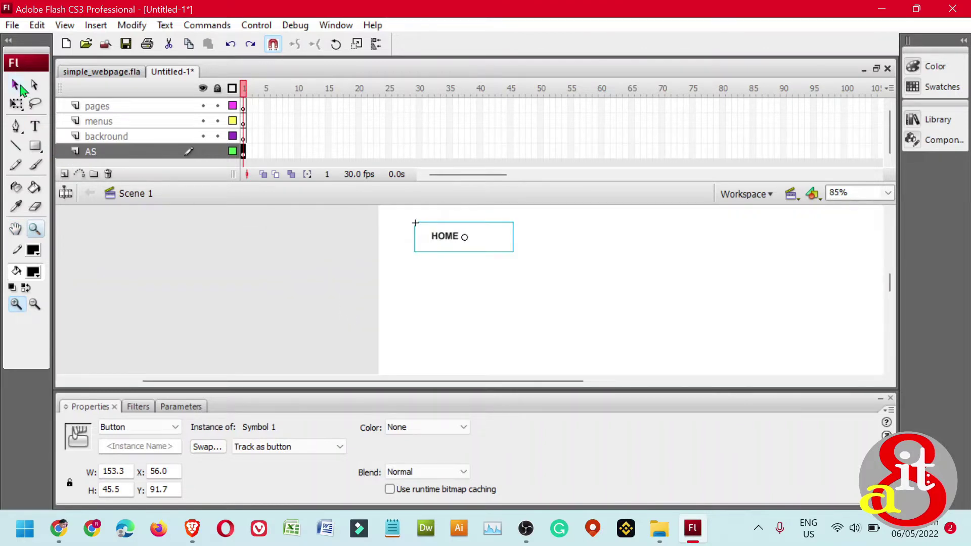
left_click(19, 86)
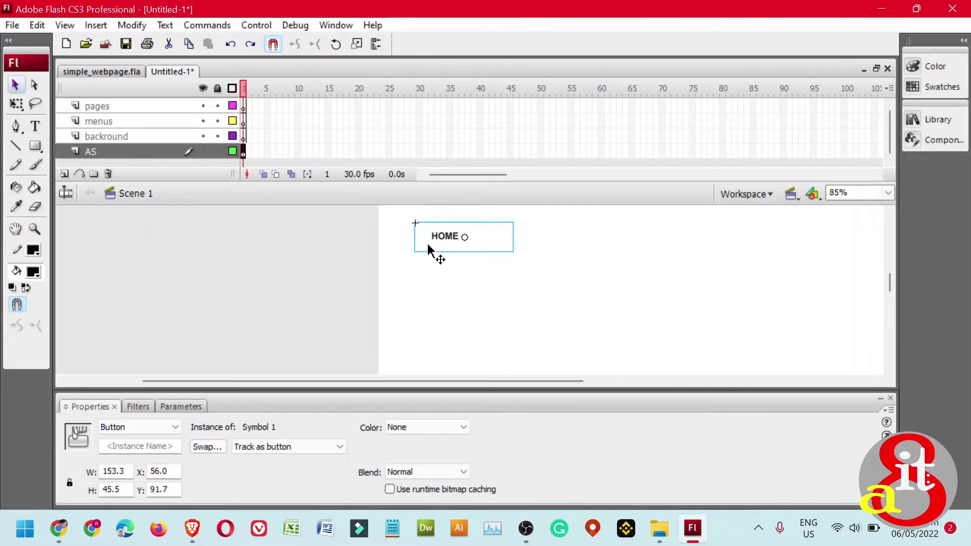
left_click_drag(427, 247, 429, 323)
key("ctrl+d")
key("ctrl+d")
key("h")
key("v")
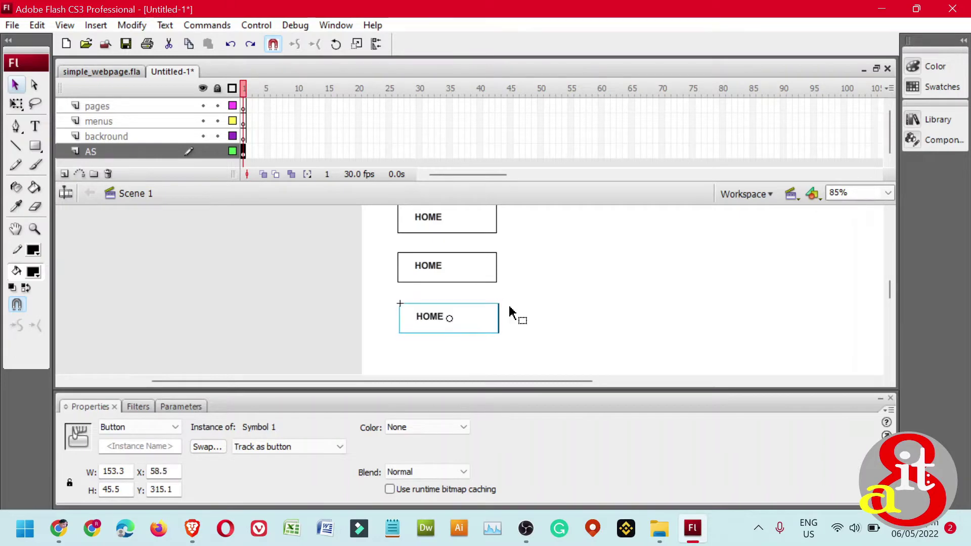
key("Left")
key("Left")
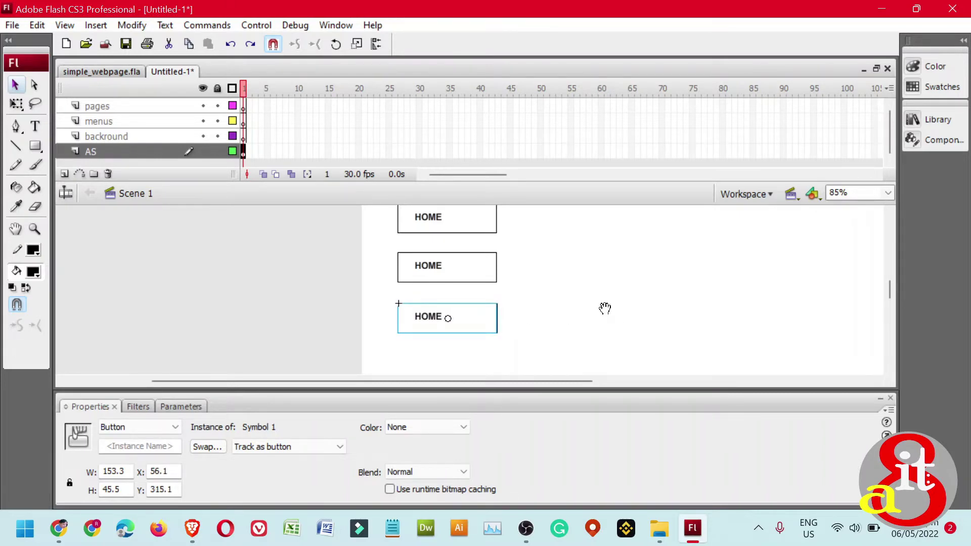
- Break apart the three copied HOME buttons below the original into editable shapes and text
key("h")
mouse_move(546, 278)
left_mouse_down()
mouse_move(551, 368)
mouse_move(548, 296)
left_mouse_up()
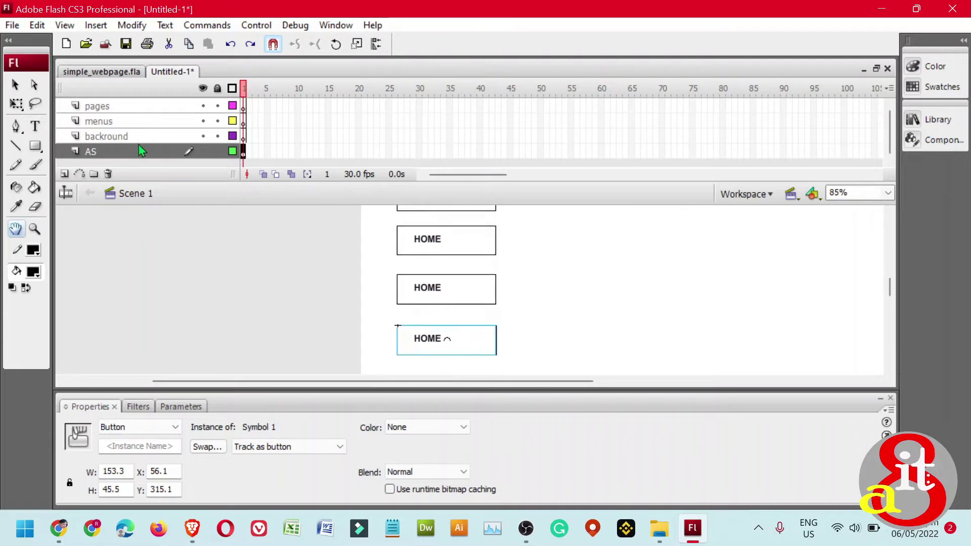
left_click(14, 85)
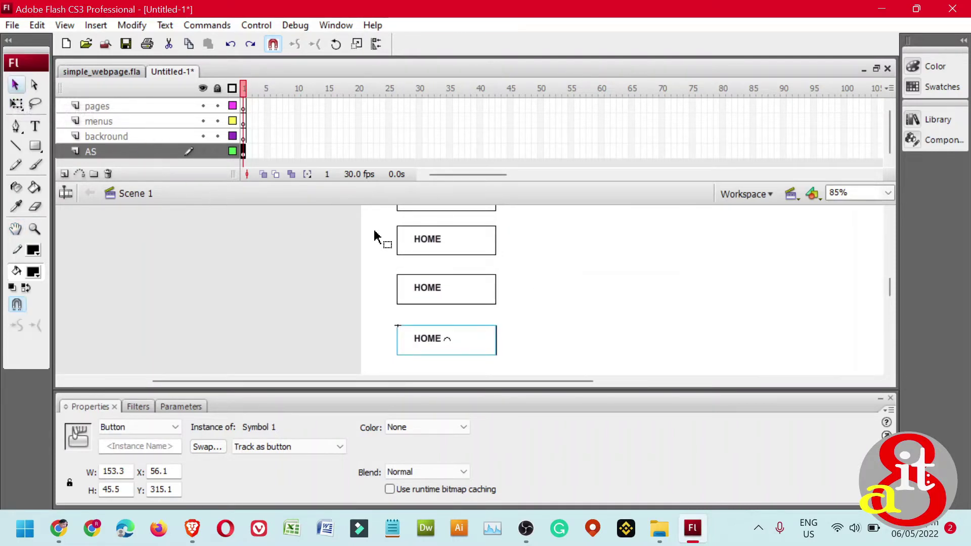
left_click_drag(374, 232, 529, 385)
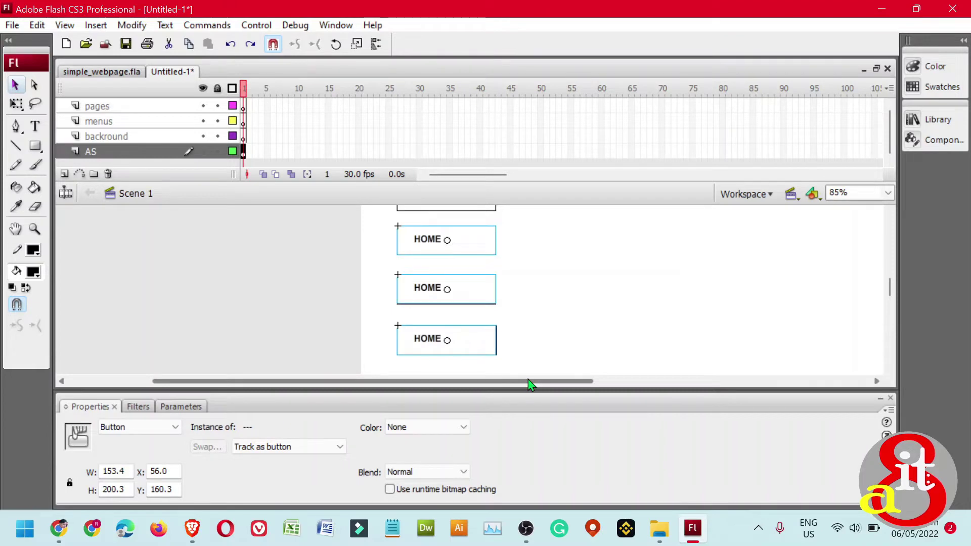
left_click(478, 318)
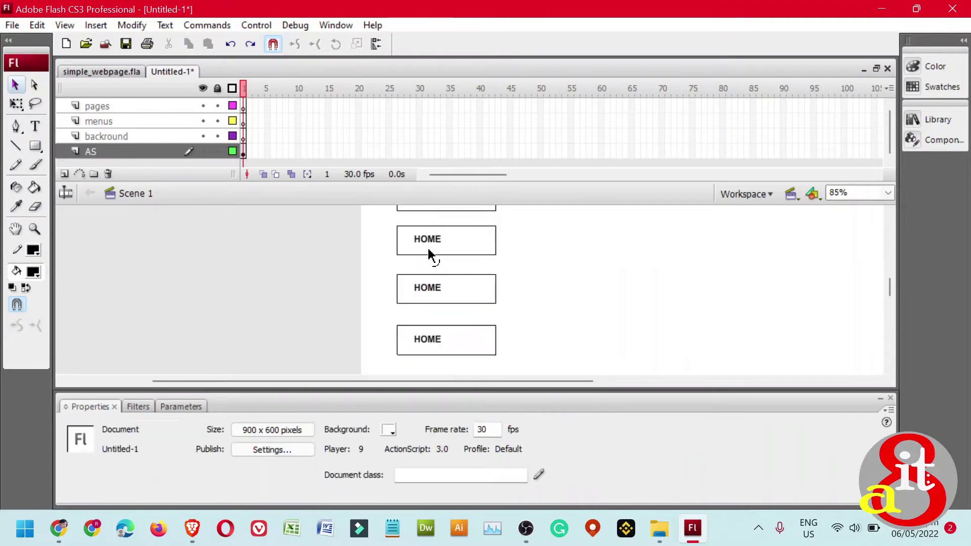
- Replace the HOME text in the first copied rectangle below the original button with left-aligned ABOUT text
left_click(427, 242)
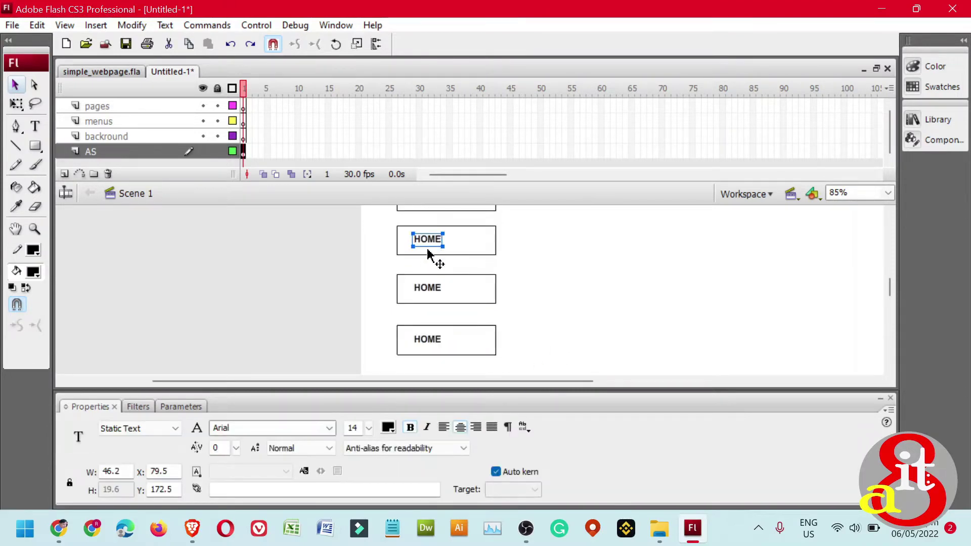
key("z")
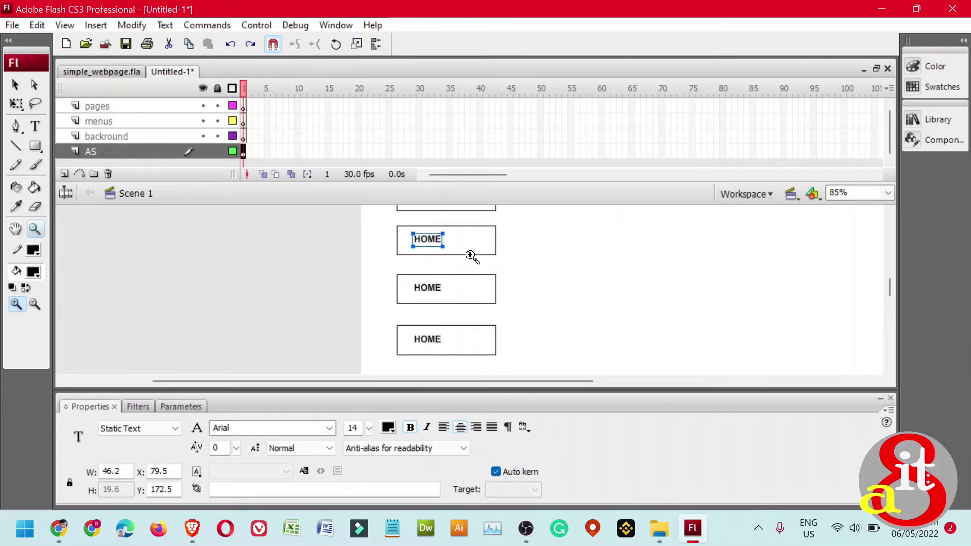
left_click_drag(471, 257, 511, 264)
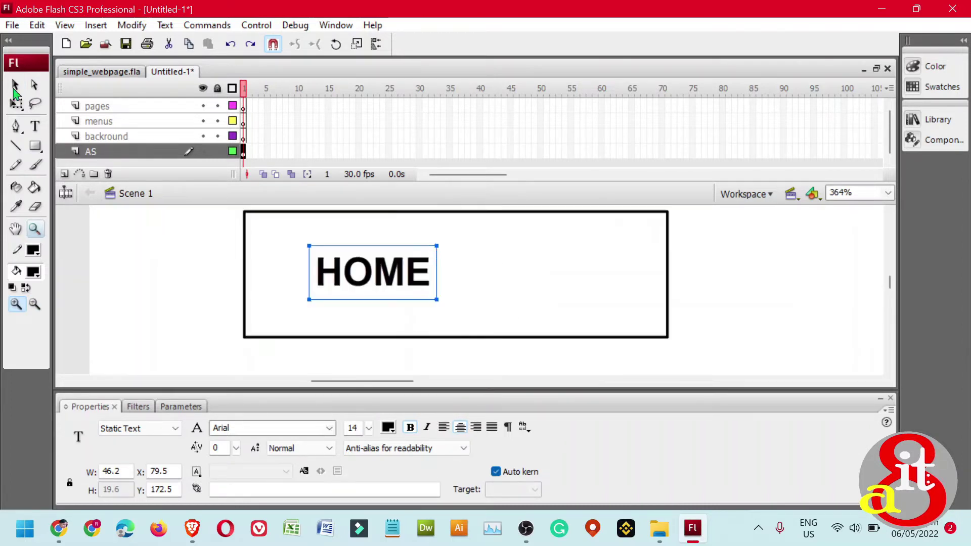
left_click(35, 132)
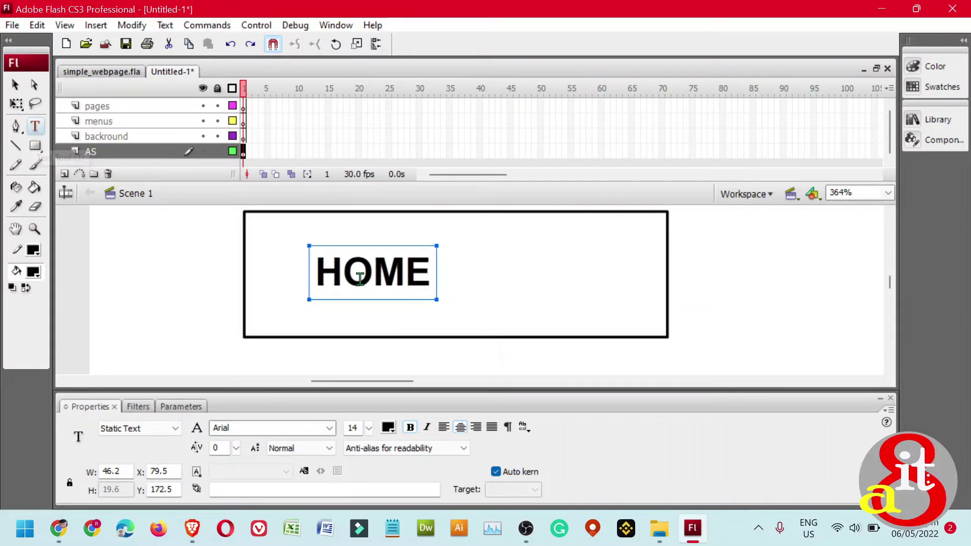
left_click_drag(317, 270, 432, 275)
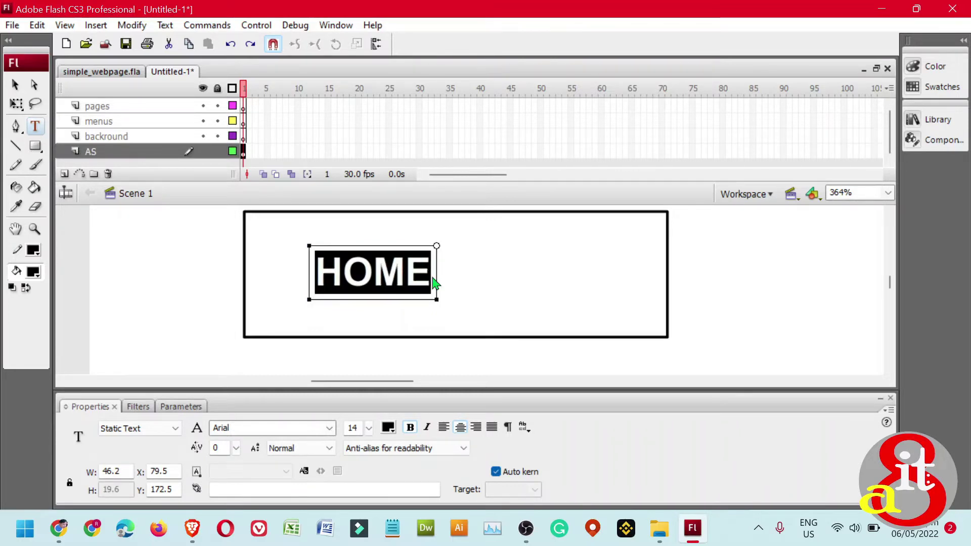
type("AN")
key("BackSpace")
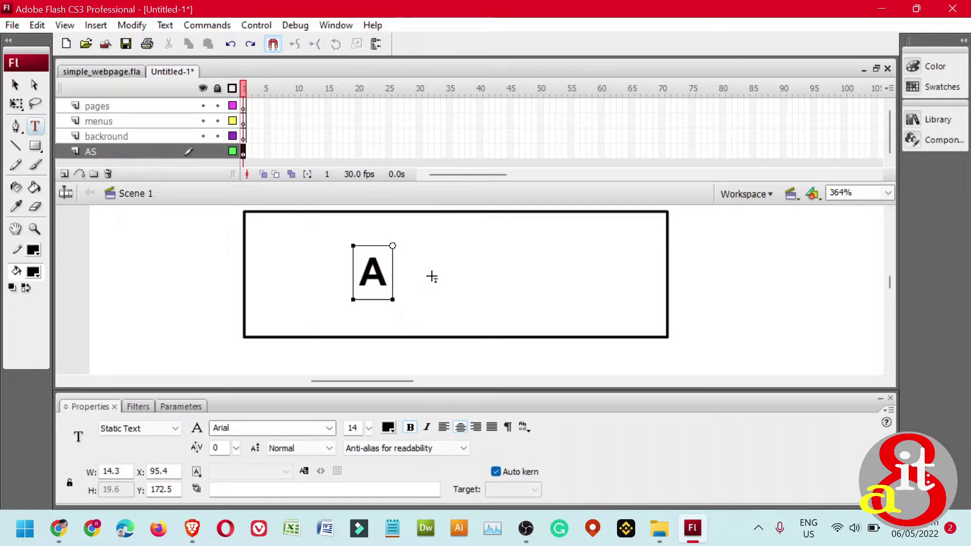
type("BOUT")
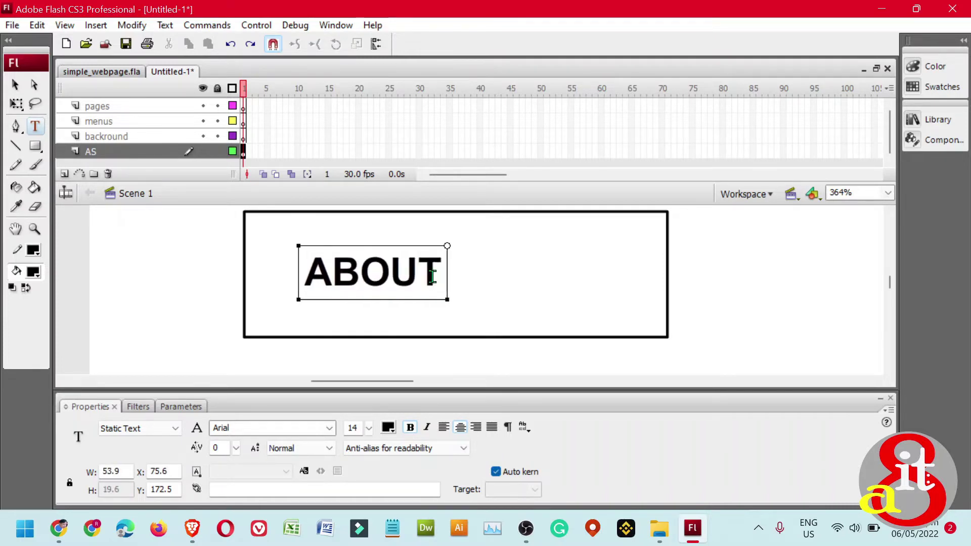
key("ctrl+z")
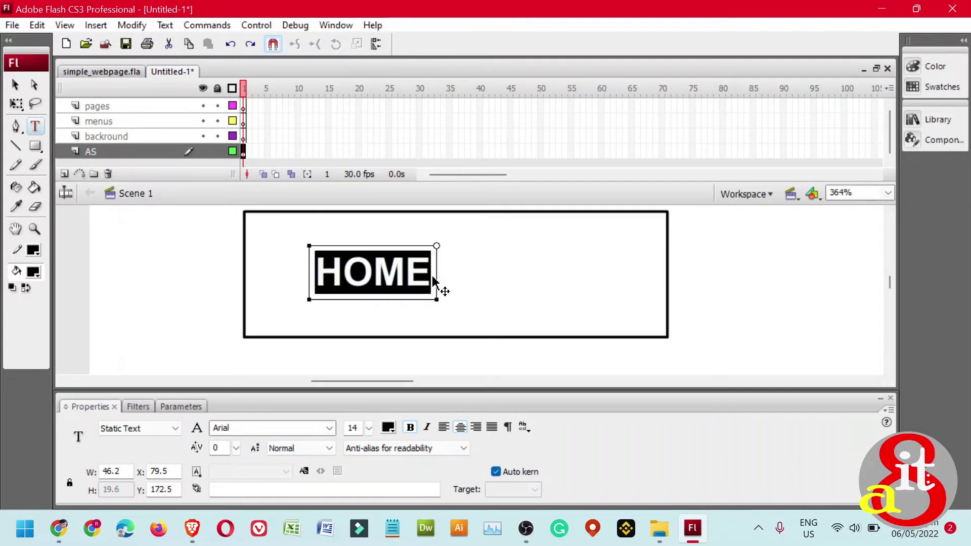
left_click(447, 428)
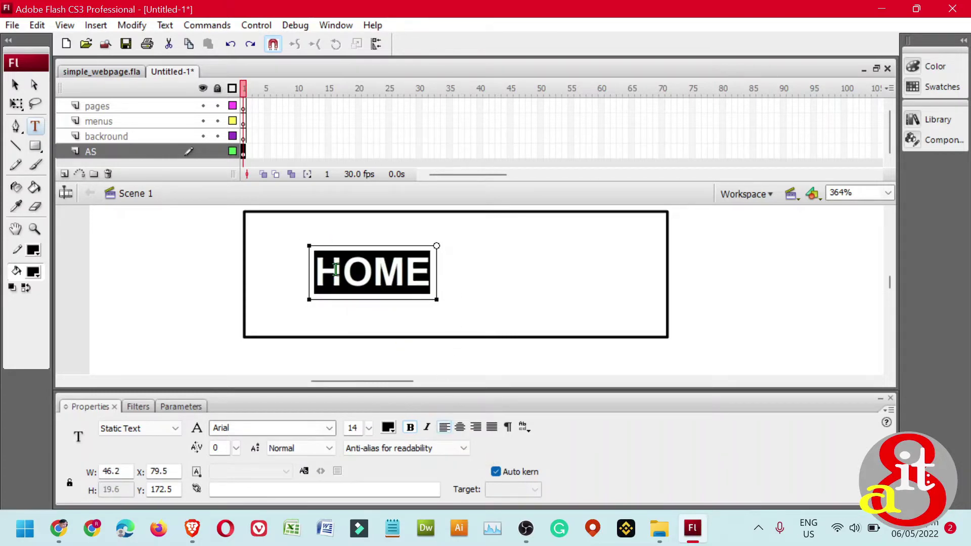
key("ctrl+y")
key("v")
- Replace the HOME text in the rectangle below ABOUT with GALLERY, aligned left
scroll(891, 283, "up", 3)
scroll(891, 284, "down", 4)
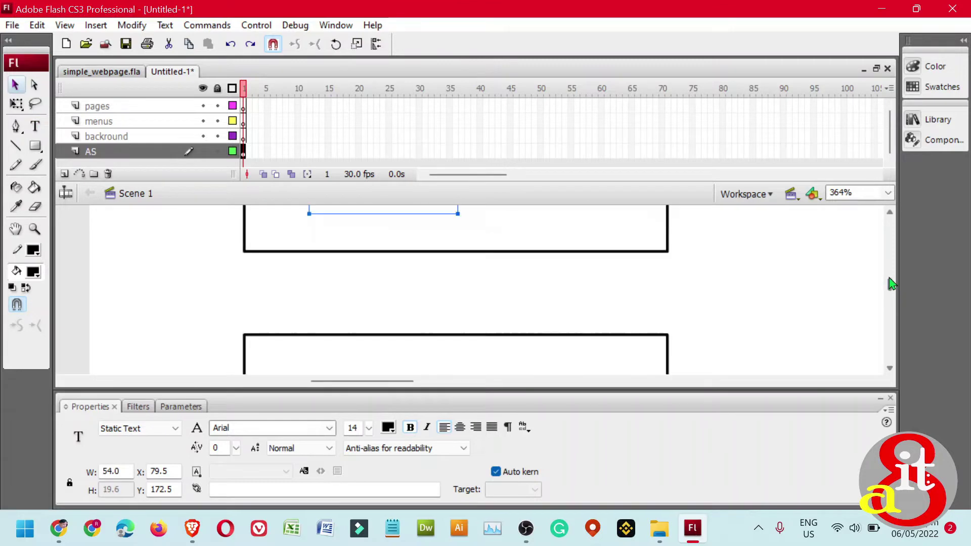
scroll(891, 283, "up", 2)
scroll(891, 280, "down", 3)
scroll(891, 279, "up", 3)
scroll(891, 277, "down", 3)
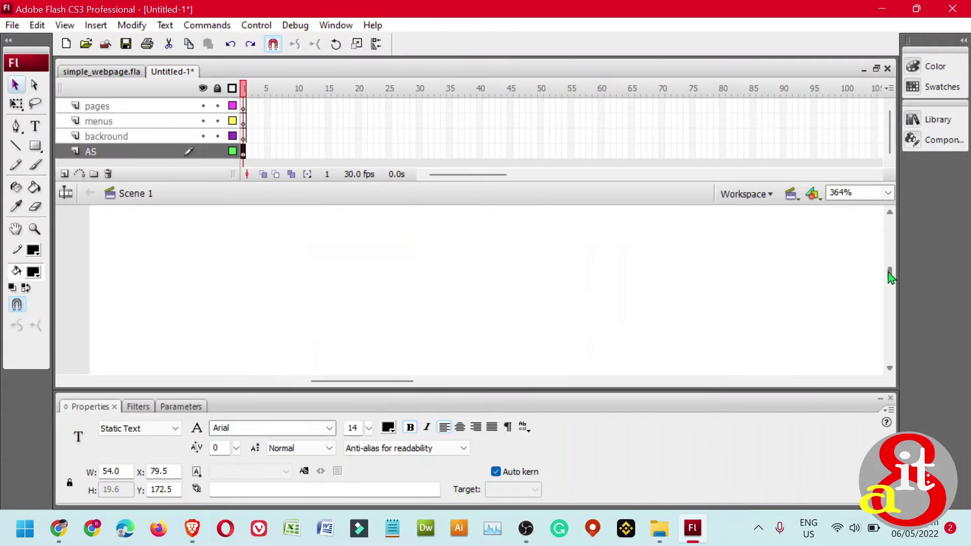
scroll(890, 277, "up", 3)
scroll(891, 283, "down", 2)
scroll(890, 289, "up", 2)
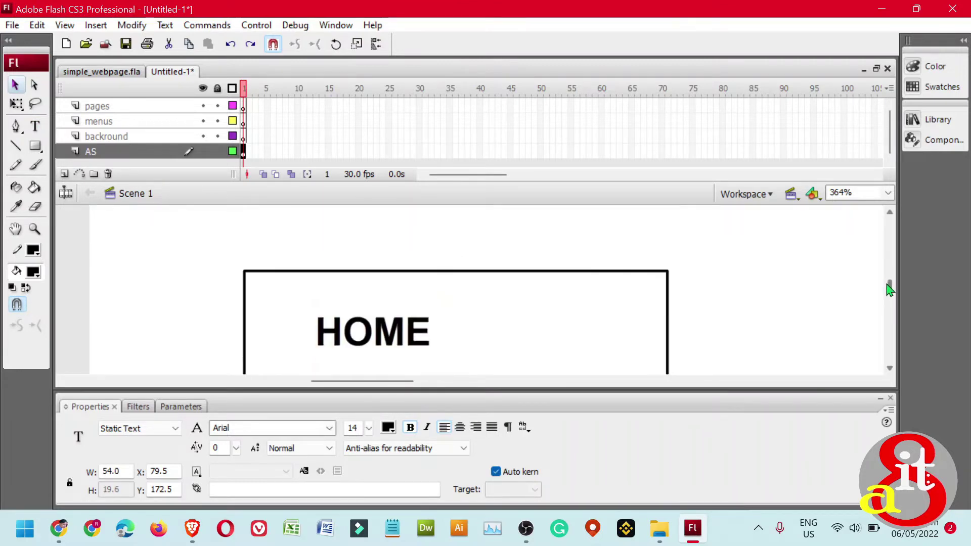
scroll(889, 288, "down", 1)
left_click(418, 310)
key("t")
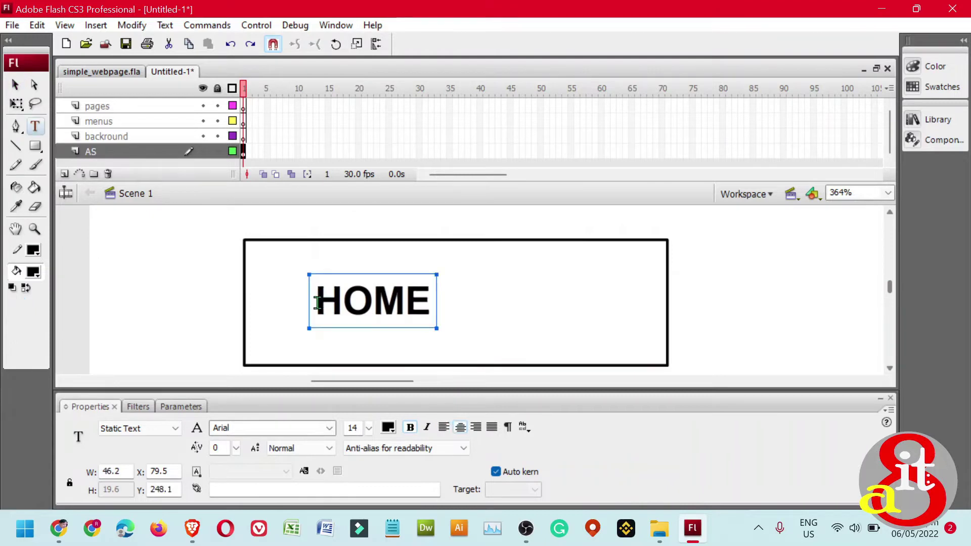
left_click_drag(317, 303, 453, 298)
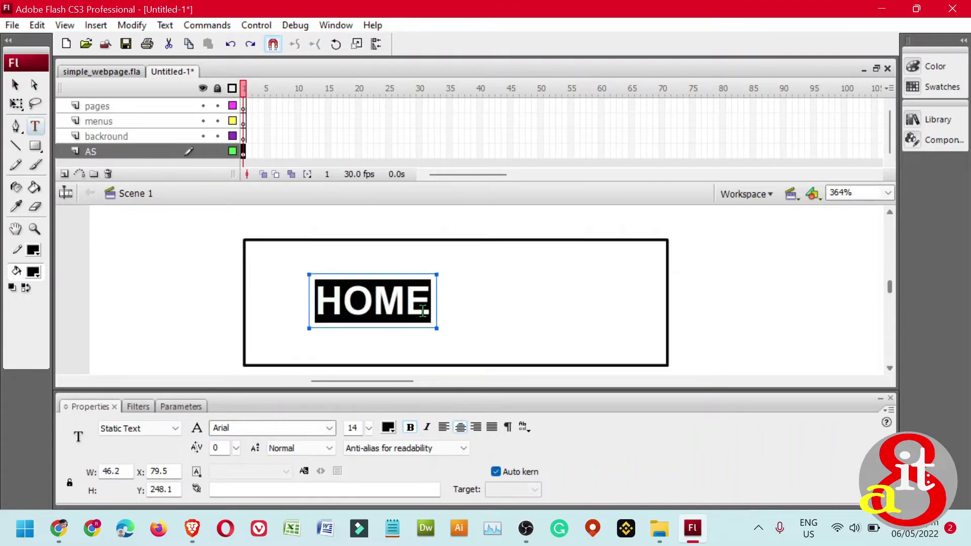
left_click(444, 427)
type("GALLERY")
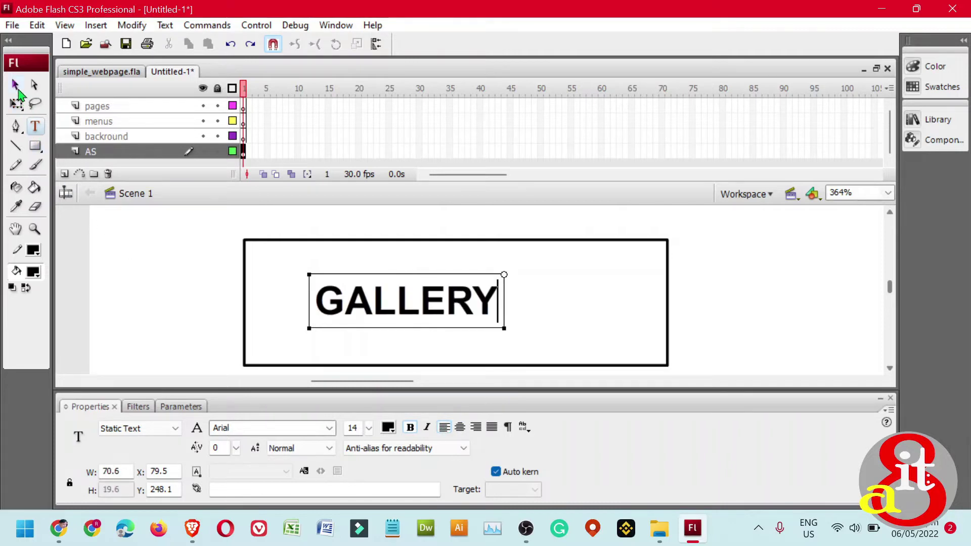
left_click(16, 86)
- Replace the HOME text in the lowest rectangle with VICINITY MAP, aligned left
left_click(15, 229)
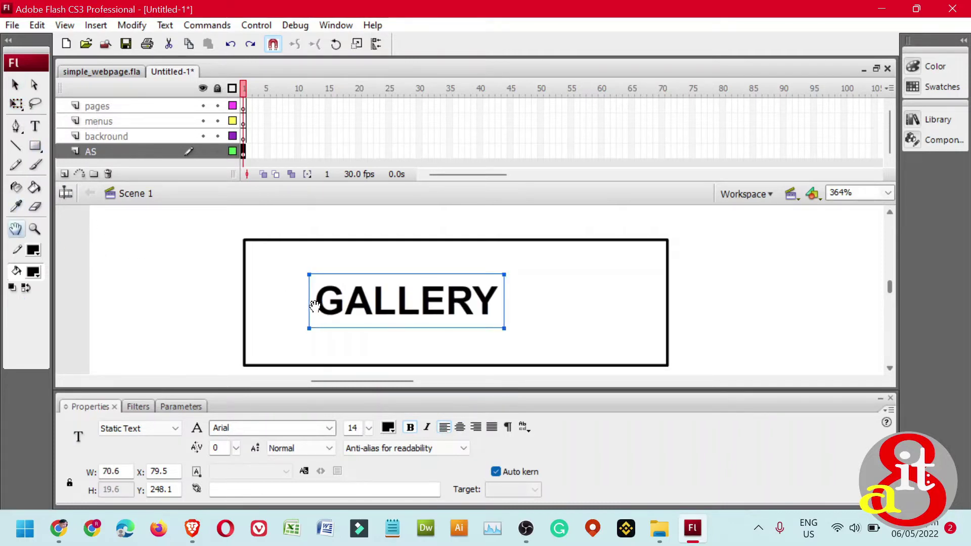
left_click_drag(313, 306, 316, 230)
left_click_drag(338, 358, 319, 199)
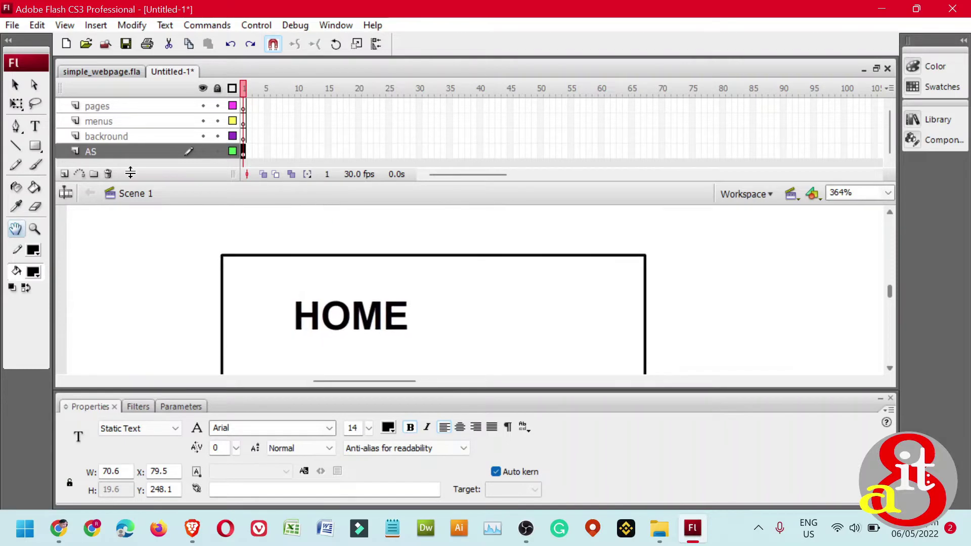
left_click(37, 127)
left_click_drag(302, 318, 400, 317)
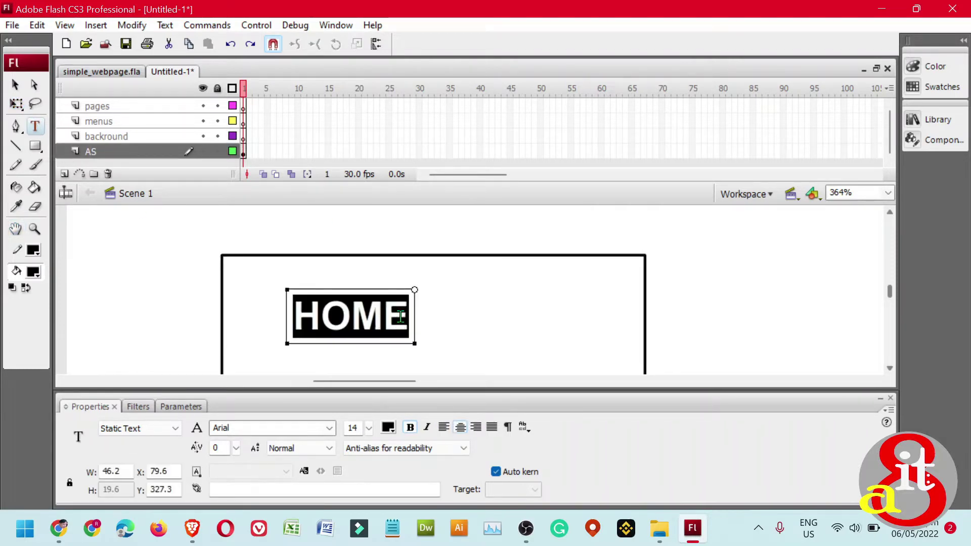
type("VICIN")
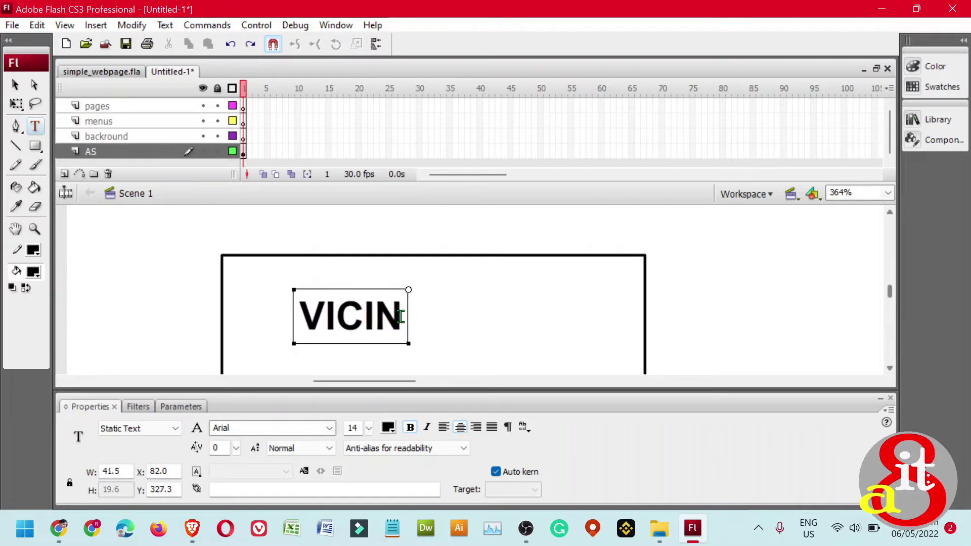
key("ctrl+z")
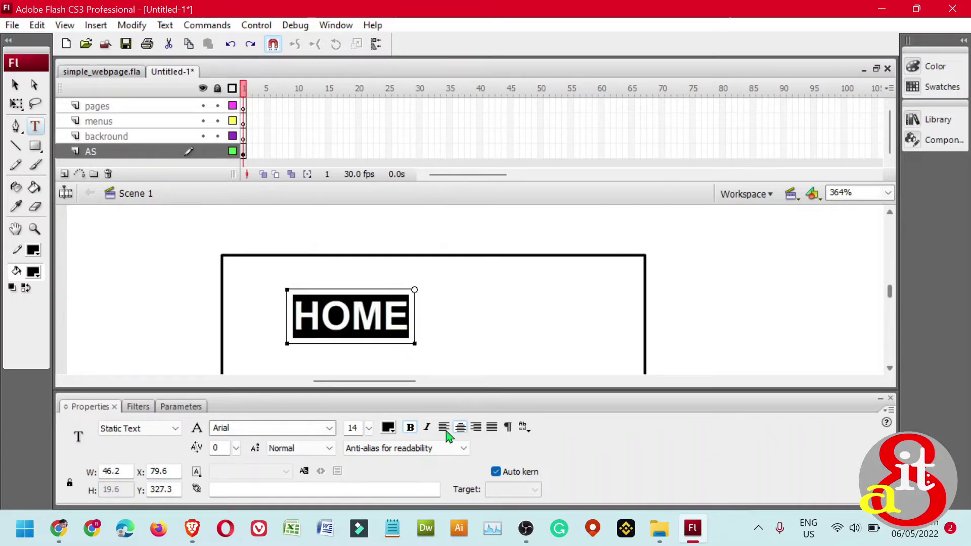
left_click(444, 429)
type("VI")
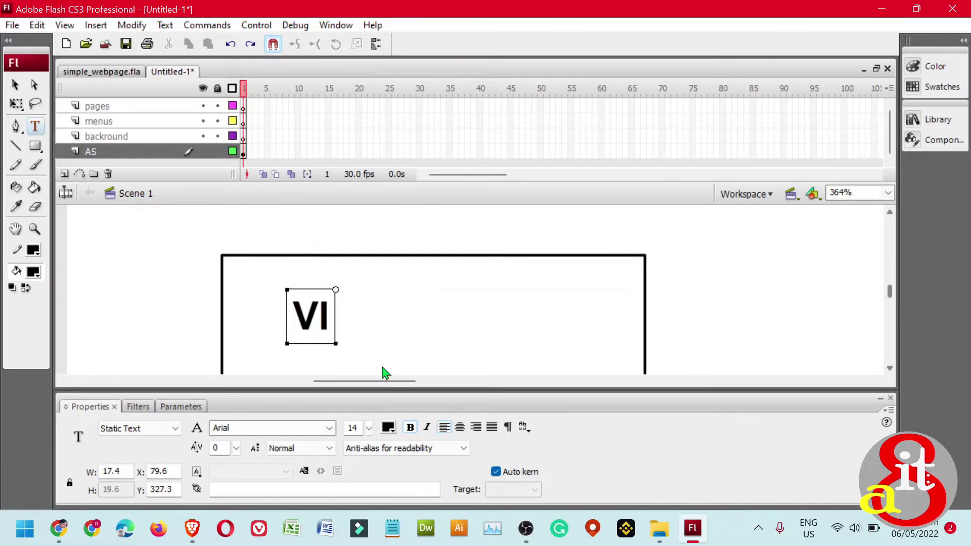
type("CINITY MAP")
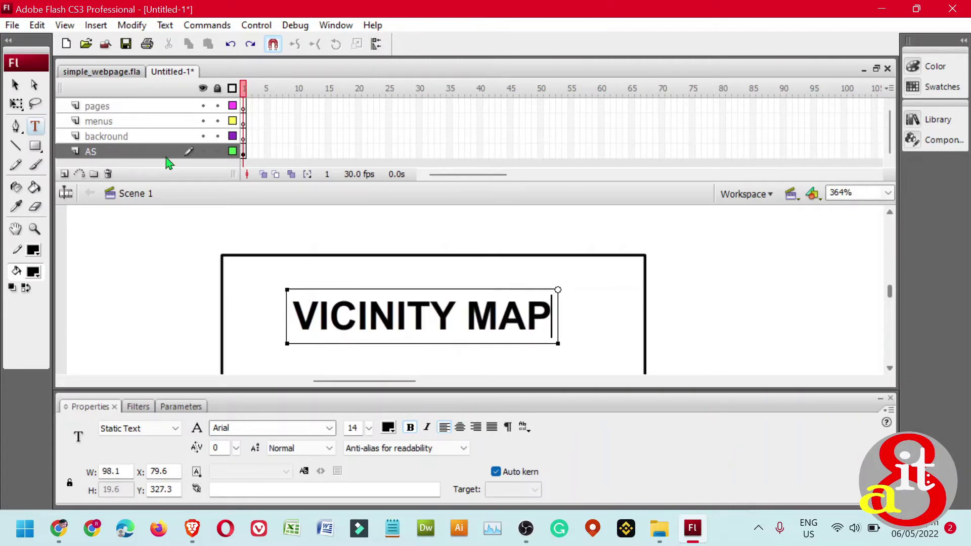
left_click(15, 86)
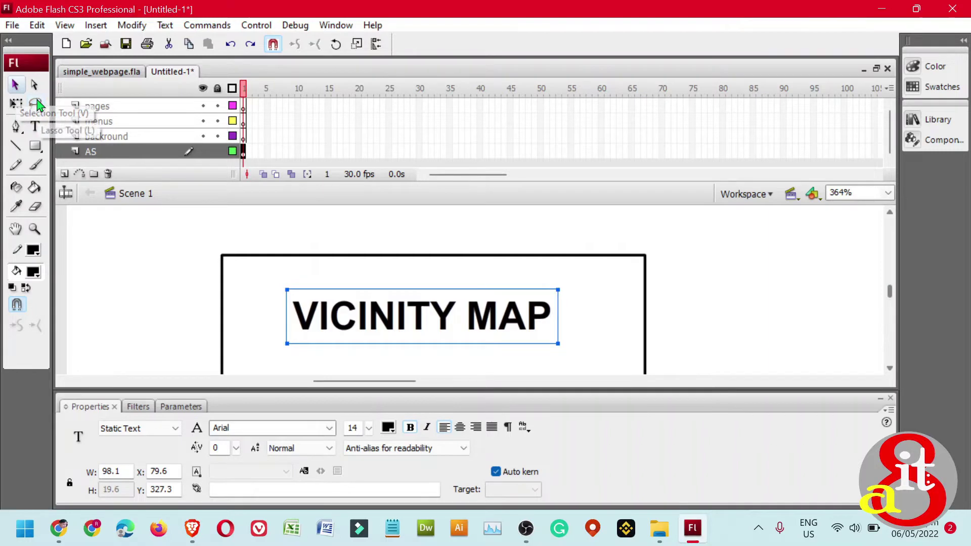
- Convert the ABOUT text and its rectangle together into a button symbol with upper-left registration
key("ctrl+minus")
key("ctrl+minus")
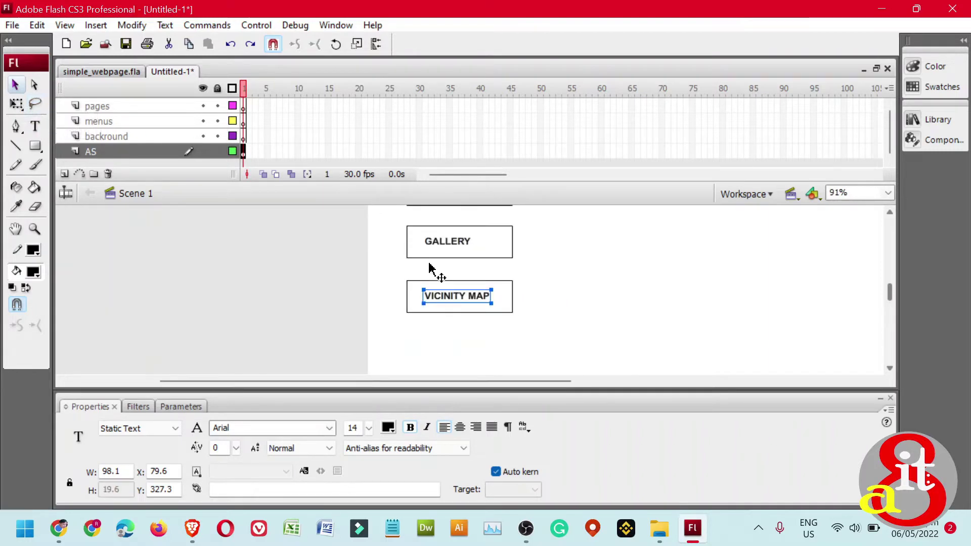
key("h")
left_click_drag(538, 261, 532, 303)
left_click(15, 85)
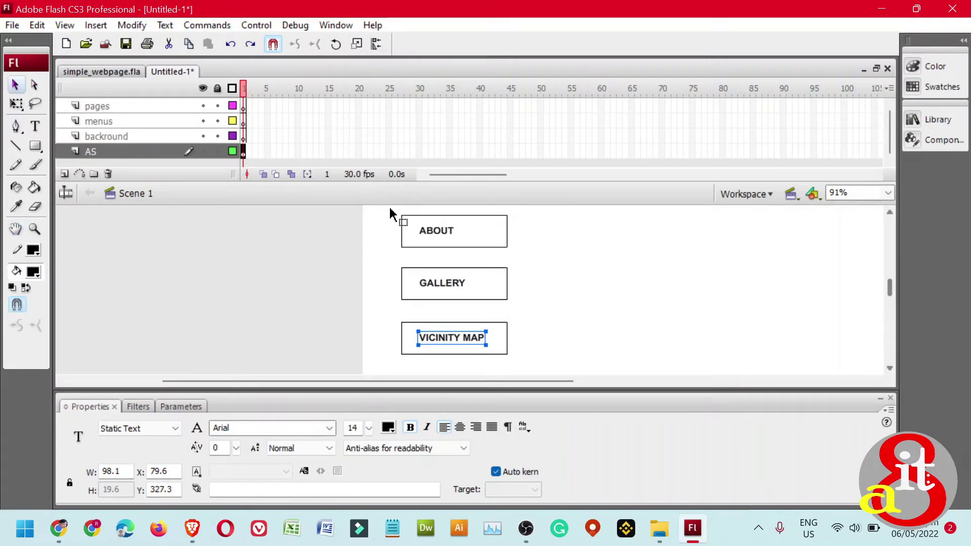
left_click_drag(389, 208, 522, 258)
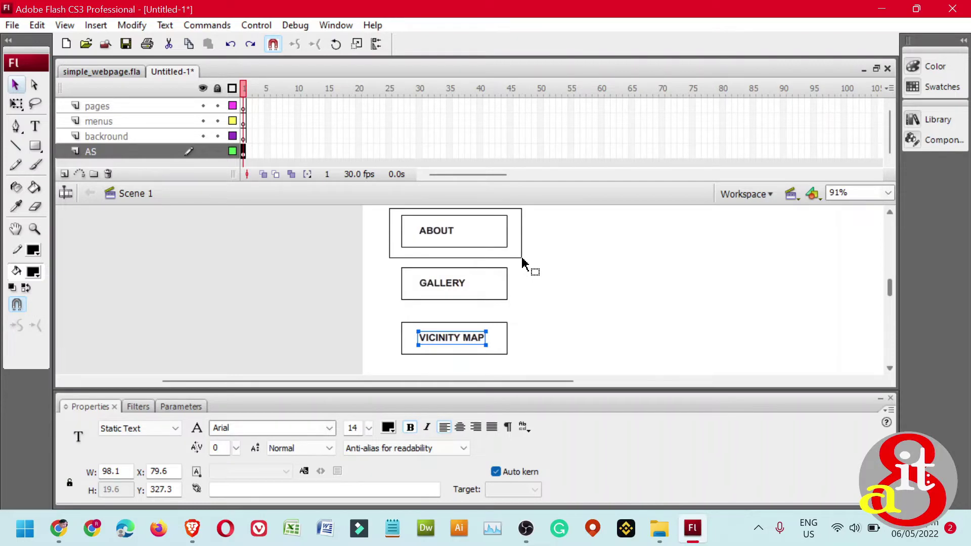
left_click_drag(523, 262, 523, 263)
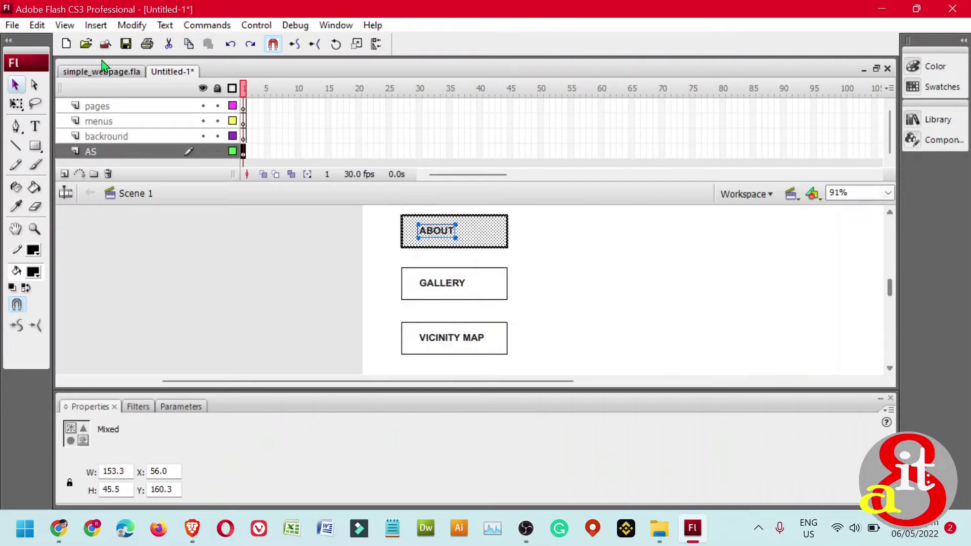
left_click(133, 27)
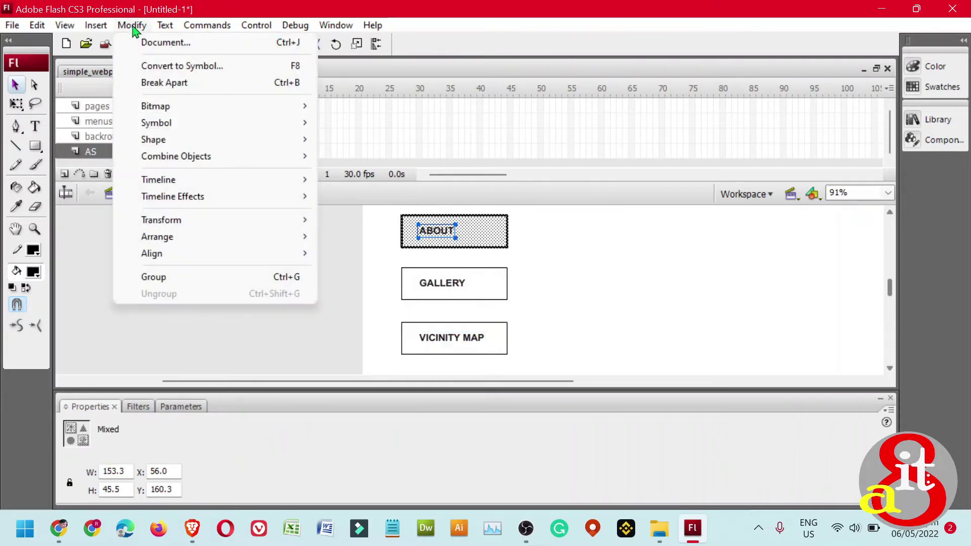
left_click(155, 66)
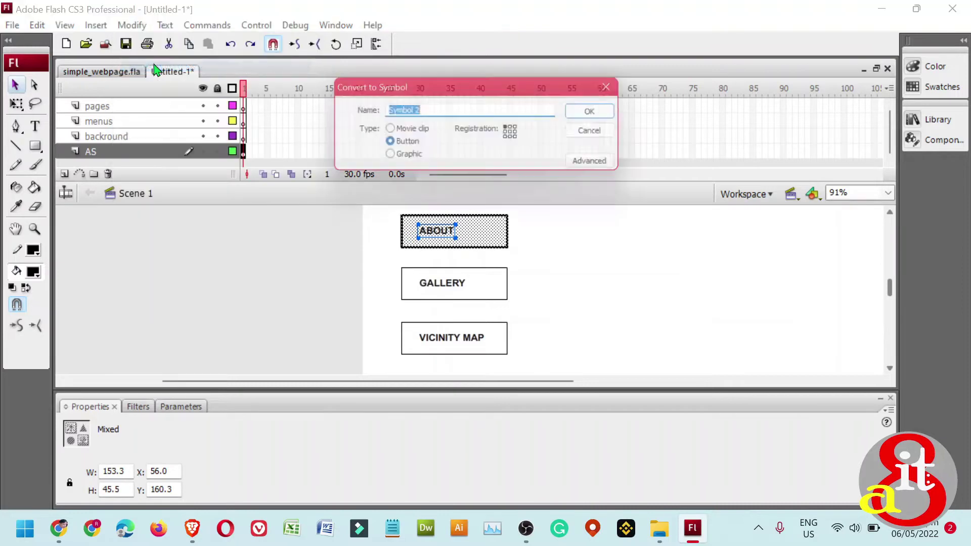
left_click(610, 114)
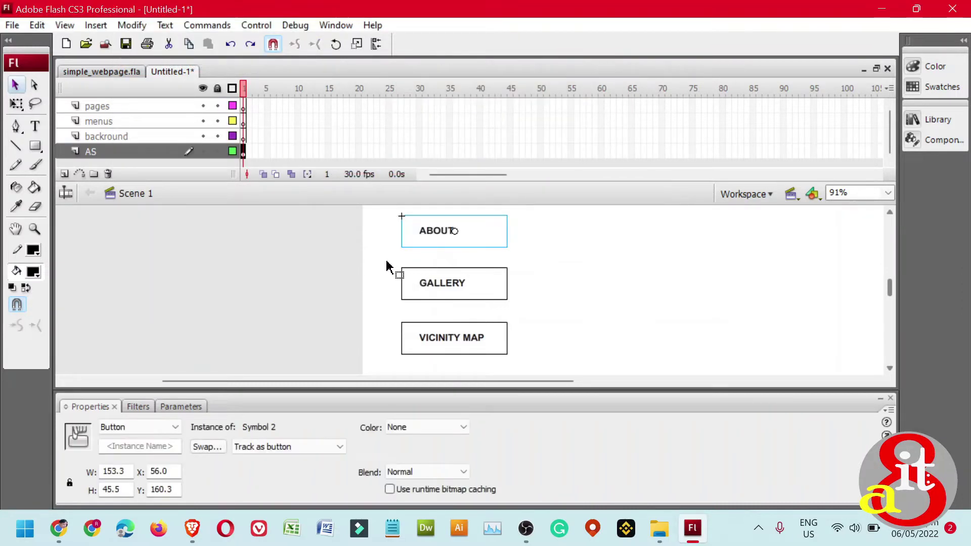
- Convert the GALLERY text and its rectangle together into a button symbol with upper-left registration
left_click_drag(384, 260, 520, 306)
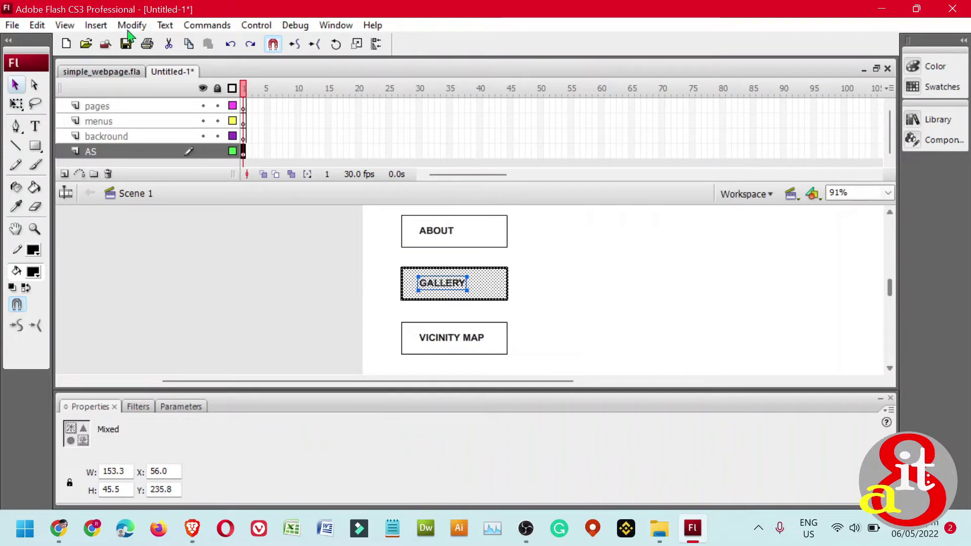
left_click(129, 26)
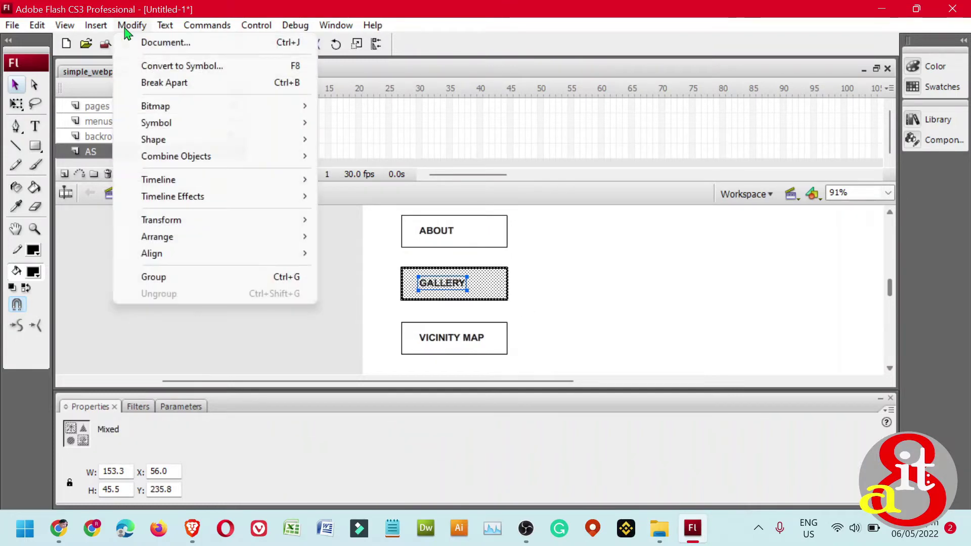
left_click(166, 66)
left_click(599, 115)
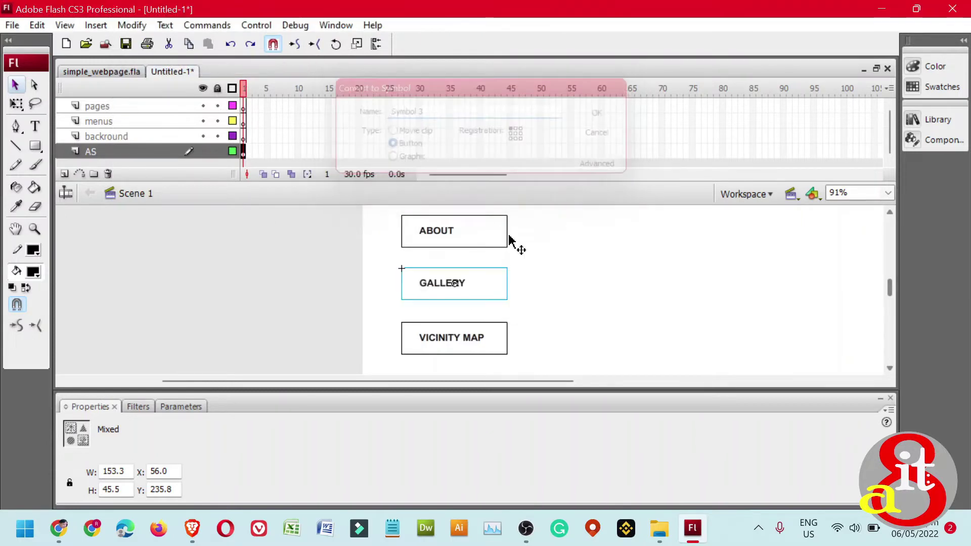
- Convert the VICINITY MAP text and its rectangle together into a button symbol with upper-left registration
left_click_drag(393, 314, 523, 371)
left_click(139, 28)
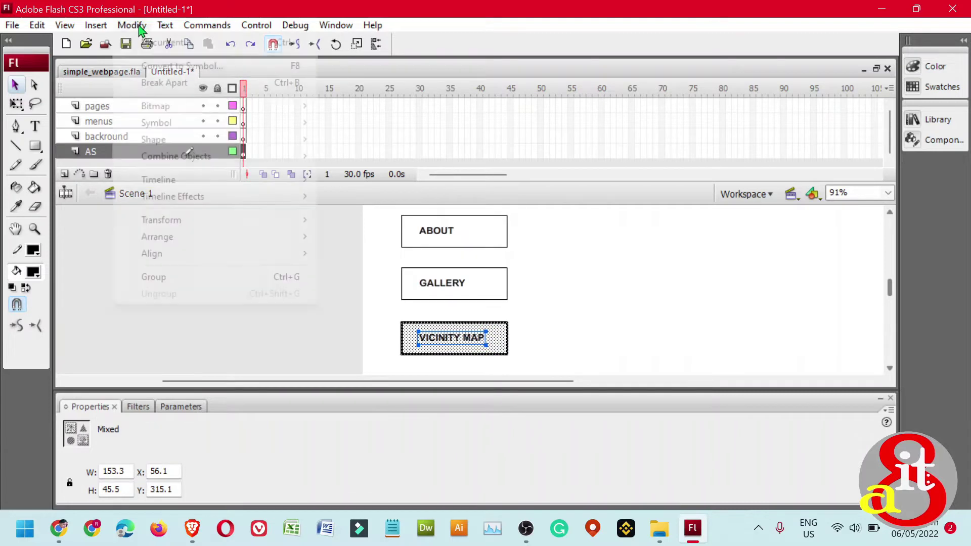
left_click(167, 65)
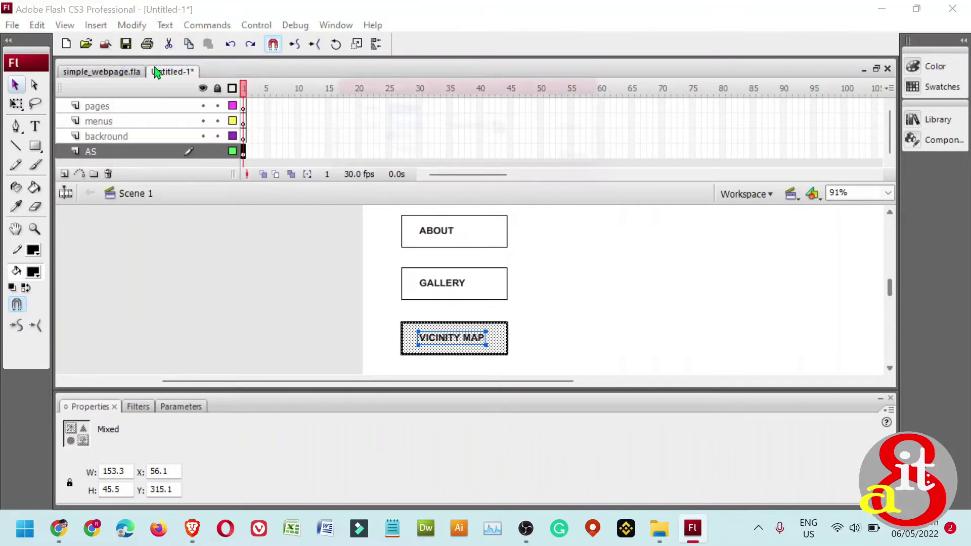
left_click(597, 113)
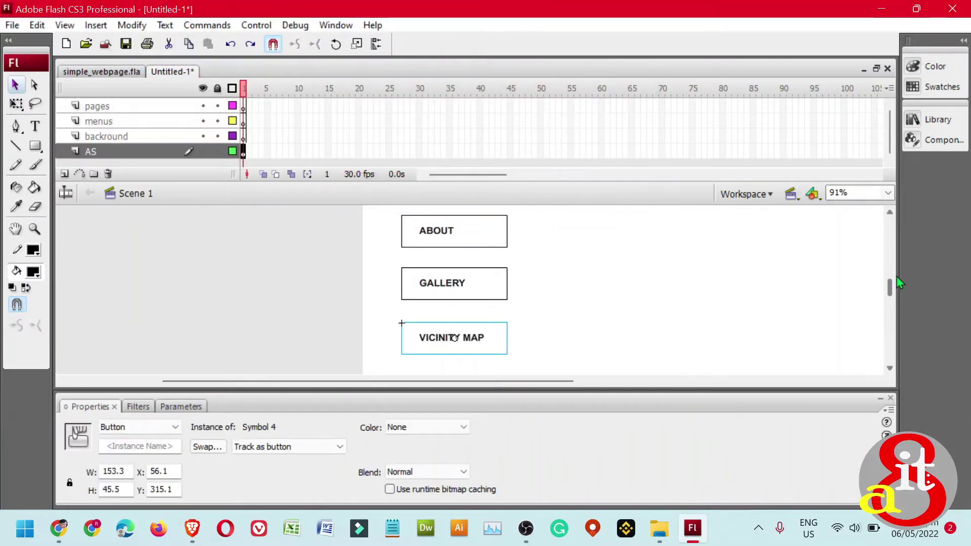
- Shift the GALLERY and VICINITY MAP buttons up to tighten the spacing below ABOUT, with VICINITY MAP at Y 291.9
left_click_drag(892, 299, 892, 289)
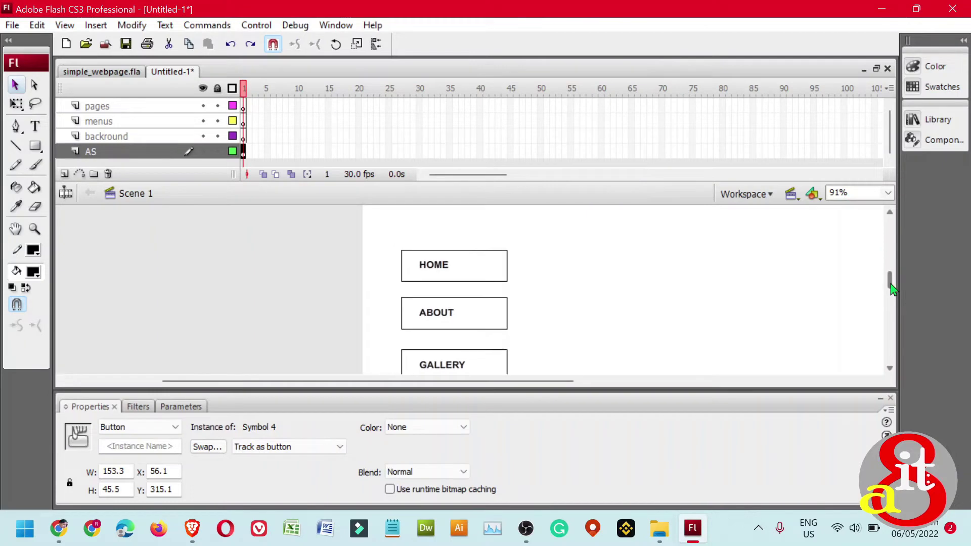
left_click(500, 278)
left_click(490, 319)
left_click(493, 366)
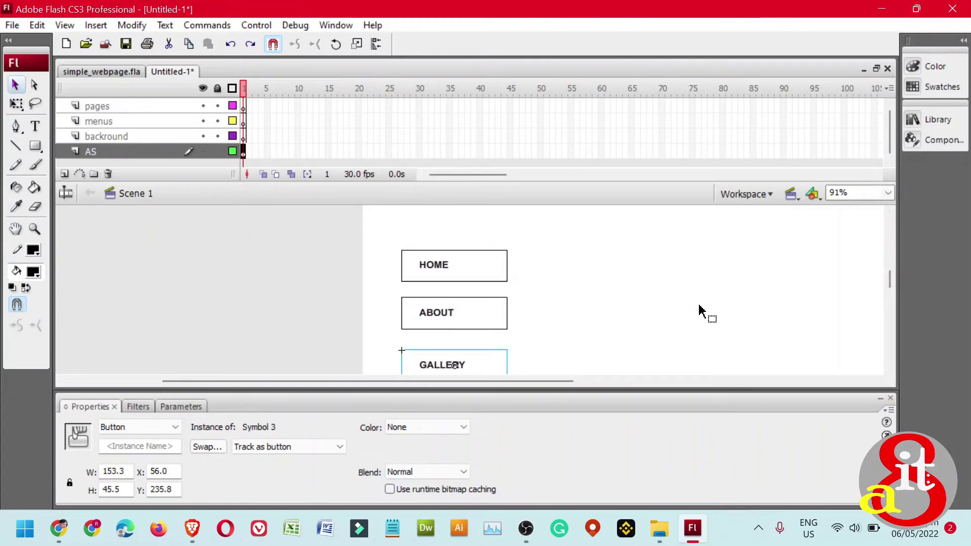
left_click_drag(892, 283, 892, 290)
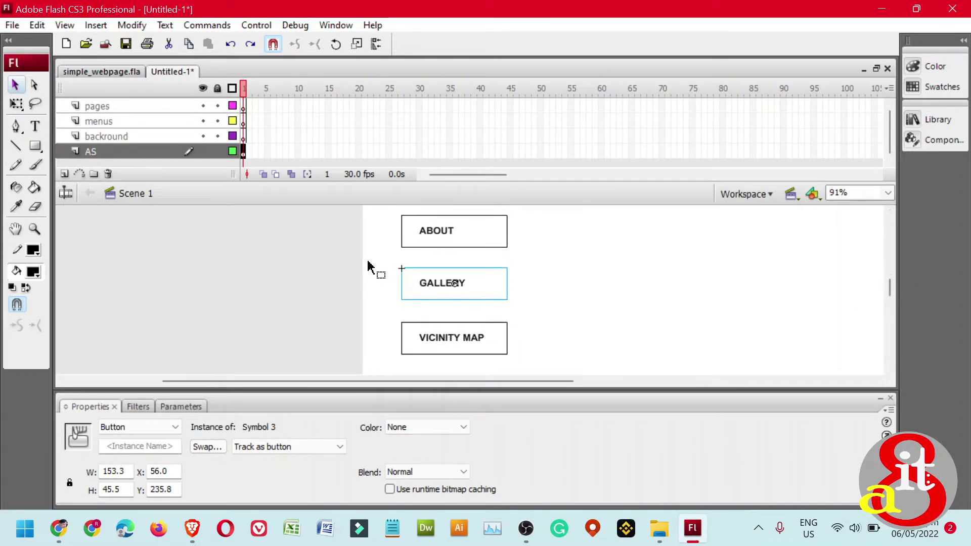
left_click_drag(369, 263, 582, 378)
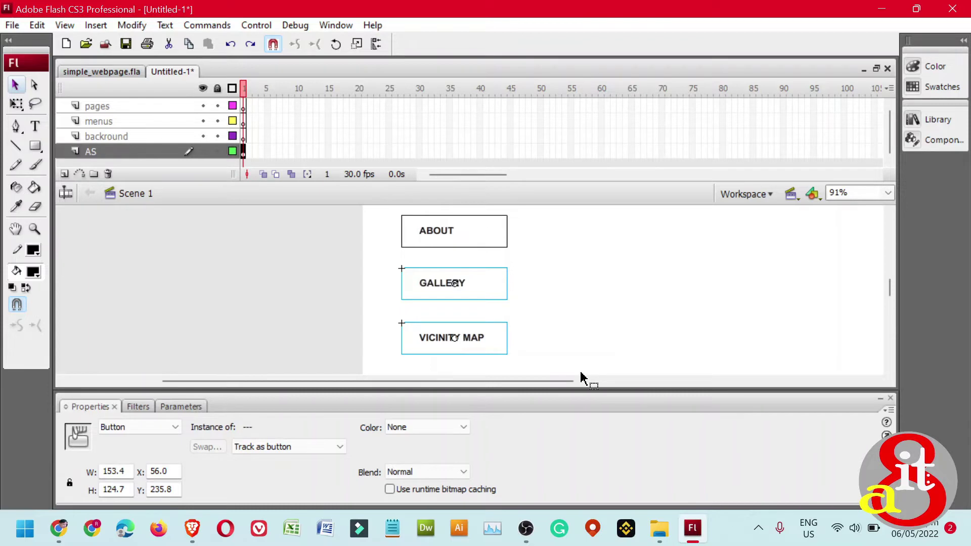
key("shift+Up")
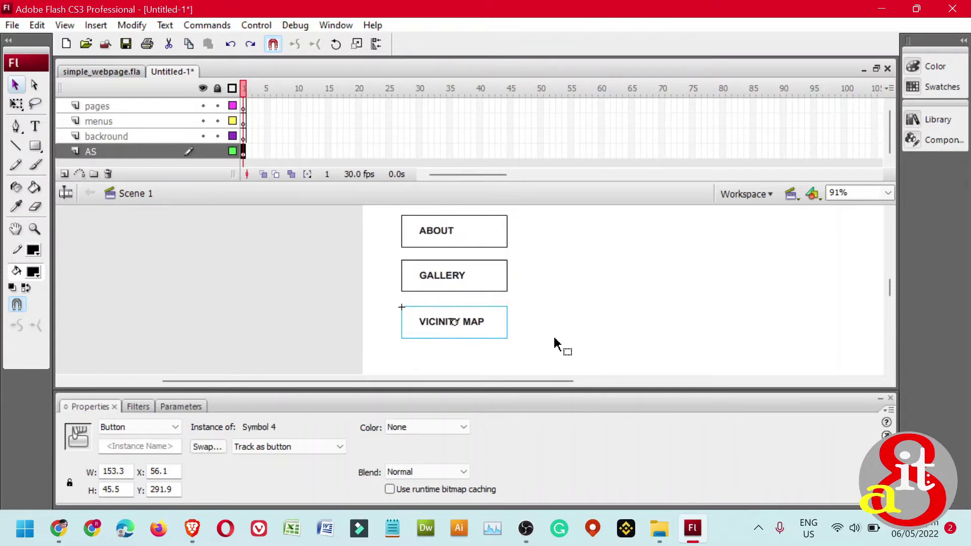
left_click(645, 298)
- Test the movie and examine the four menu buttons enlarged and at full view, then close the preview
key("ctrl+Return")
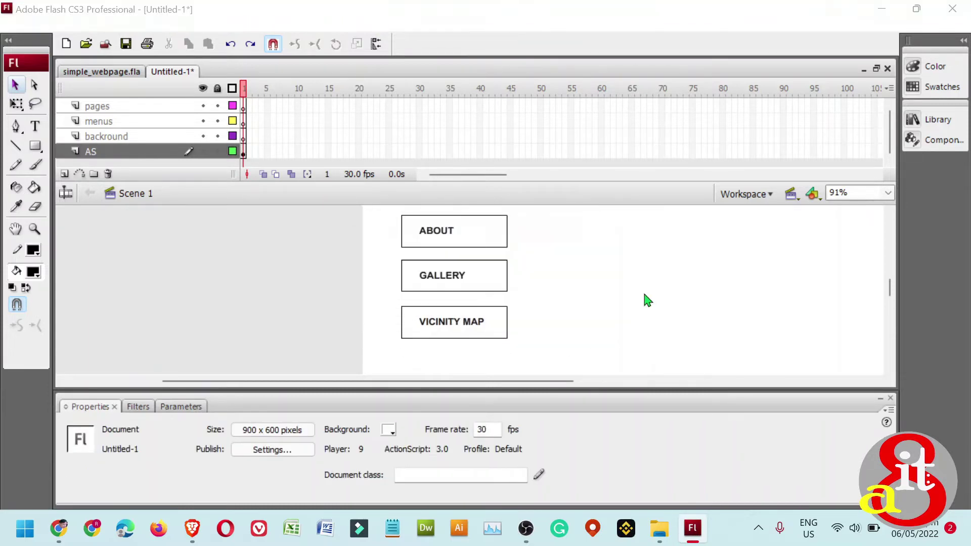
left_click(773, 17)
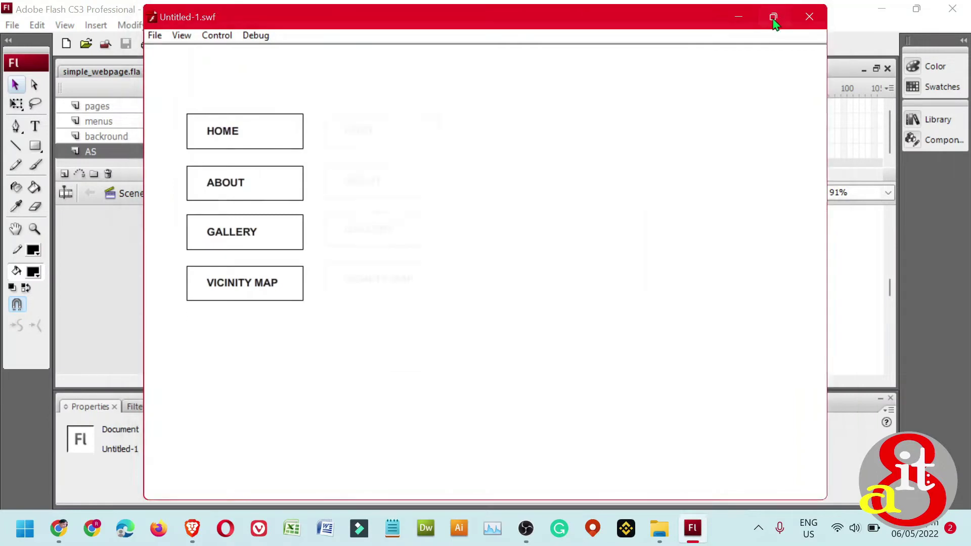
right_click(436, 173)
left_click(520, 180)
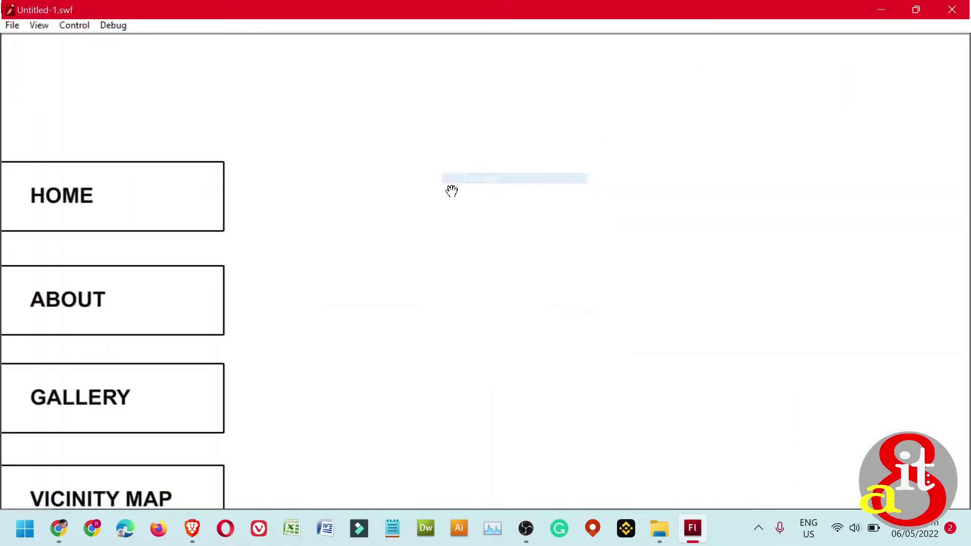
right_click(316, 262)
left_click(381, 320)
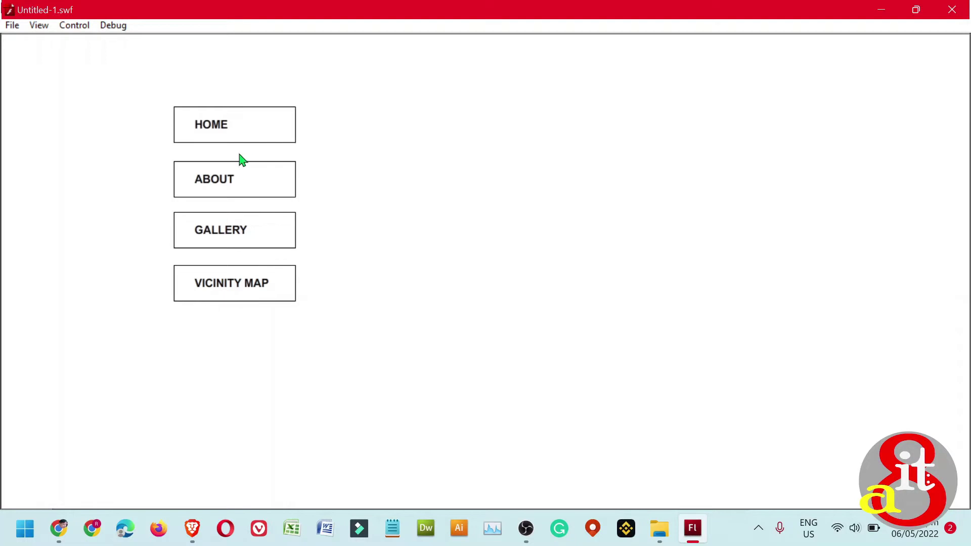
left_click(952, 10)
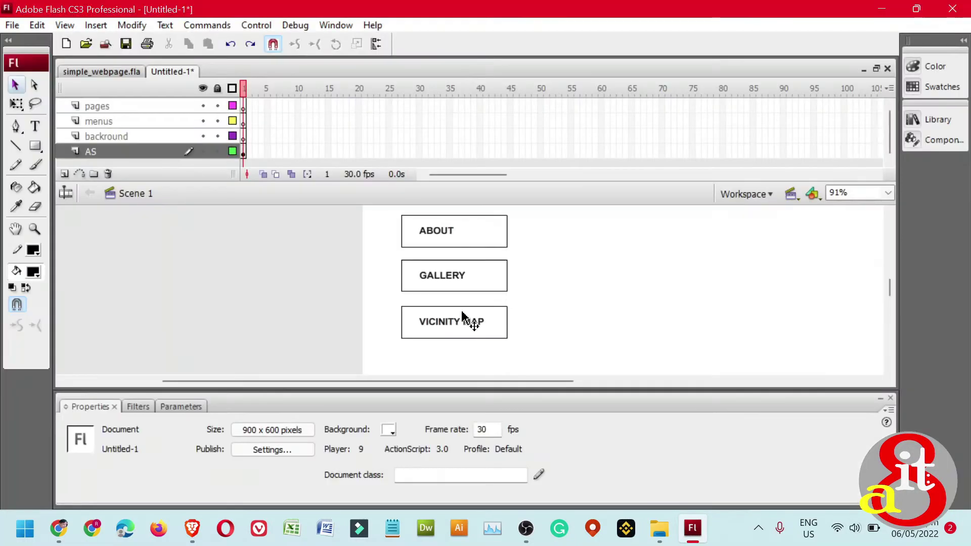
- Nudge the VICINITY MAP button up to Y 289.8
left_click(463, 318)
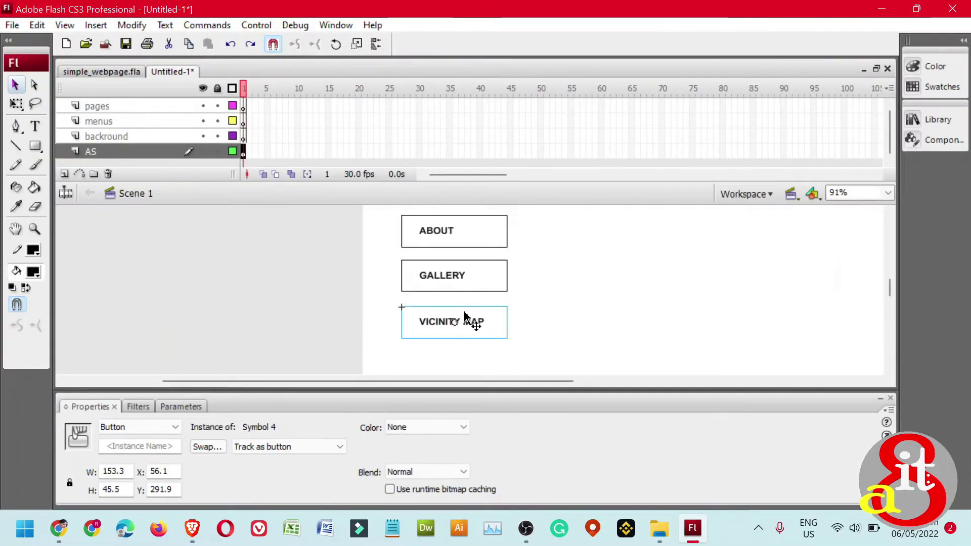
key("Up")
key("Up")
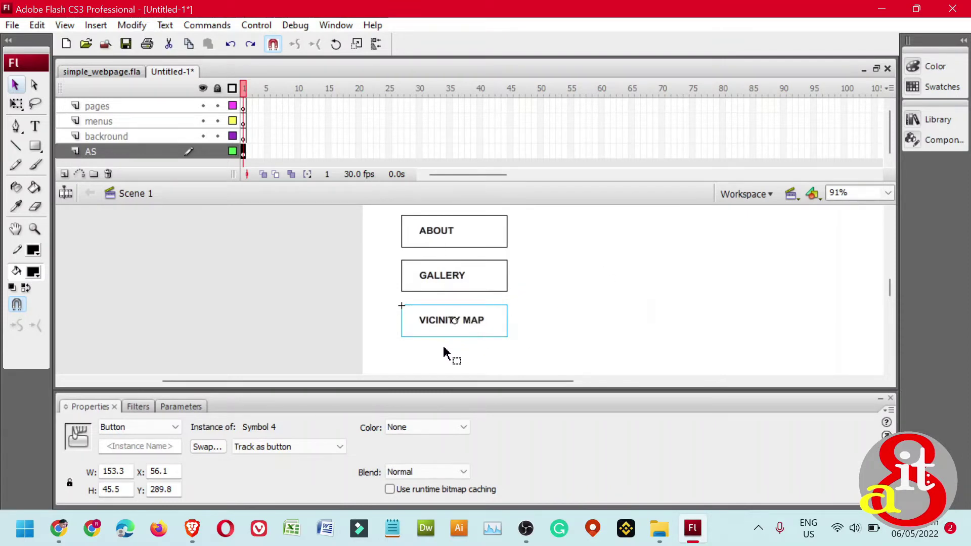
- Nudge the ABOUT, GALLERY and VICINITY MAP buttons up together so that ABOUT sits at Y 156.9
key("ctrl+a")
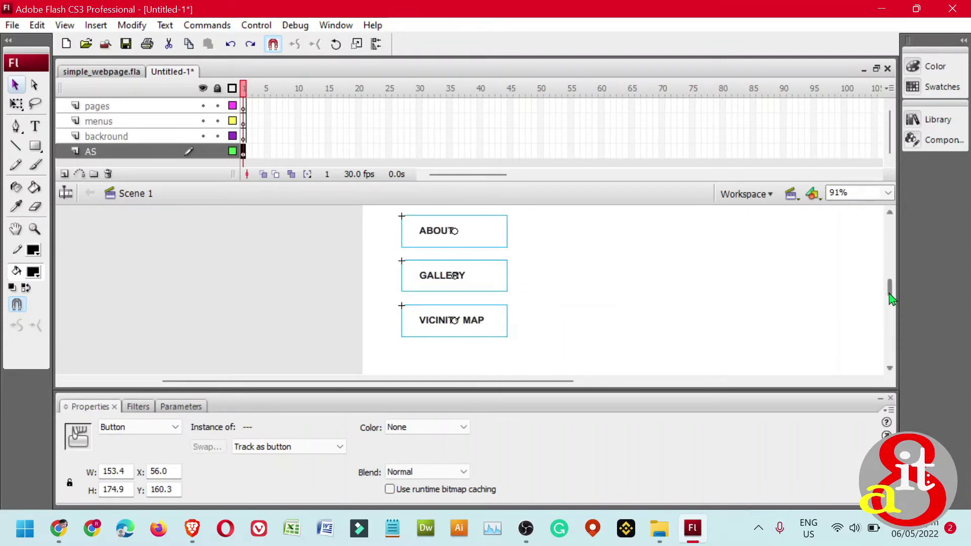
scroll(891, 298, "up", 1)
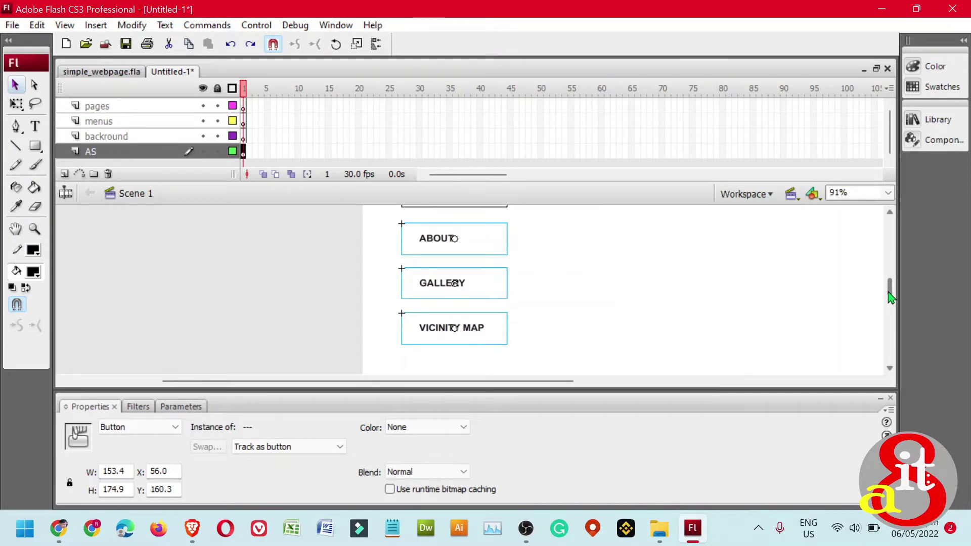
key("Up")
key("Up")
key("Up")
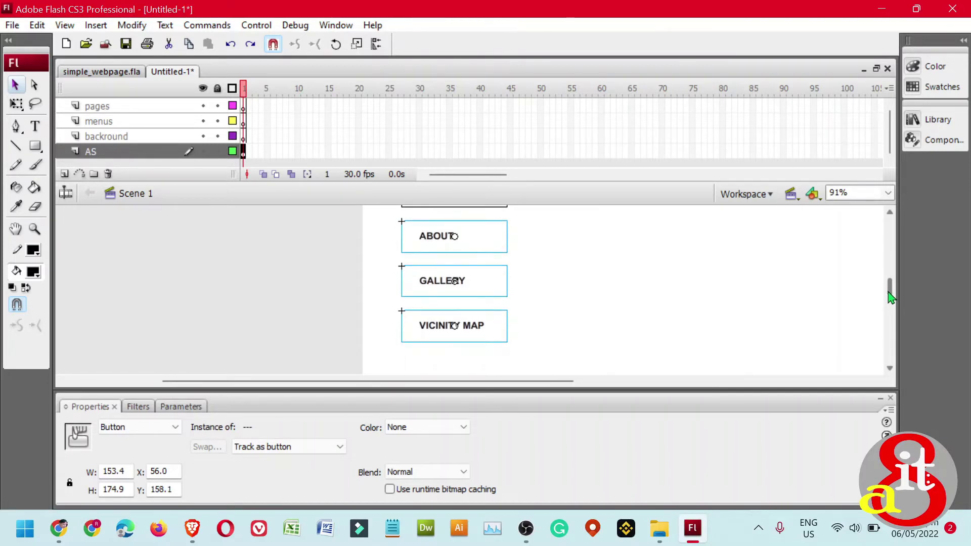
left_click(784, 320)
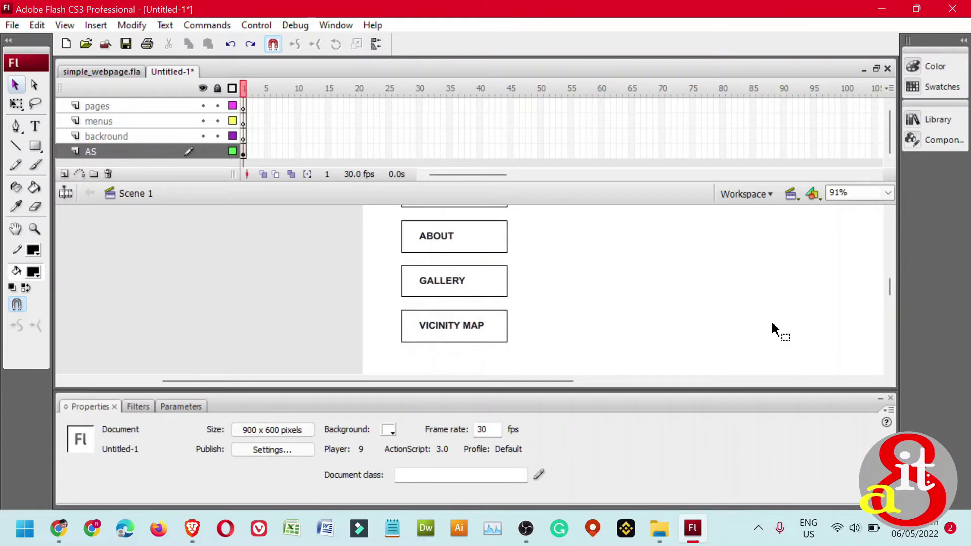
- Select the HOME, ABOUT, GALLERY and VICINITY MAP buttons one at a time to check their instance settings
left_click(471, 252)
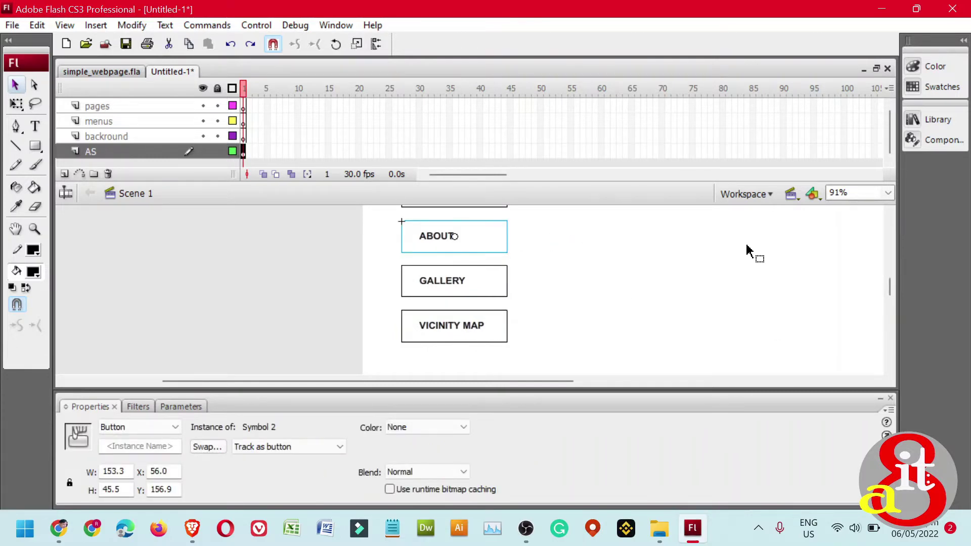
scroll(890, 285, "up", 2)
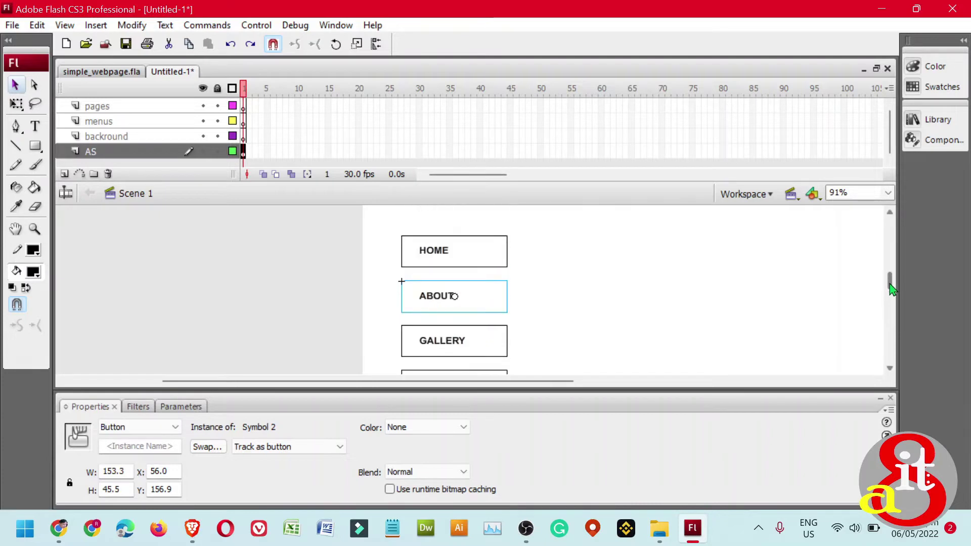
left_click(498, 259)
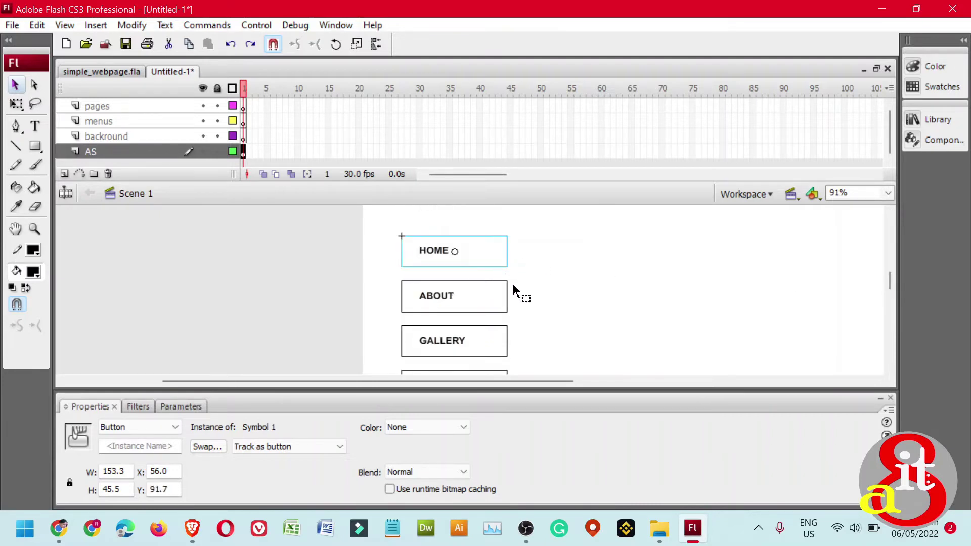
left_click(476, 305)
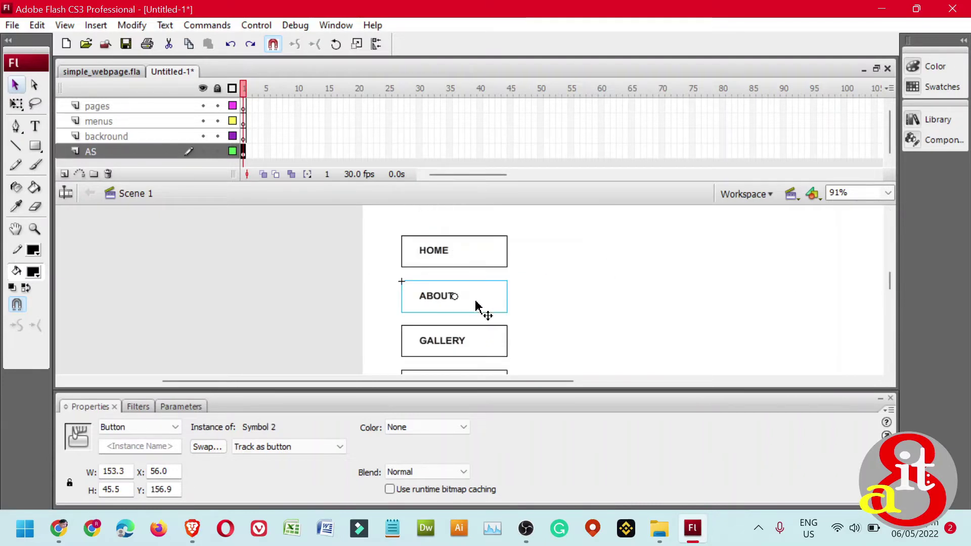
left_click(481, 348)
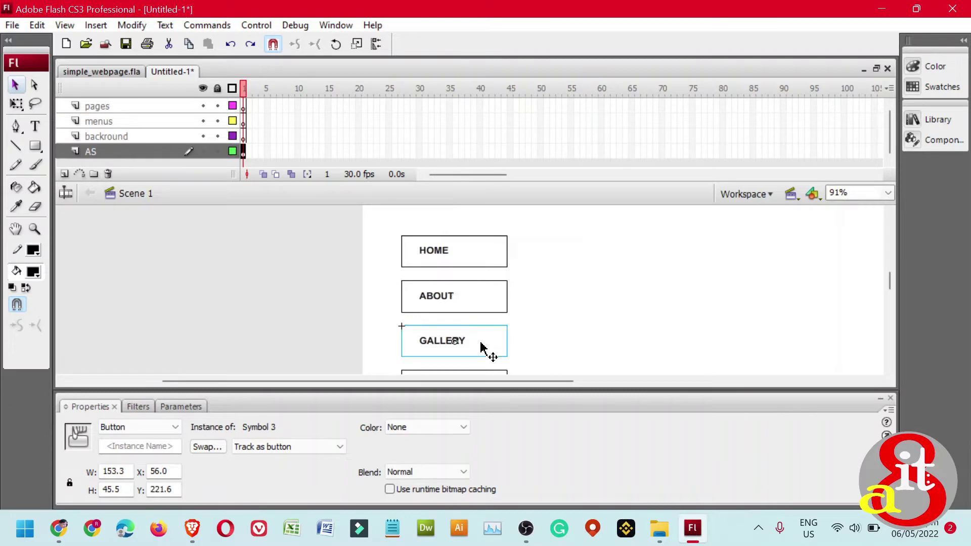
left_click(477, 374)
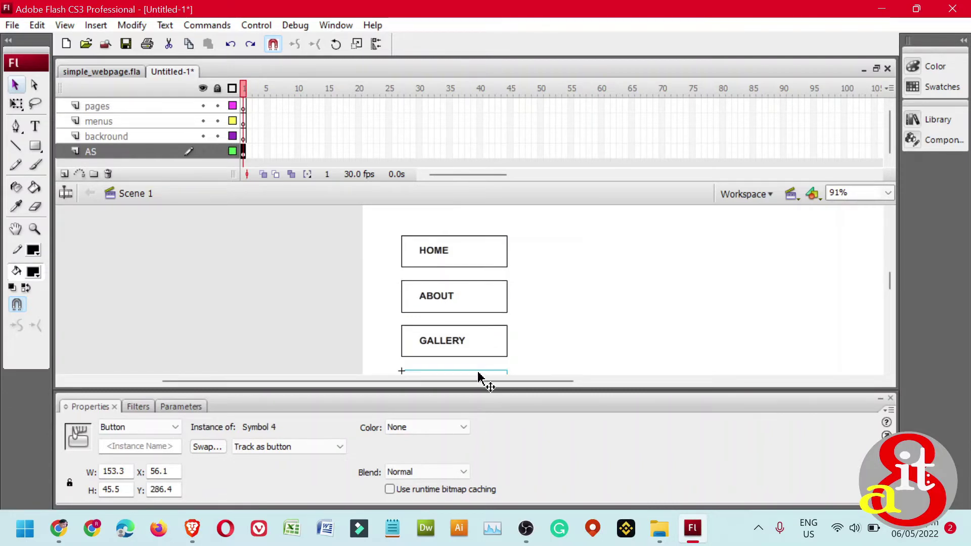
- Give the HOME button the instance name button1
left_click(475, 263)
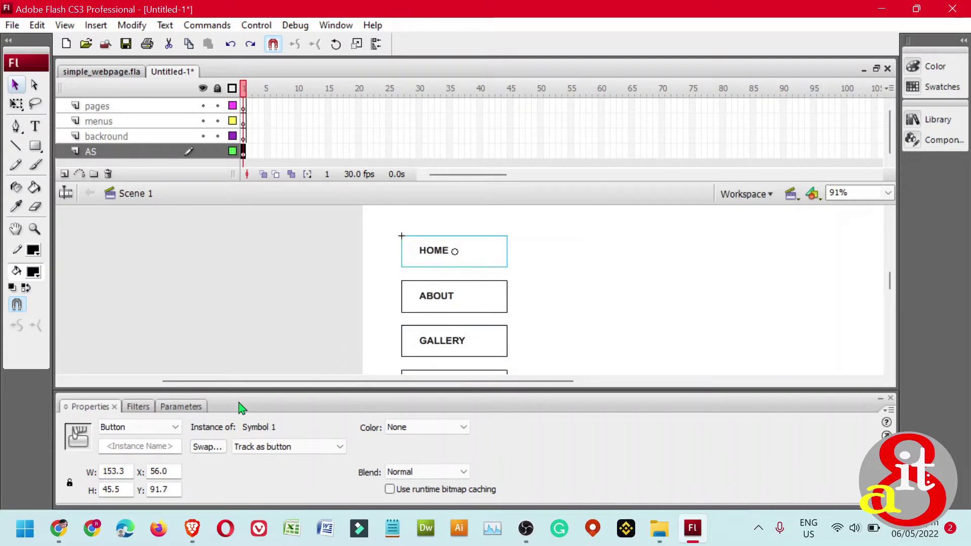
left_click(148, 446)
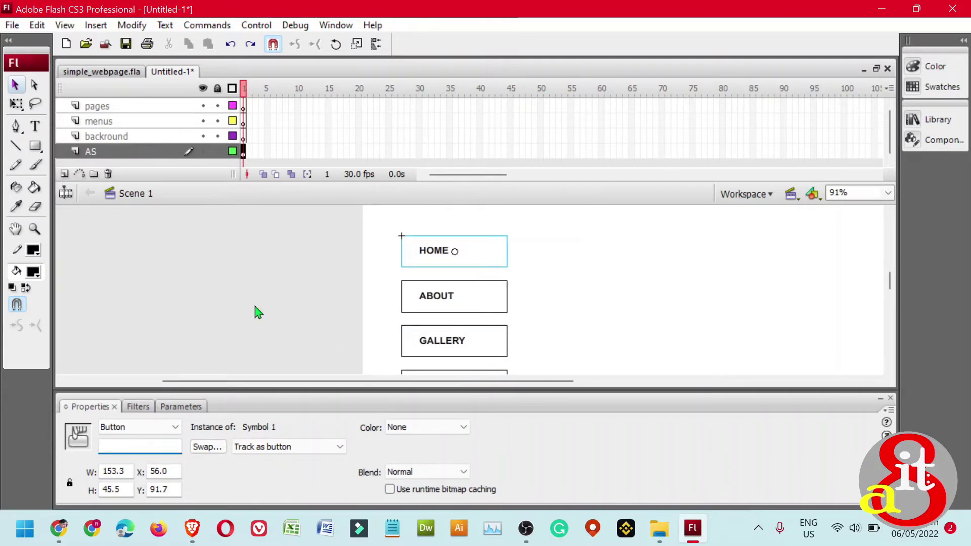
key("BackSpace")
key("BackSpace")
key("Caps_Lock")
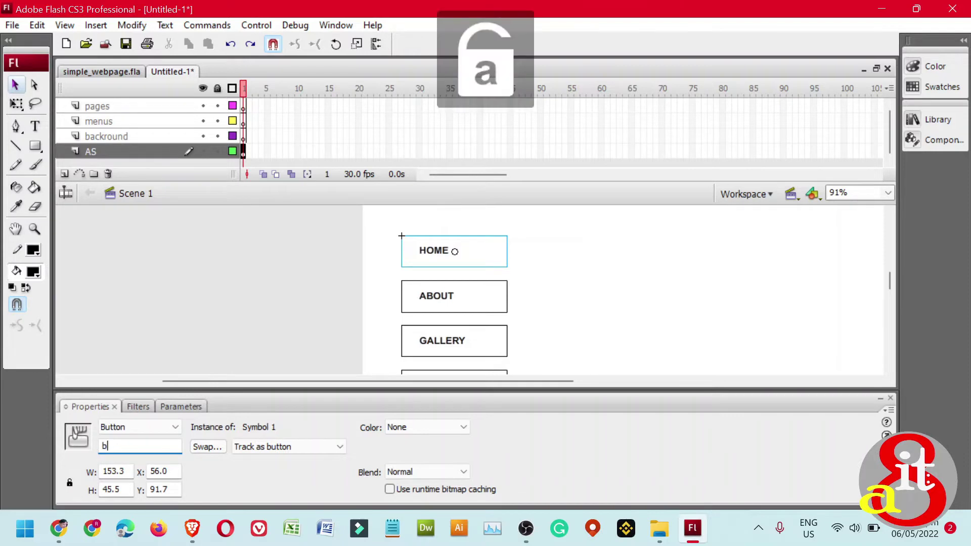
type("button")
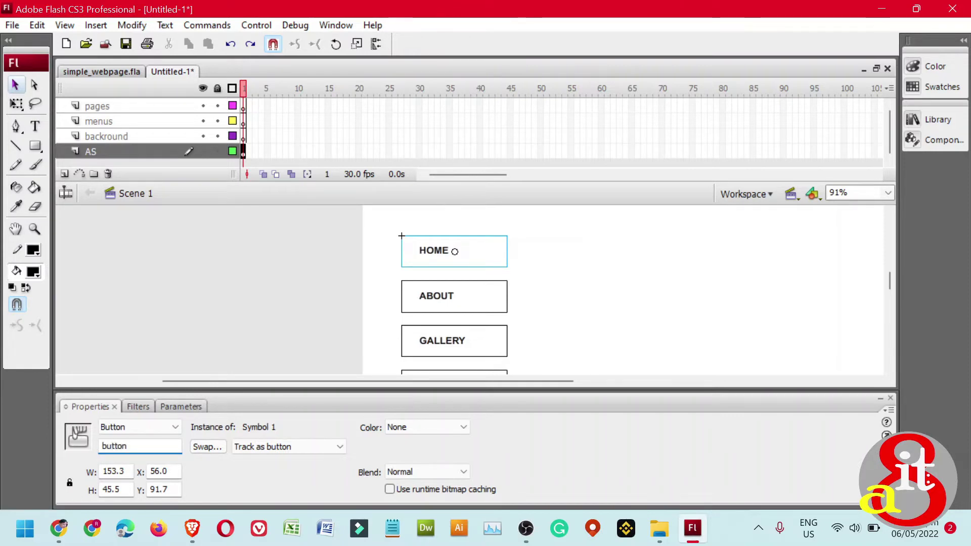
type("1")
key("Return")
- Give the ABOUT button the instance name button2
scroll(892, 284, "down", 3)
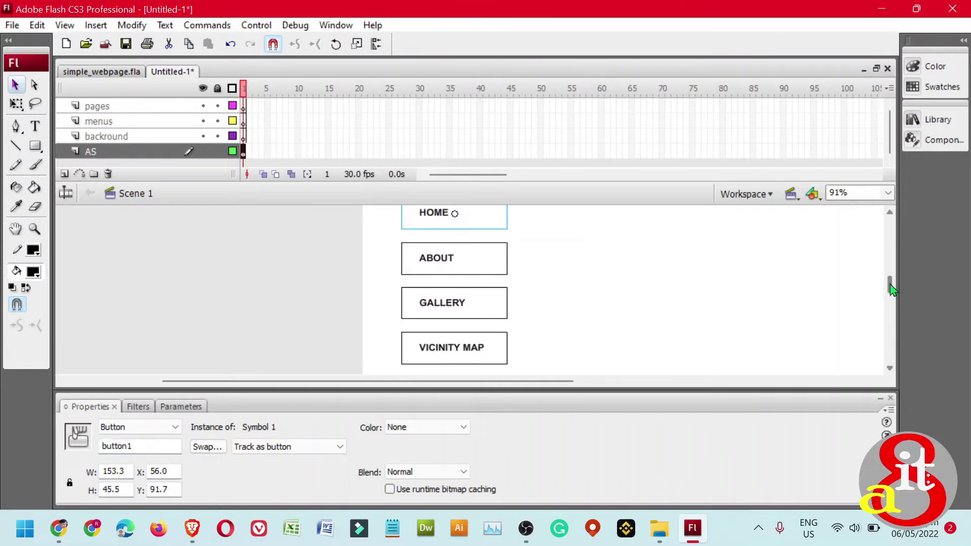
left_click(501, 241)
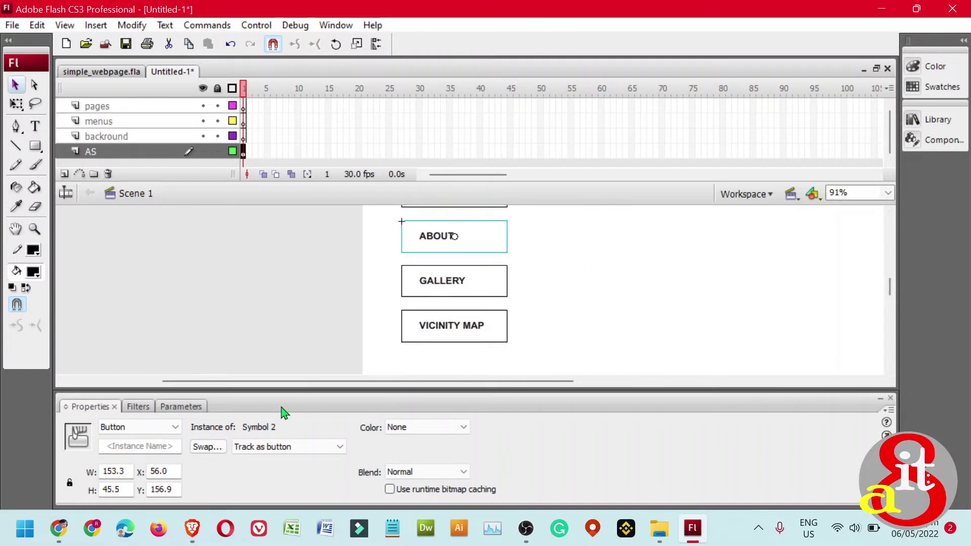
left_click(145, 447)
type("button2")
key("Return")
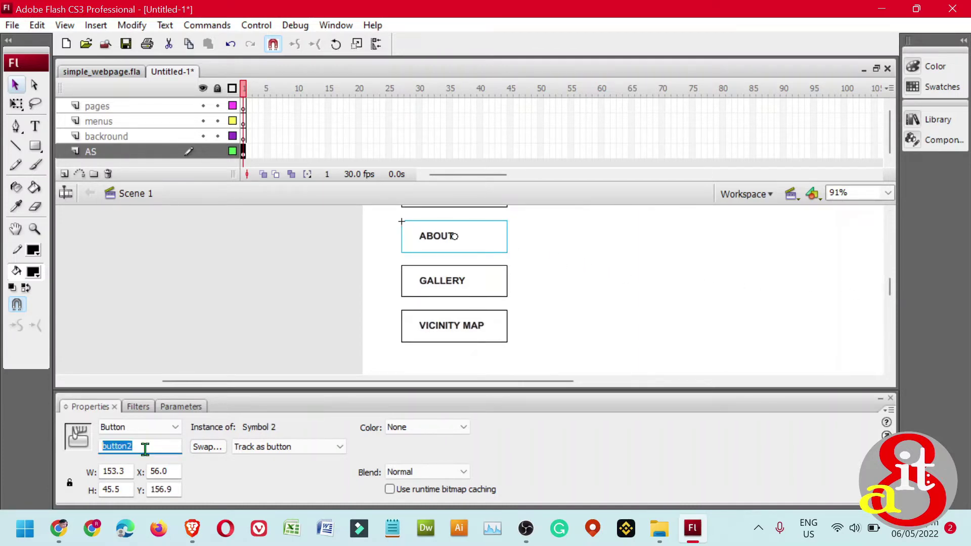
- Continue the button1, button2 instance-name sequence on the GALLERY button, and give the VICINITY MAP button the instance name button4
left_click(455, 281)
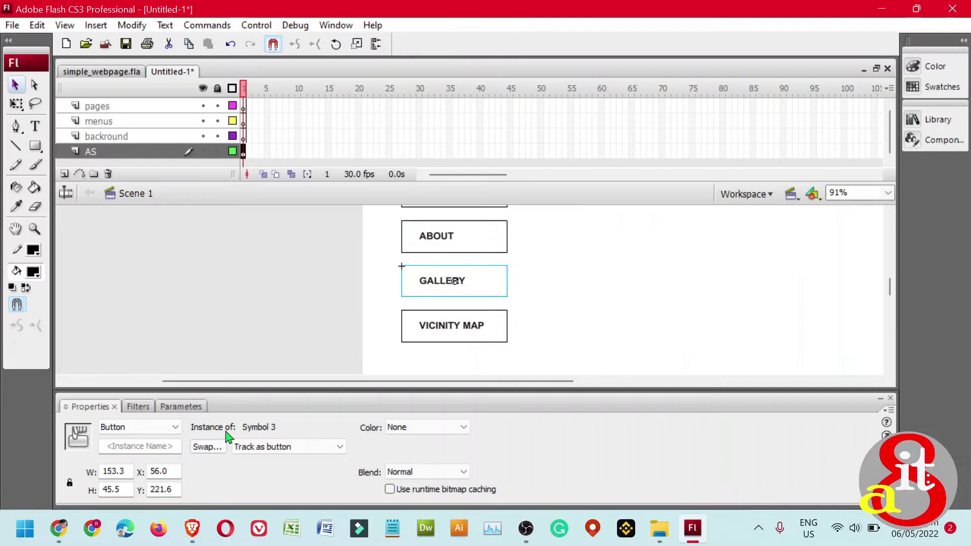
left_click(158, 446)
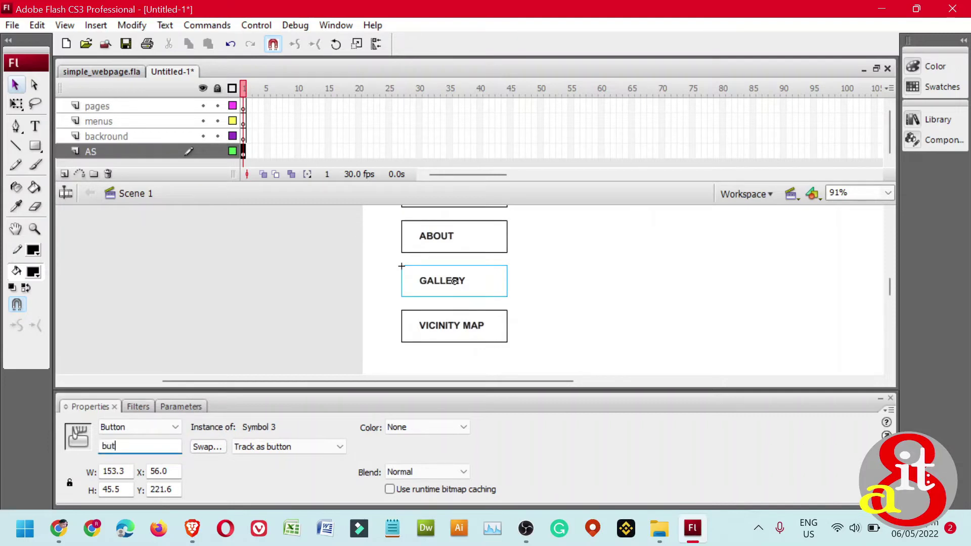
left_click(459, 339)
left_click(145, 445)
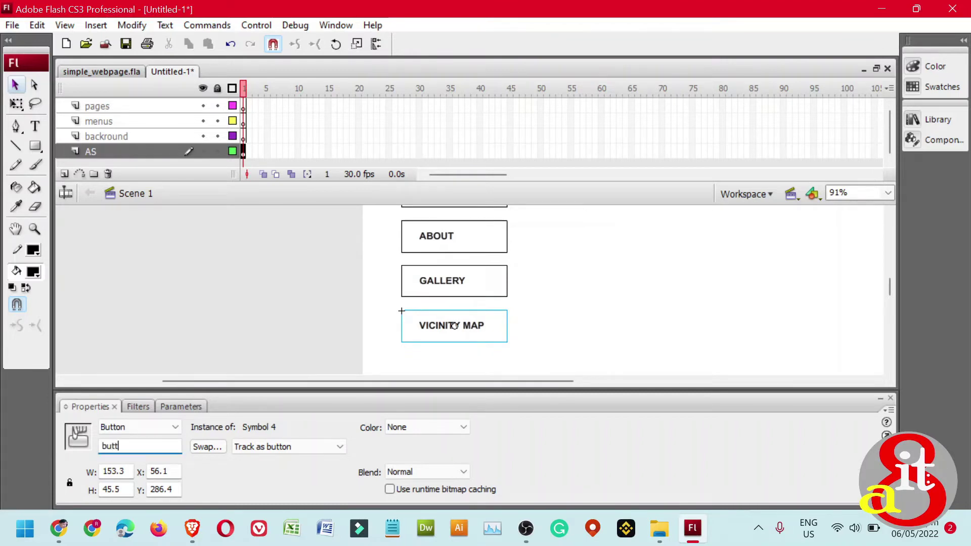
type("button4")
key("Return")
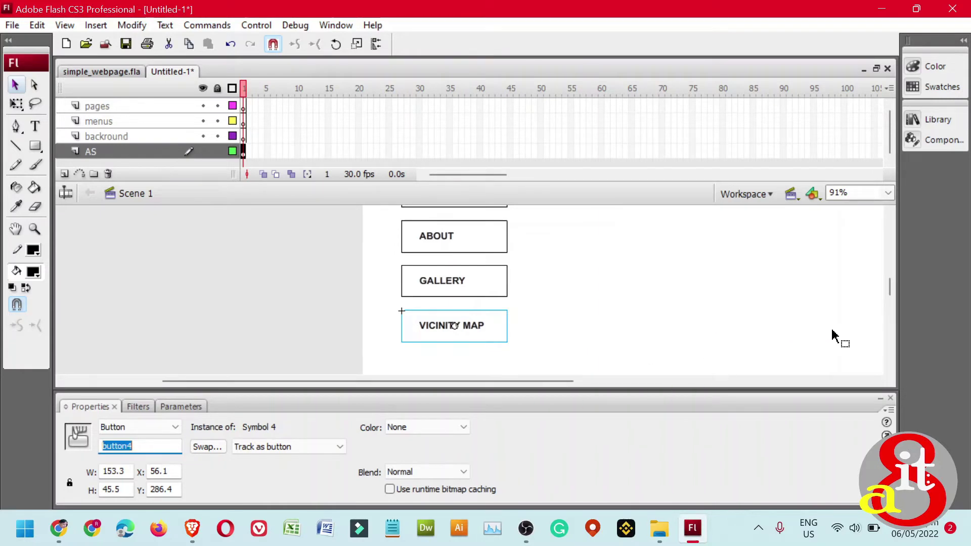
- Move the HOME, ABOUT, GALLERY and VICINITY MAP buttons together to X 20.3, Y 15.2 near the stage's upper-left corner
left_click_drag(893, 295, 893, 290)
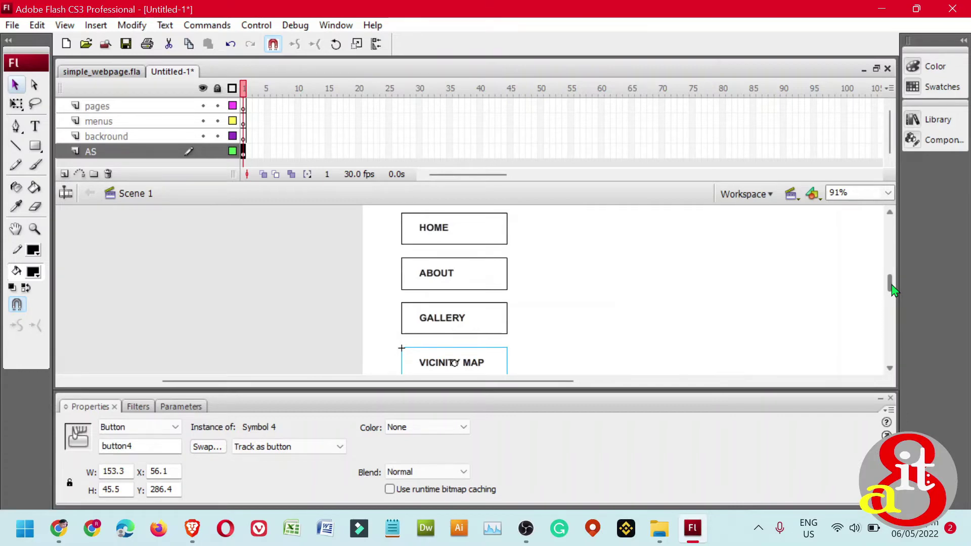
left_click(888, 199)
left_click(875, 207)
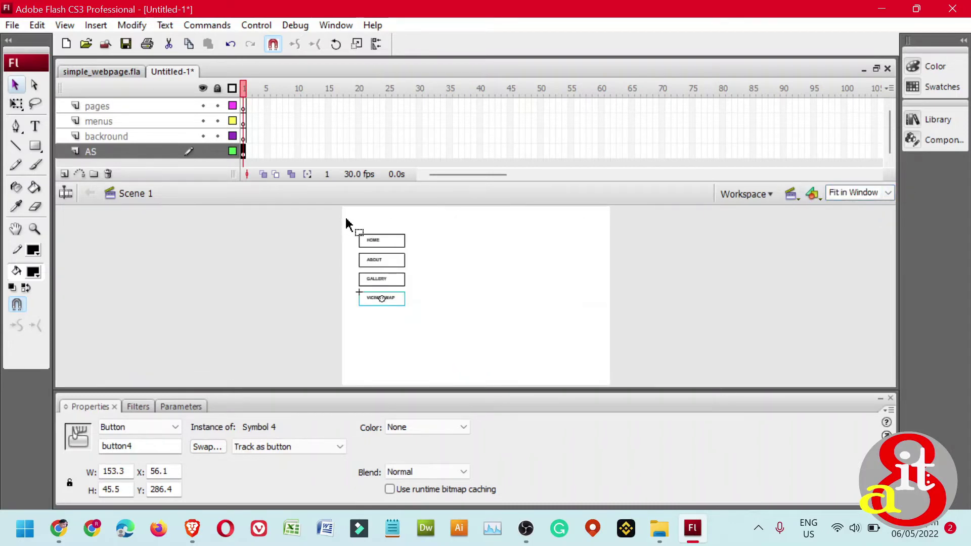
left_click_drag(346, 222, 433, 335)
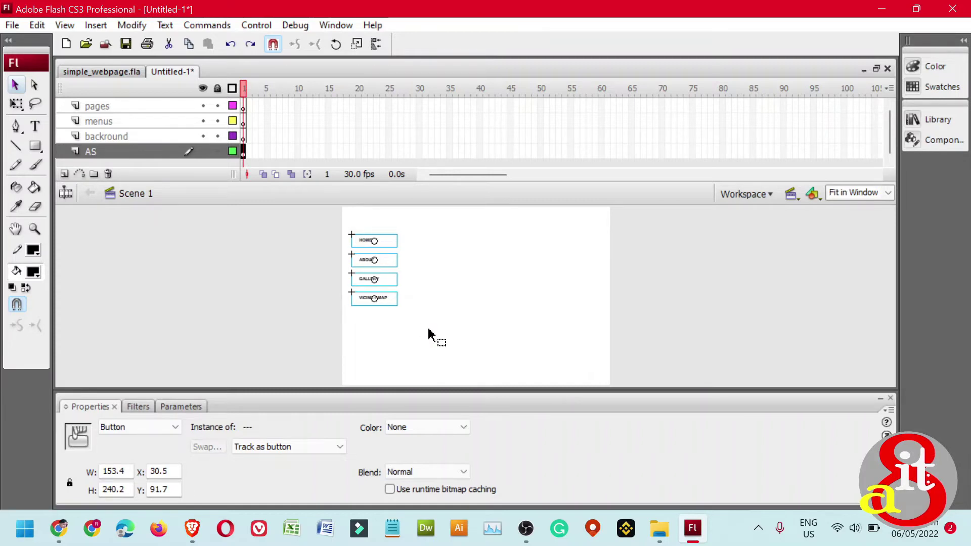
key("ctrl+z")
key("Left")
key("Left")
key("Left")
key("Left")
key("Left")
key("Left")
key("Left")
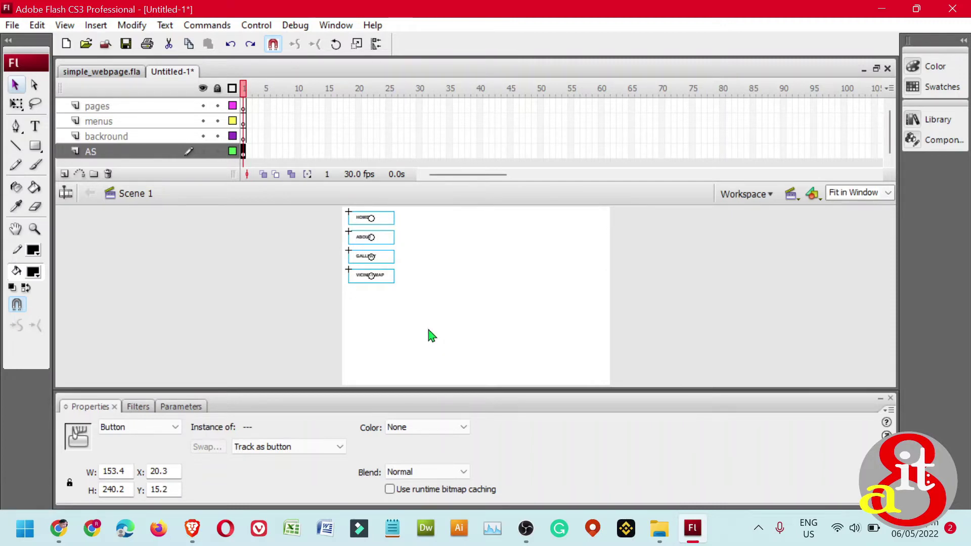
left_click(448, 322)
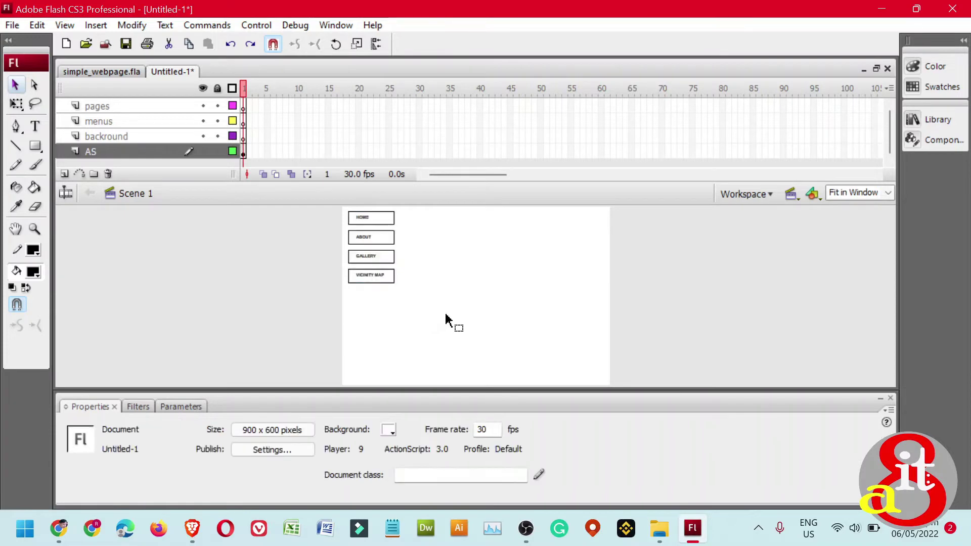
- Move the four buttons from the AS layer to the menus layer, pasting them at the same position on the stage
mouse_move(529, 538)
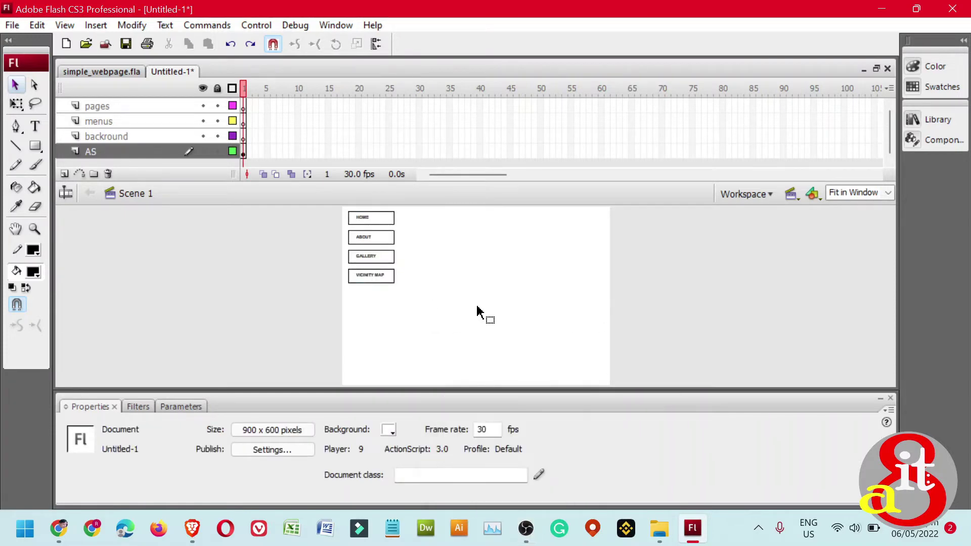
left_click_drag(337, 299, 438, 212)
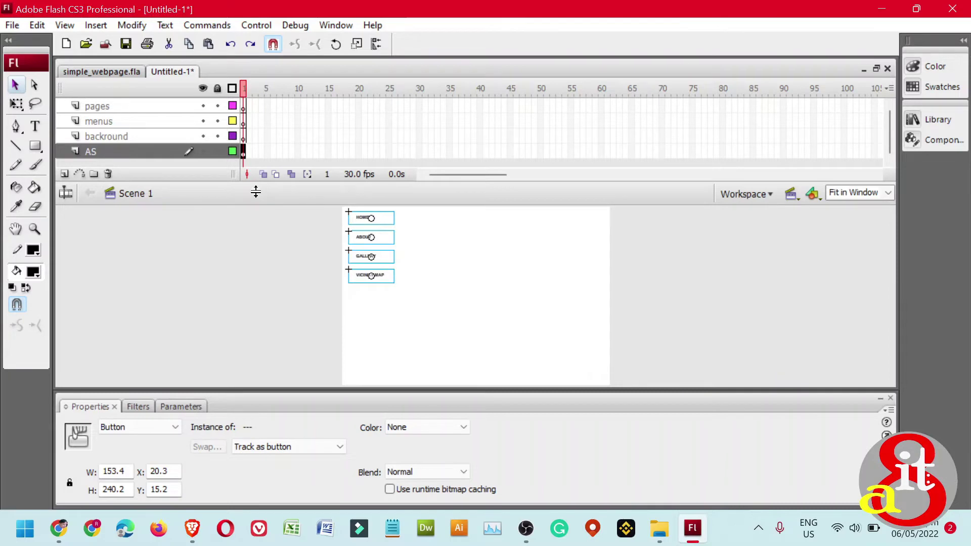
key("Delete")
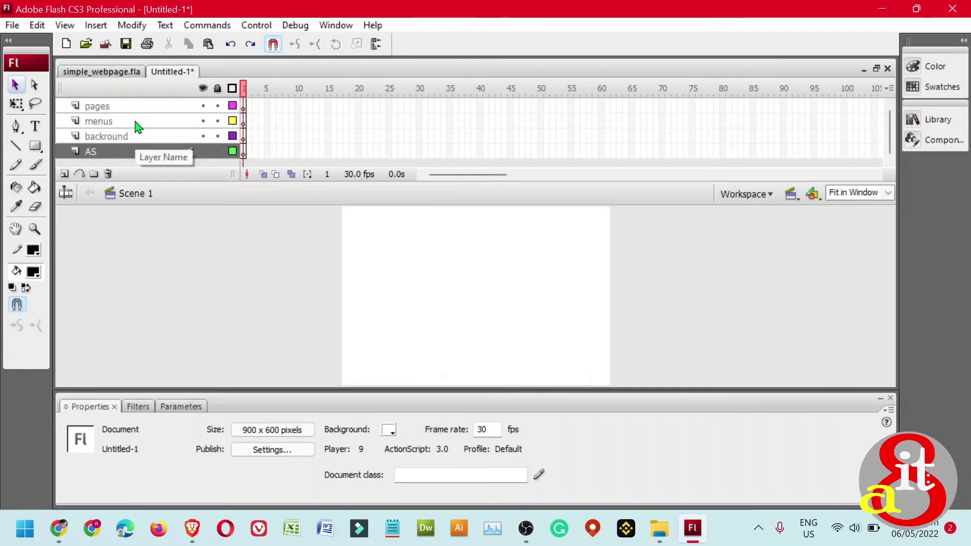
left_click(137, 127)
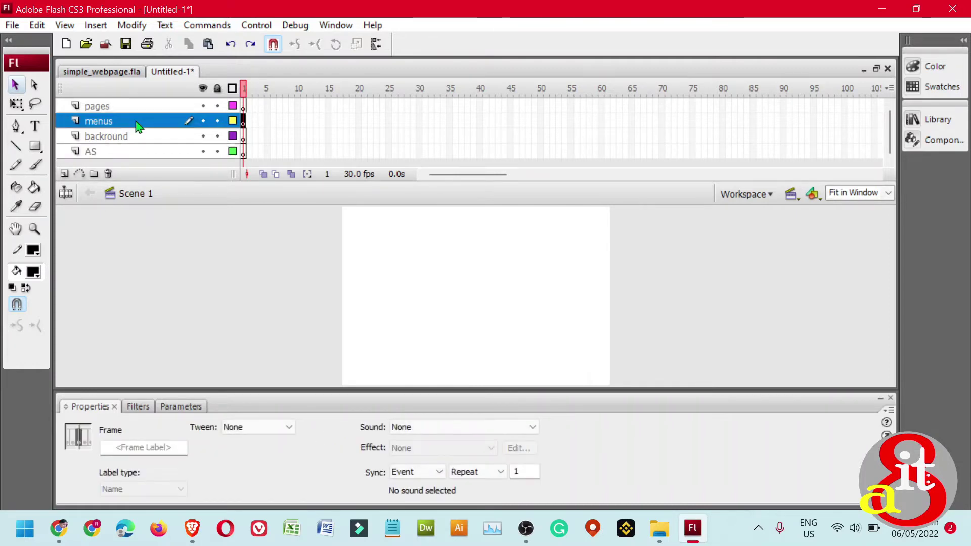
left_click(455, 288)
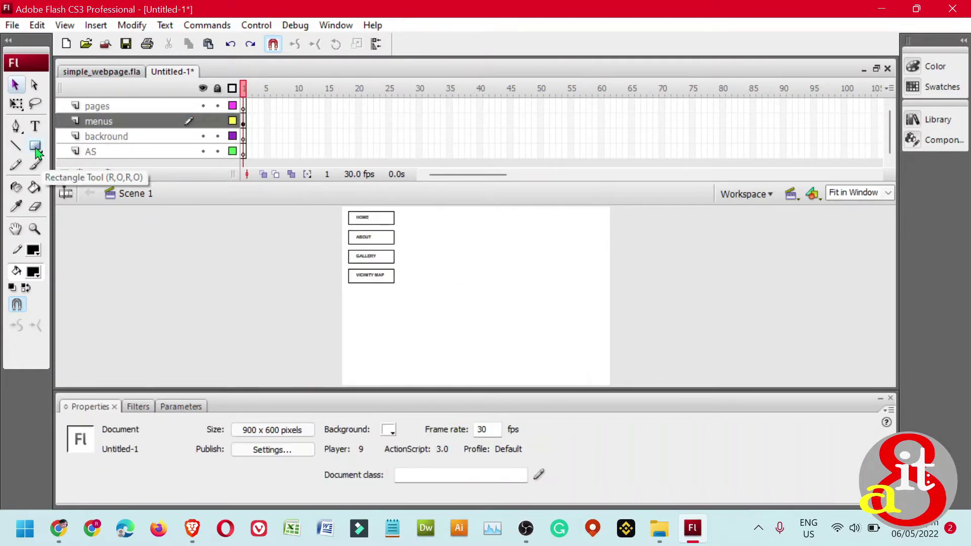
- Lock the menus layer and draw a rectangle about 678 by 574 pixels beside the buttons on the pages layer
left_click(37, 150)
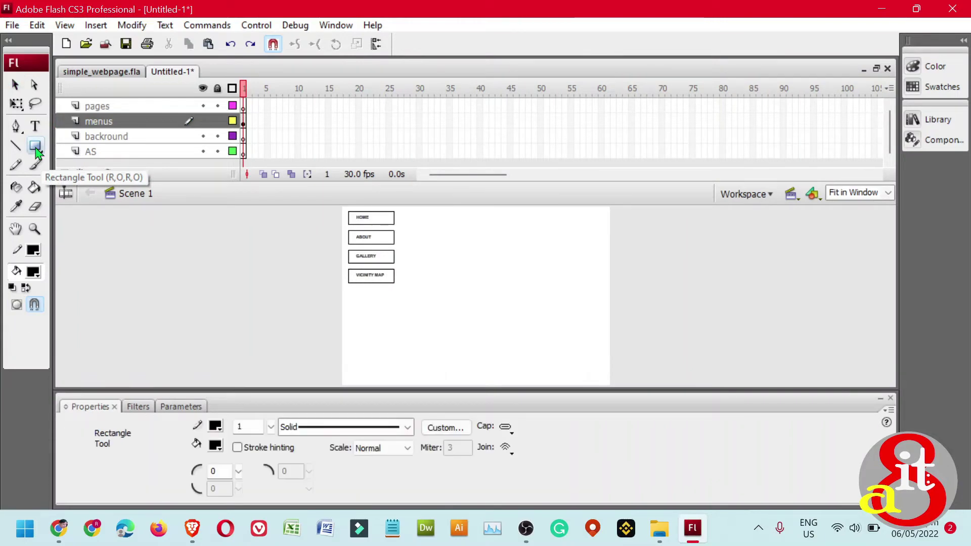
left_click(219, 122)
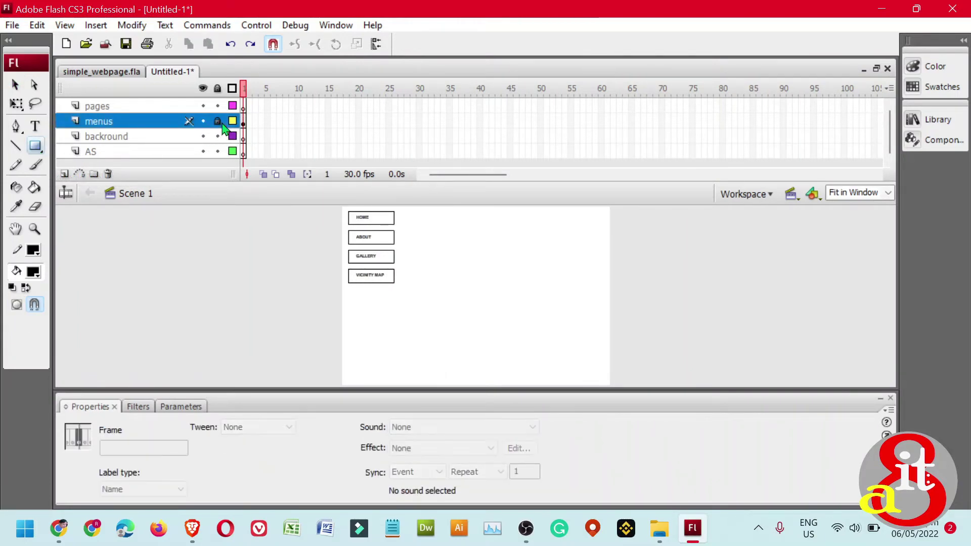
left_click(150, 109)
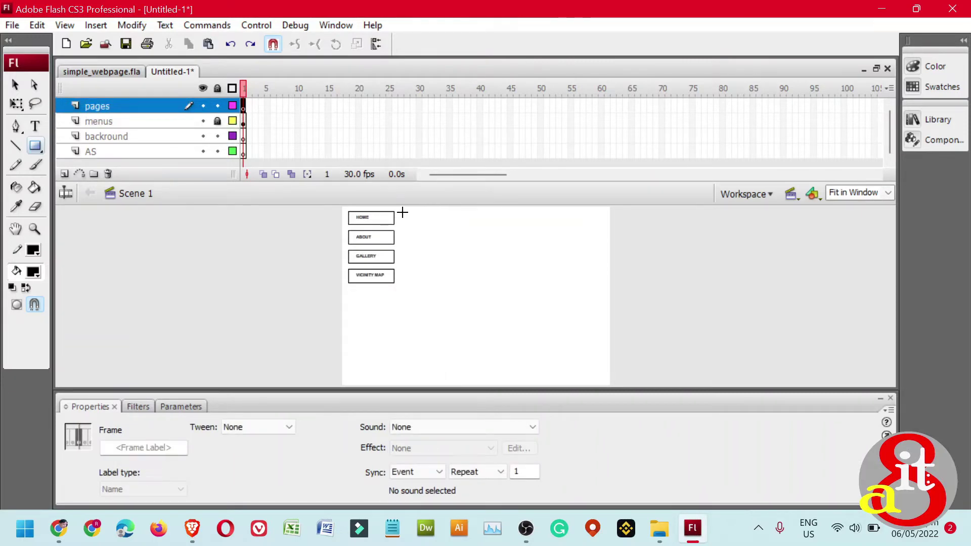
mouse_move(402, 211)
left_mouse_down()
mouse_move(567, 374)
mouse_move(604, 383)
left_mouse_up()
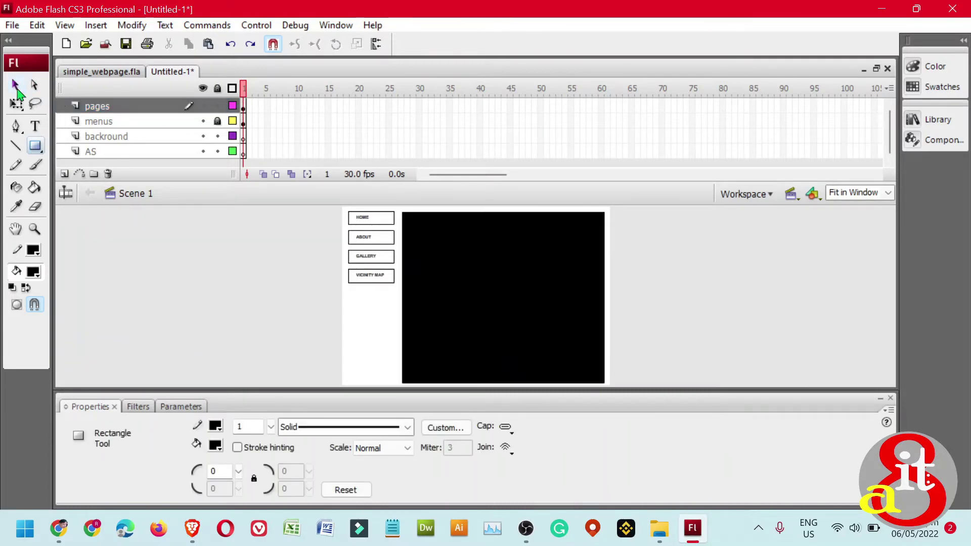
- Change the fill of the large rectangle on the pages layer to light gray
left_click(16, 87)
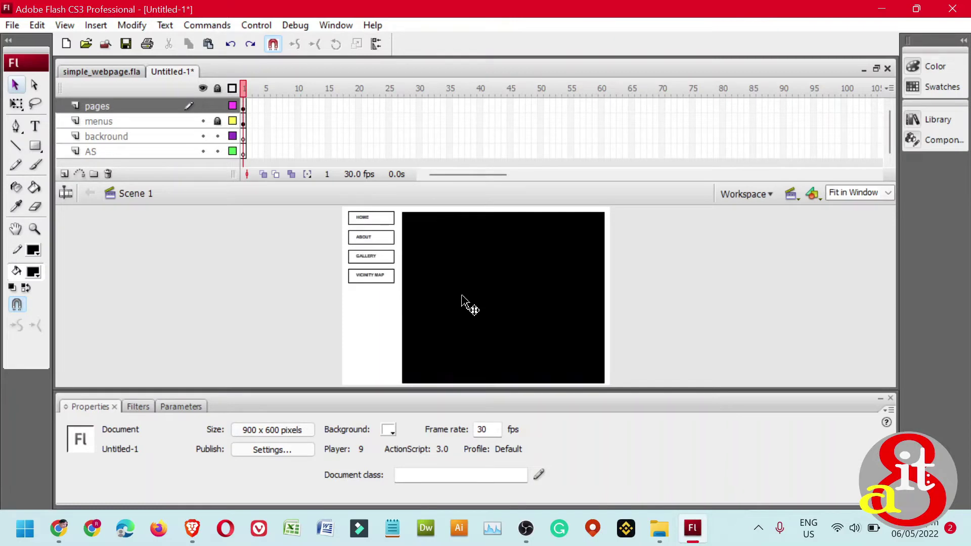
left_click(461, 299)
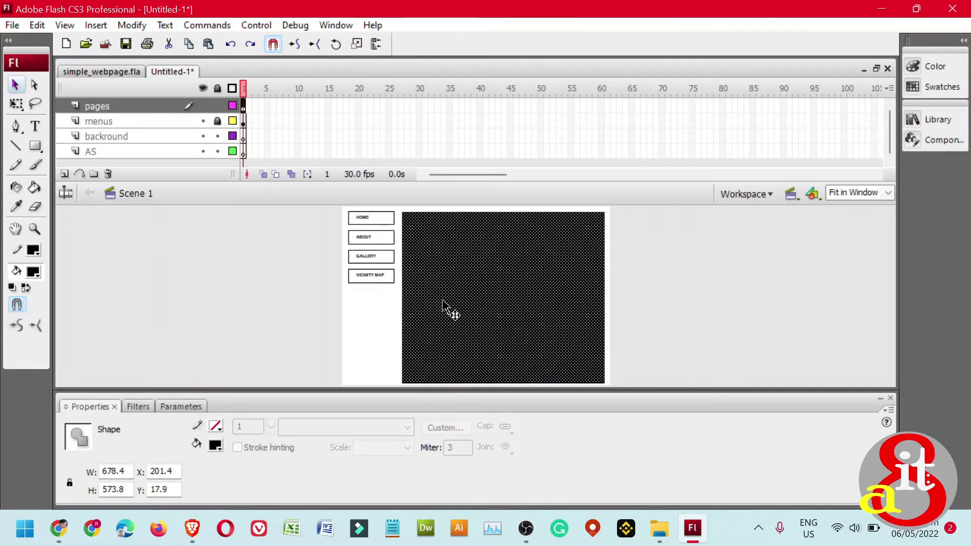
left_click(35, 275)
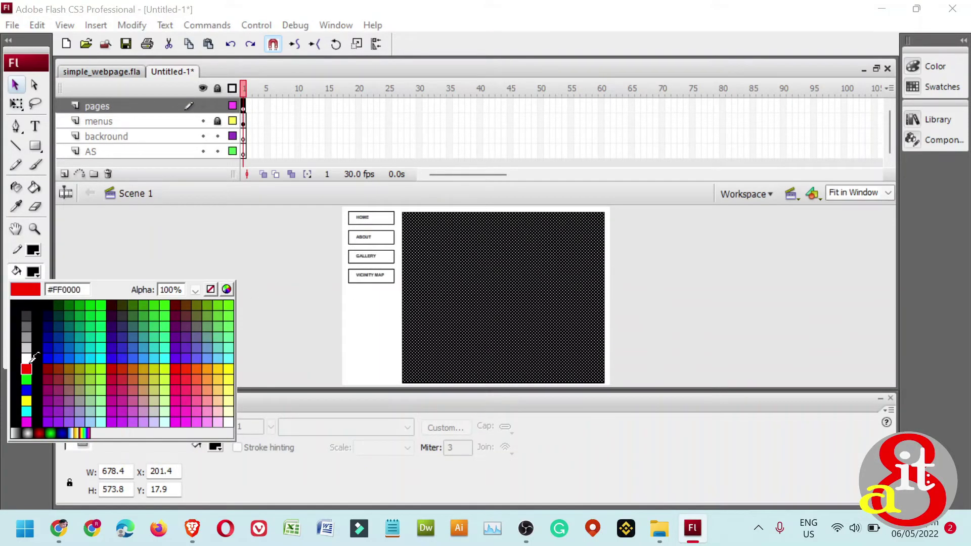
left_click(27, 336)
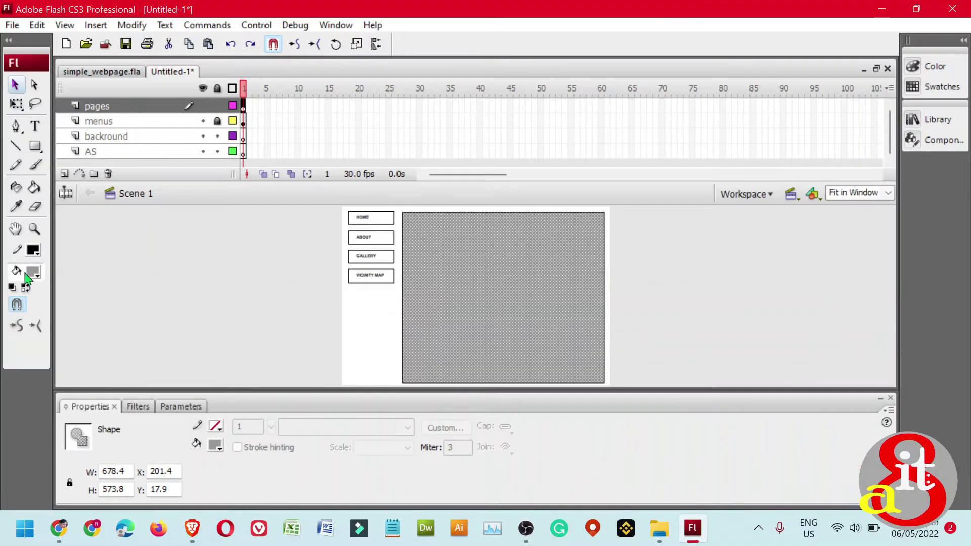
left_click(35, 273)
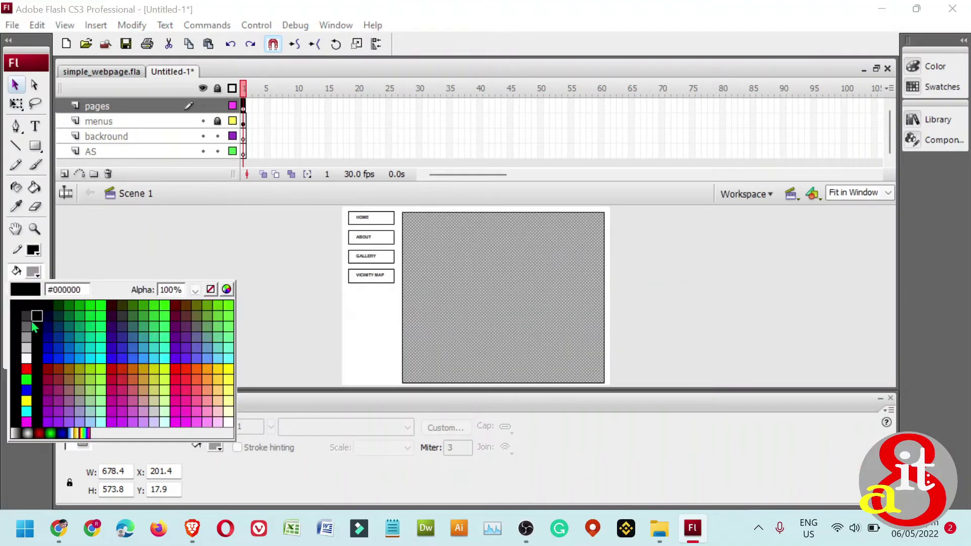
left_click(26, 349)
left_click(195, 319)
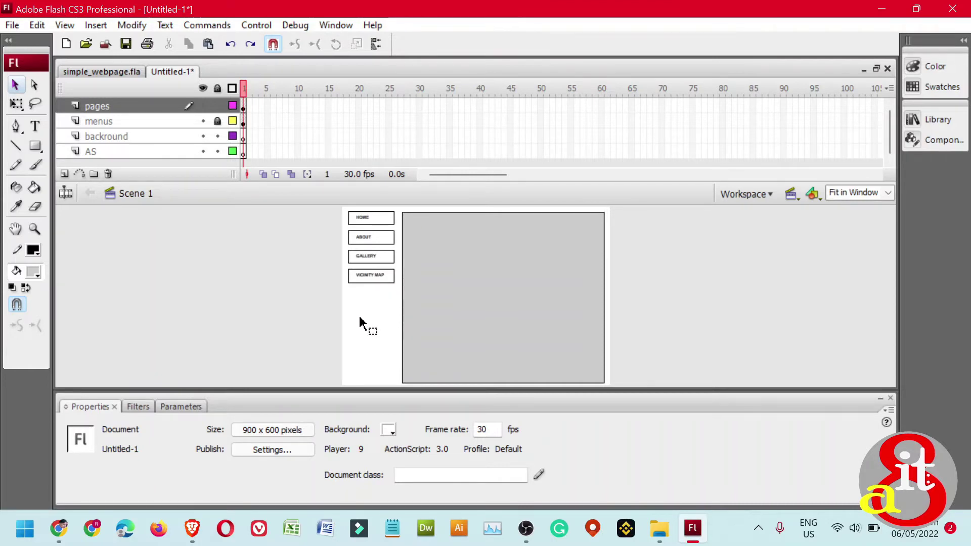
- Lock the backround layer and copy frame 1 of both the pages and menus layers
left_click(119, 143)
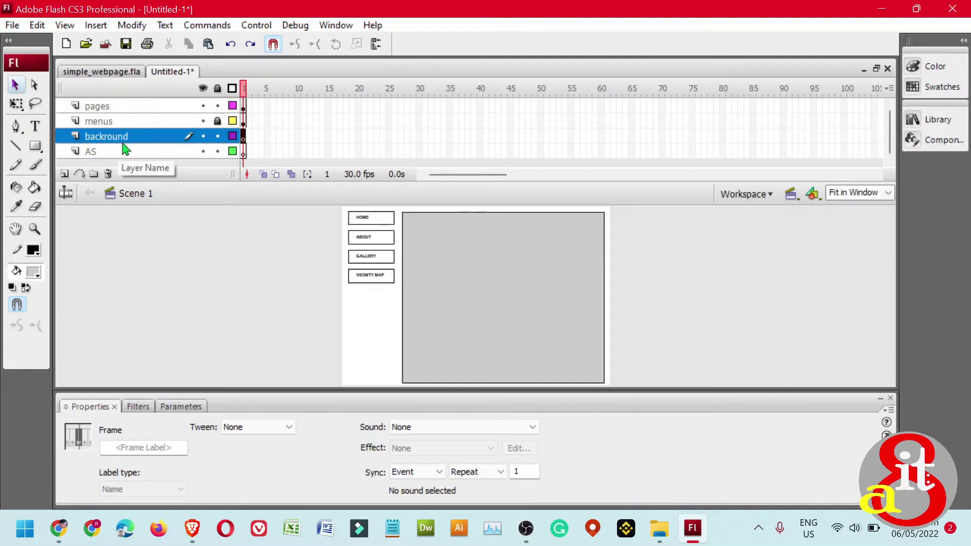
left_click(218, 136)
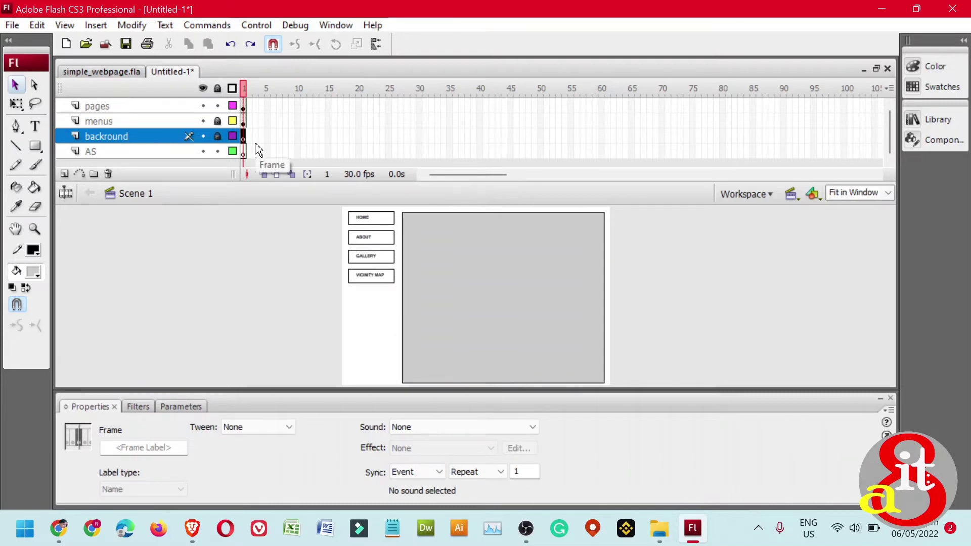
left_click(244, 106)
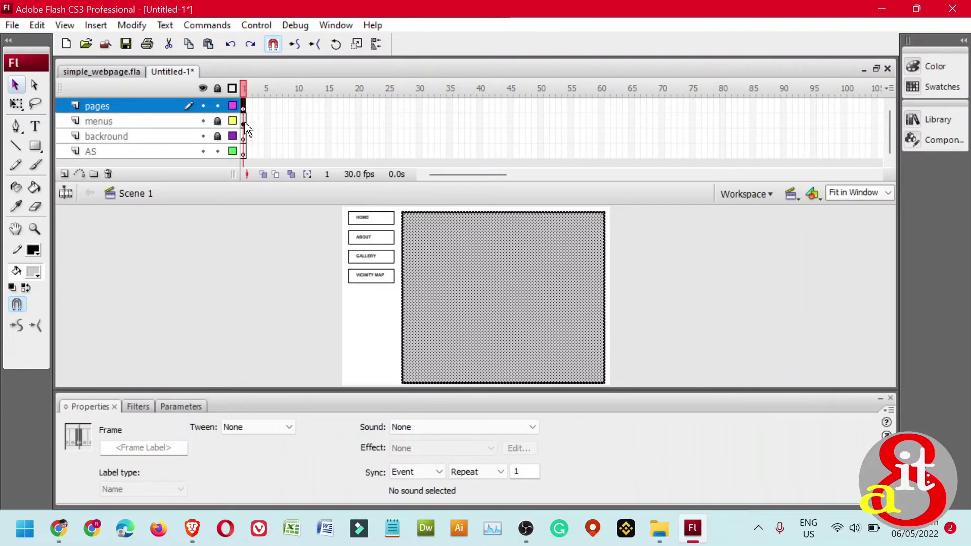
left_click(244, 121)
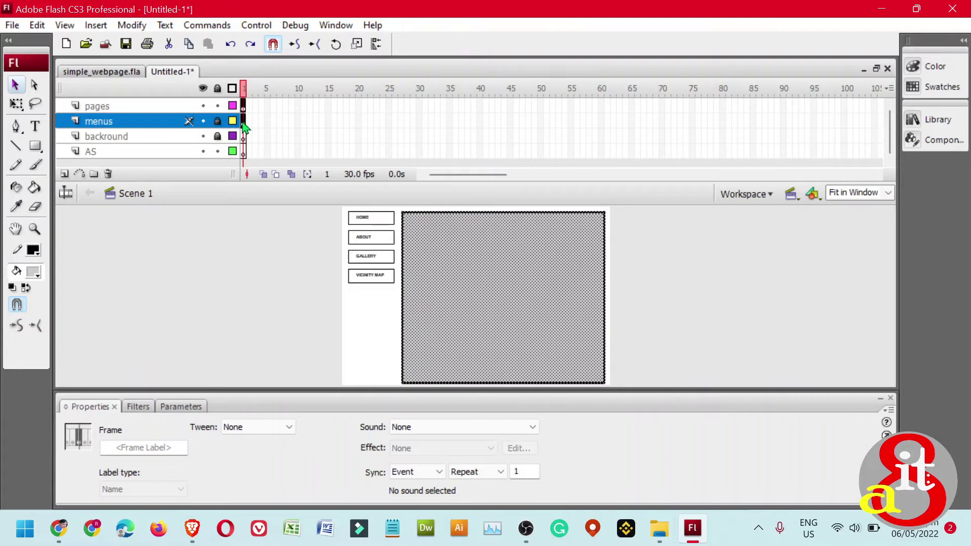
right_click(243, 123)
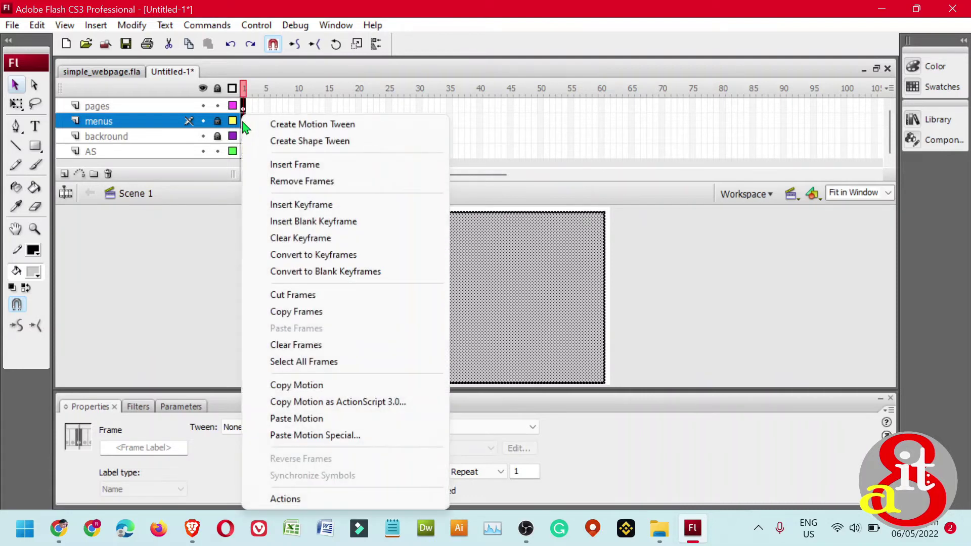
left_click(313, 311)
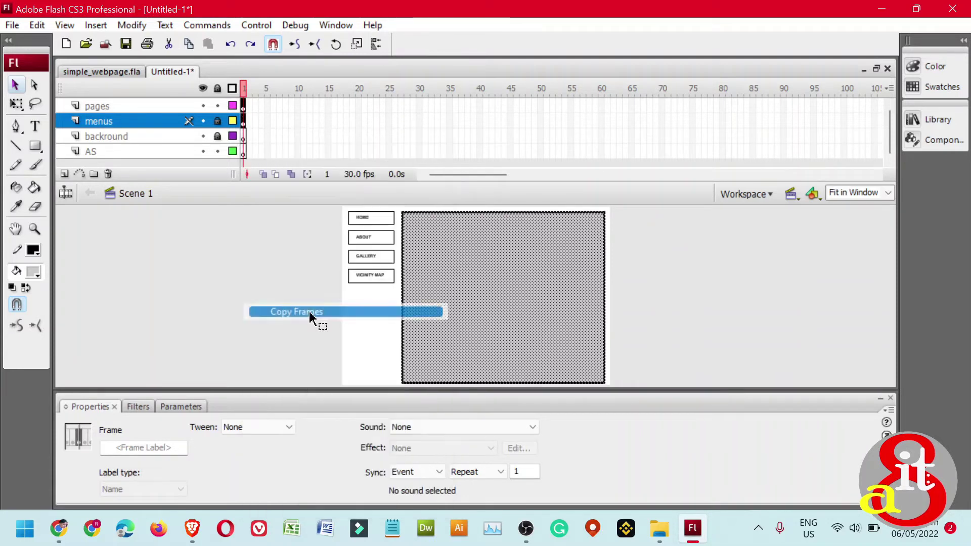
- Paste the copied frames into frame 2 of the pages and menus layers
left_click(250, 106)
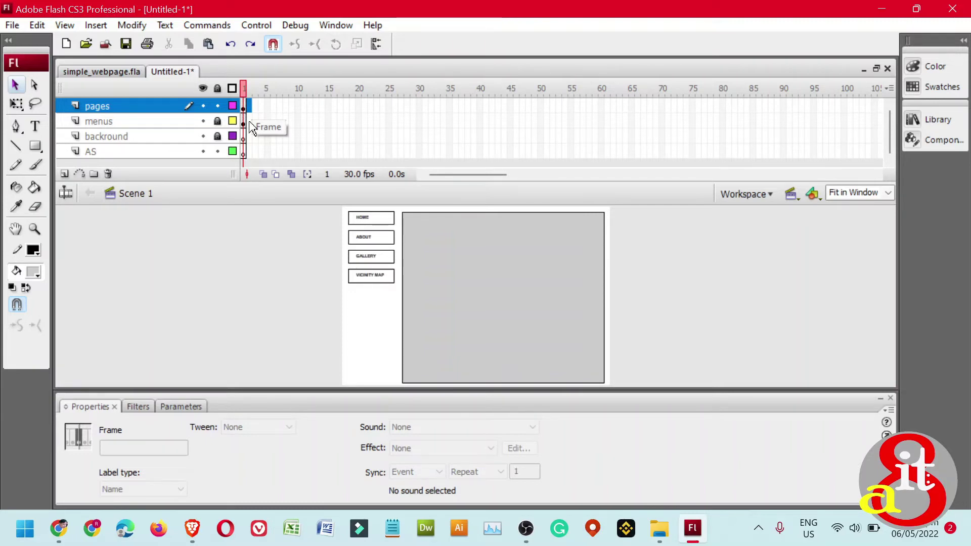
left_click(251, 127)
right_click(251, 128)
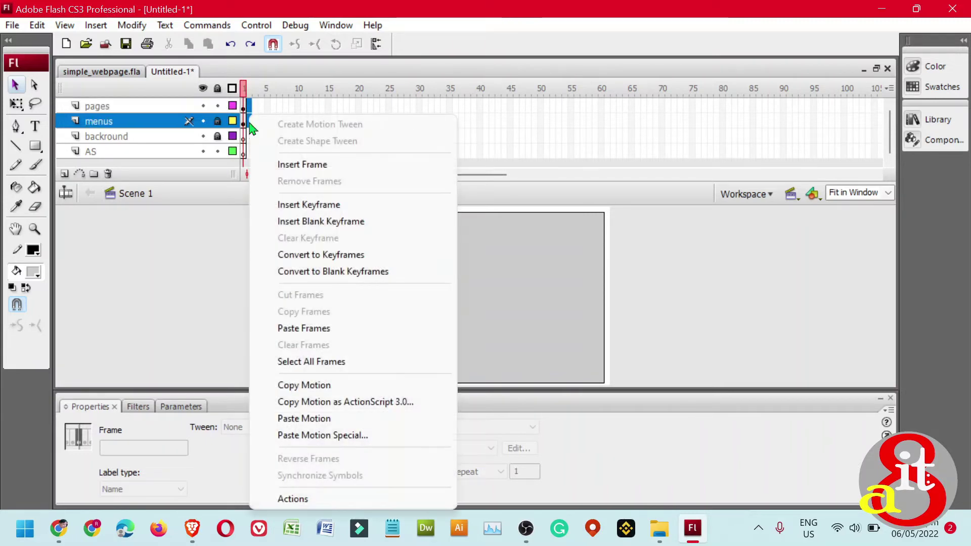
left_click(318, 328)
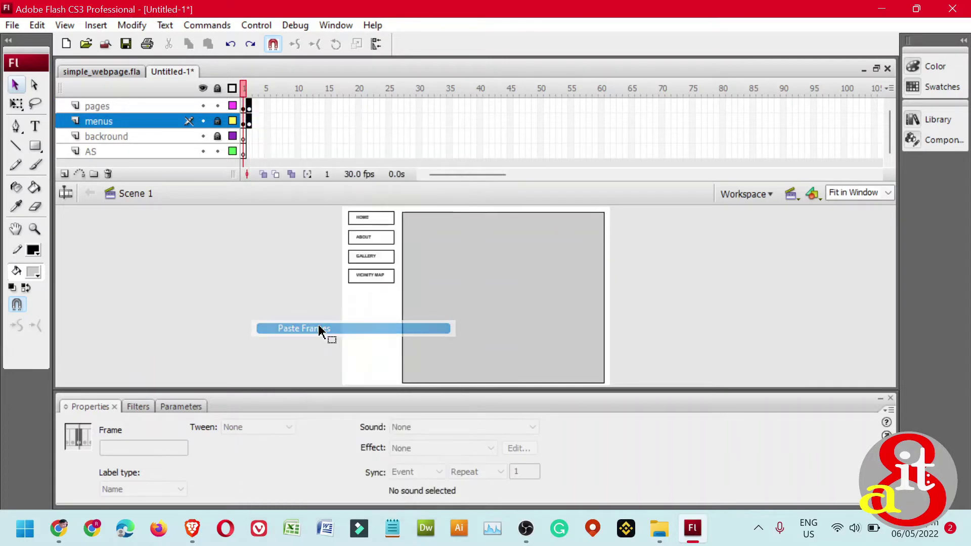
- Paste the copied frames into frame 3 of the pages and menus layers
left_click(252, 123)
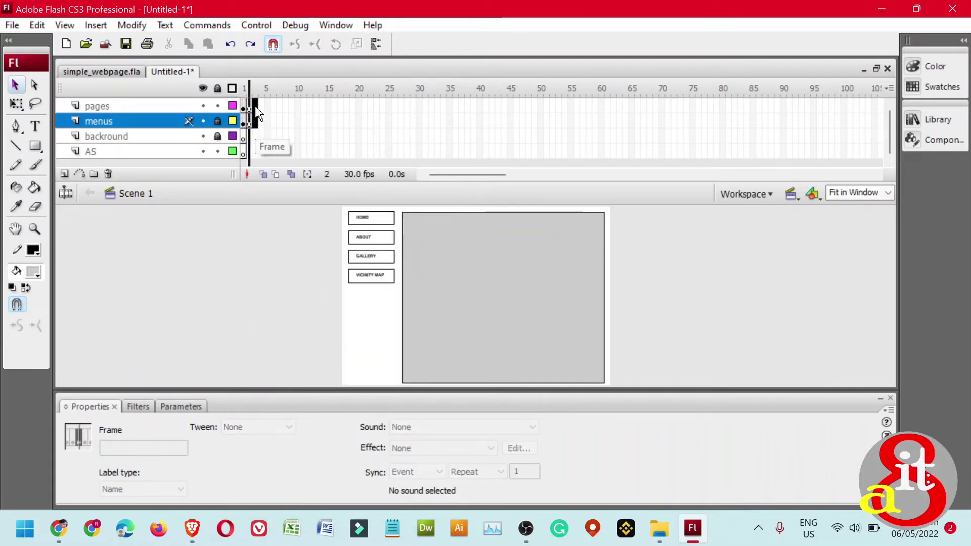
left_click(257, 107)
right_click(257, 111)
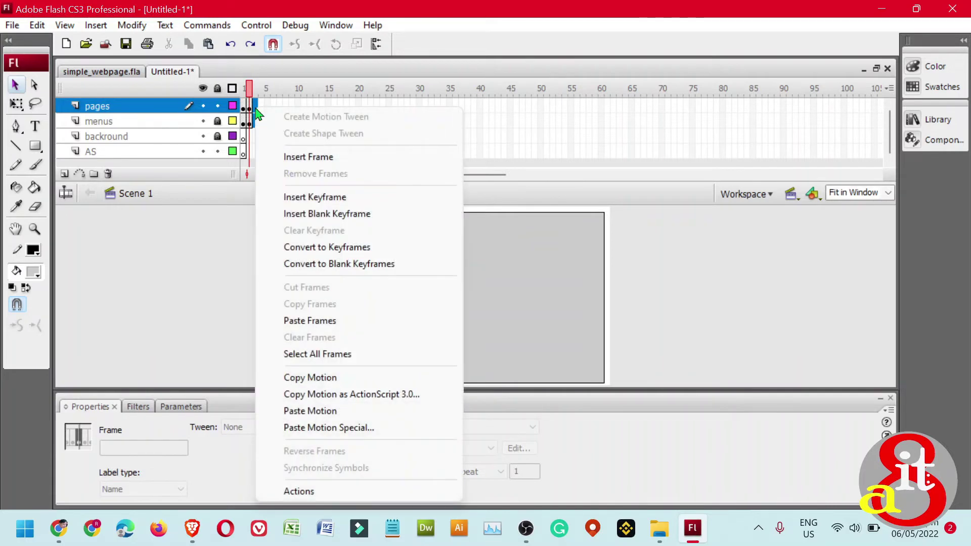
left_click(319, 322)
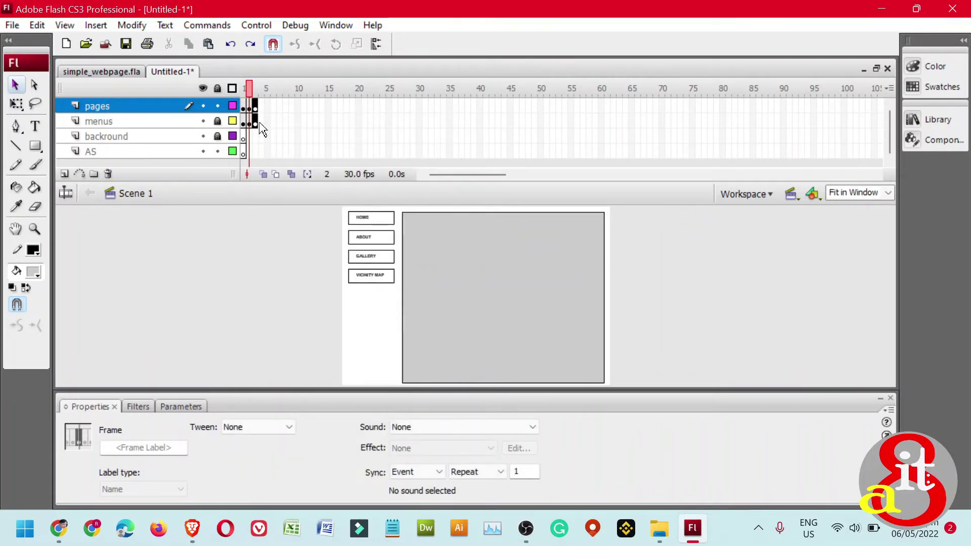
- Paste the copied frames into frame 4 of the pages and menus layers
left_click(255, 122)
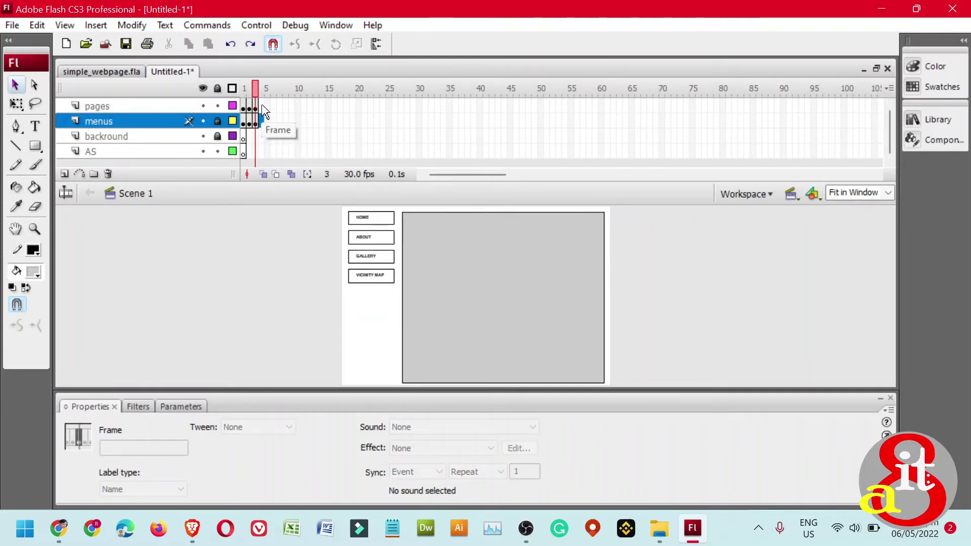
left_click(262, 106)
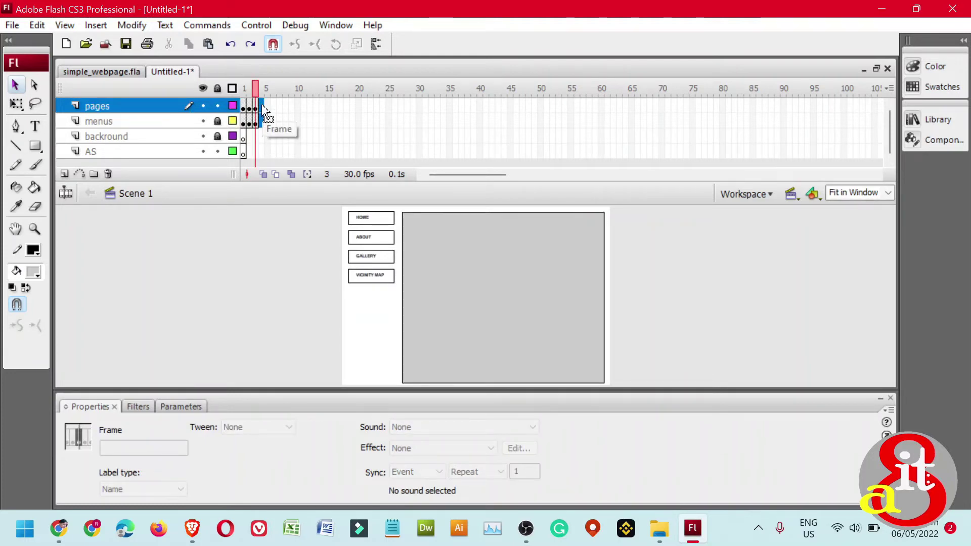
right_click(263, 107)
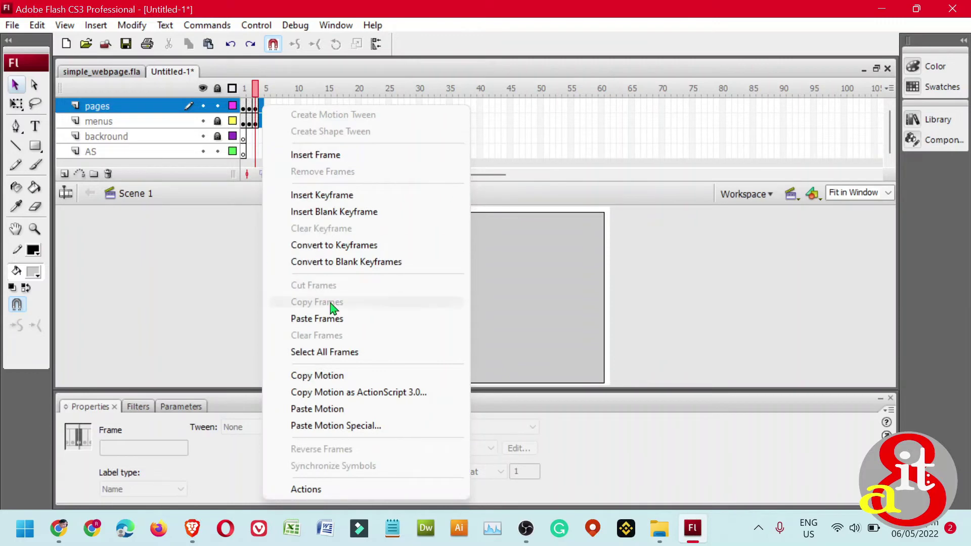
left_click(334, 319)
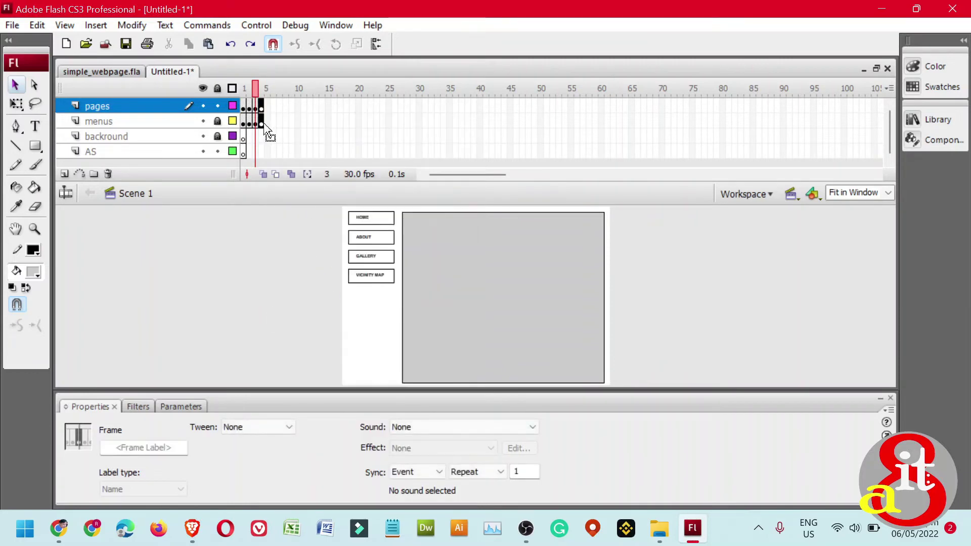
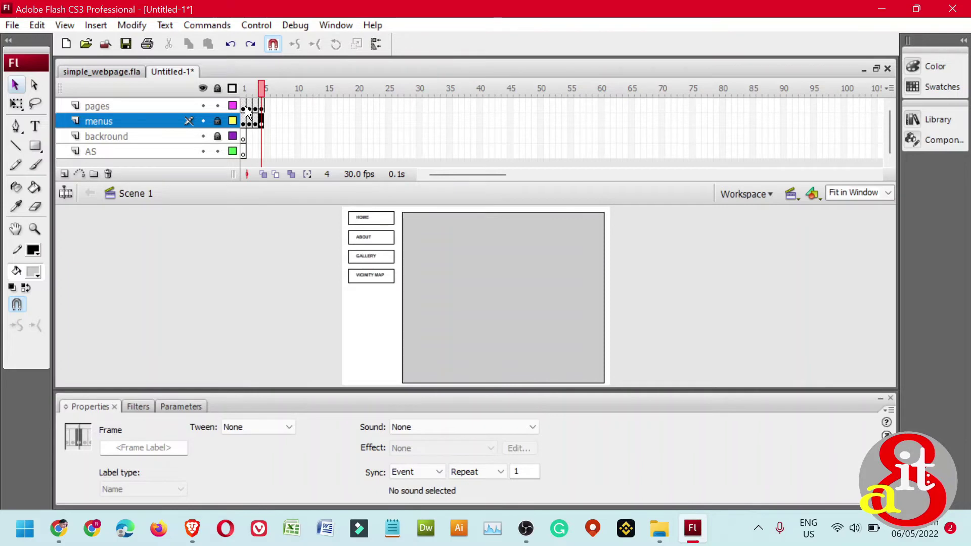
left_click(243, 106)
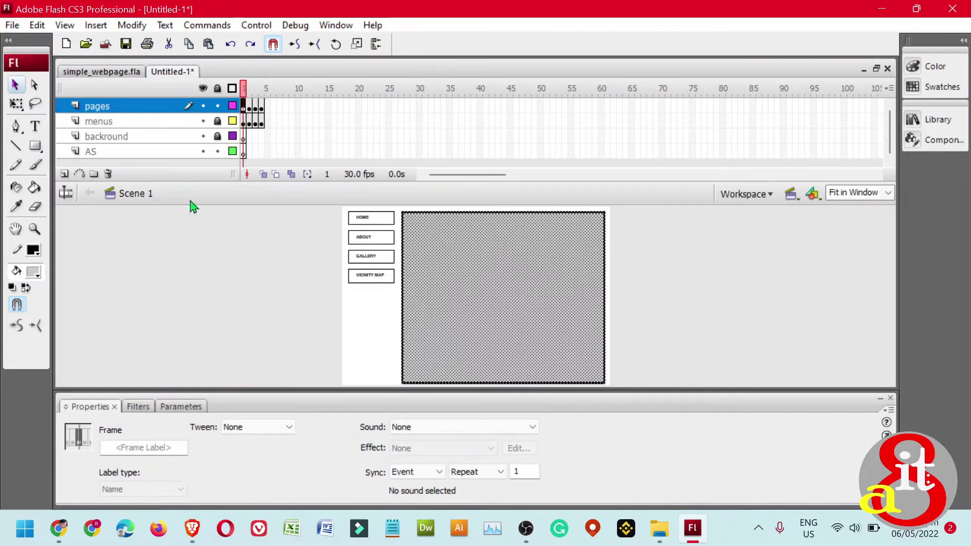
left_click(157, 446)
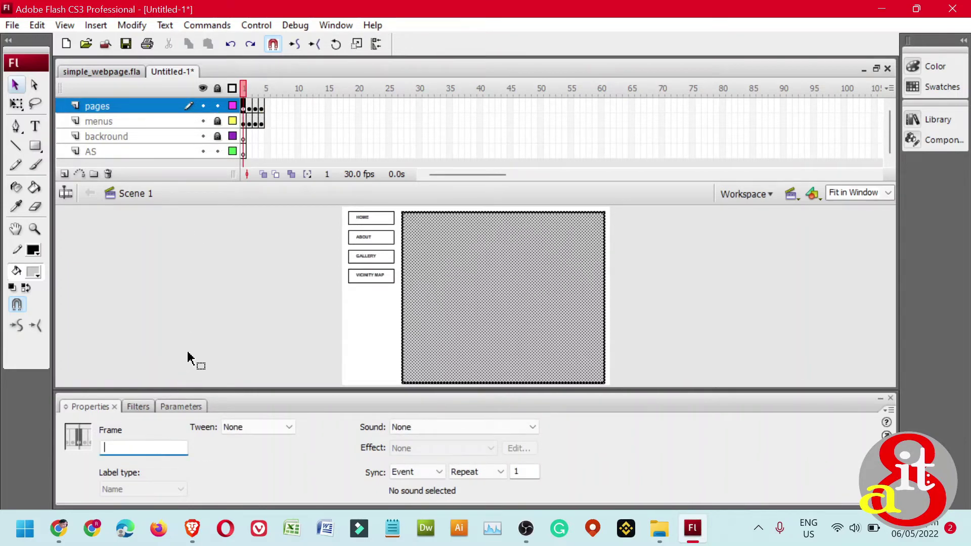
left_click(219, 262)
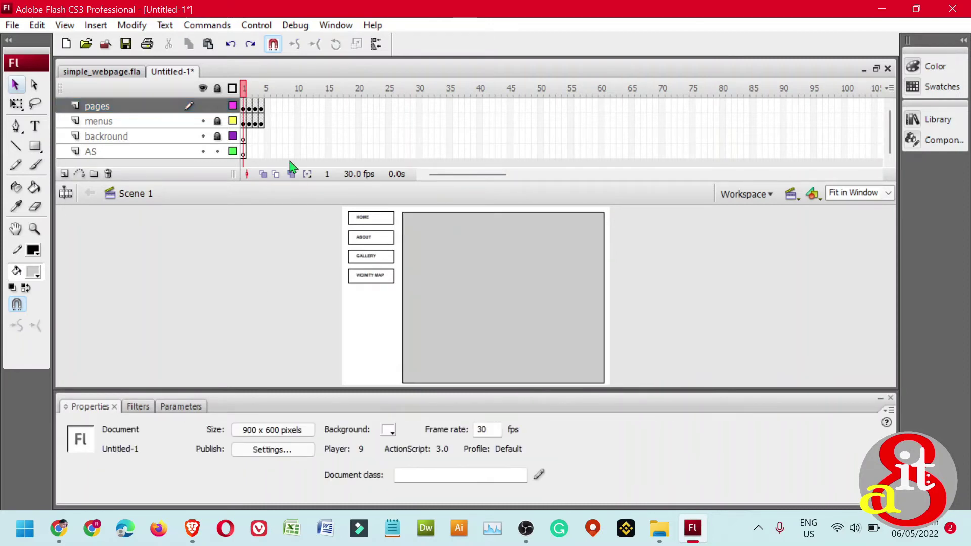
- Label frame 1 of the pages layer as page1
left_click(246, 107)
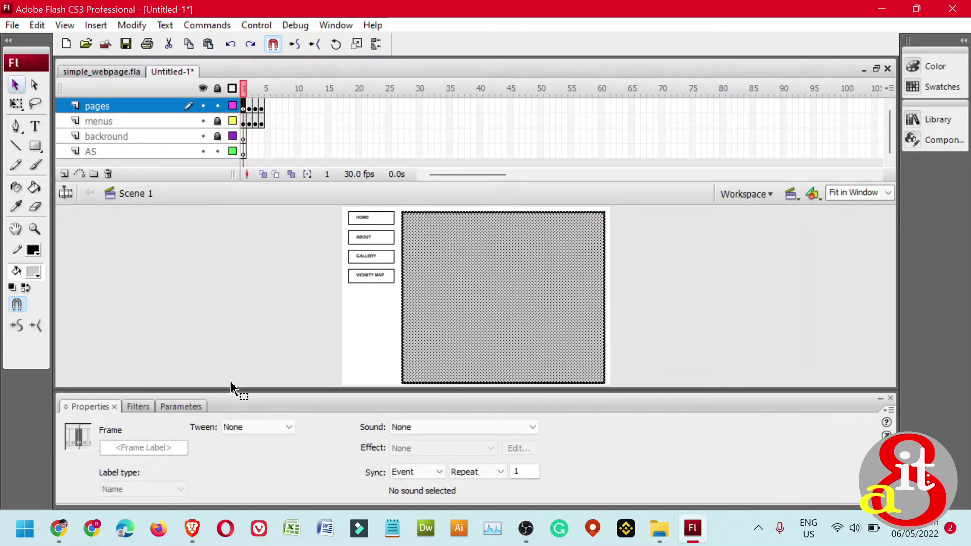
left_click(163, 447)
type("page1")
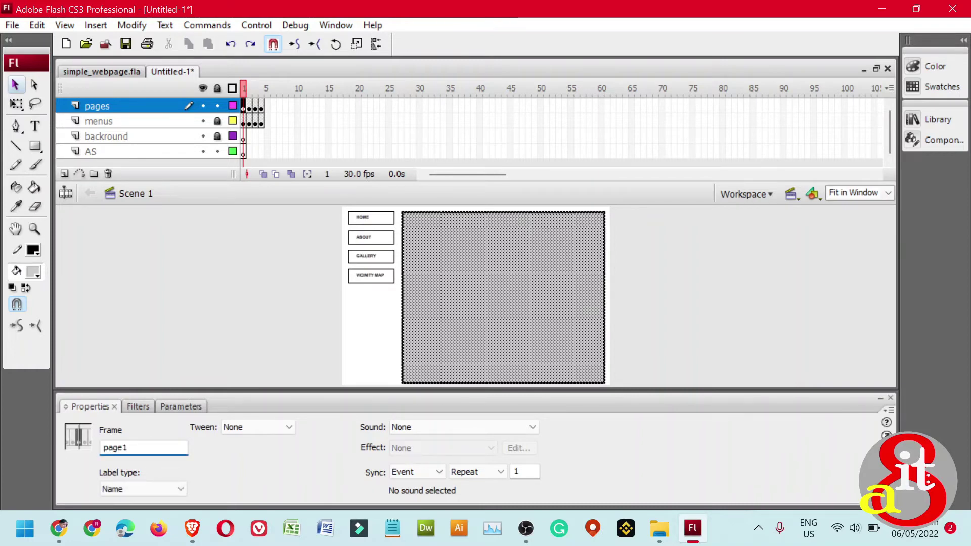
double_click(168, 449)
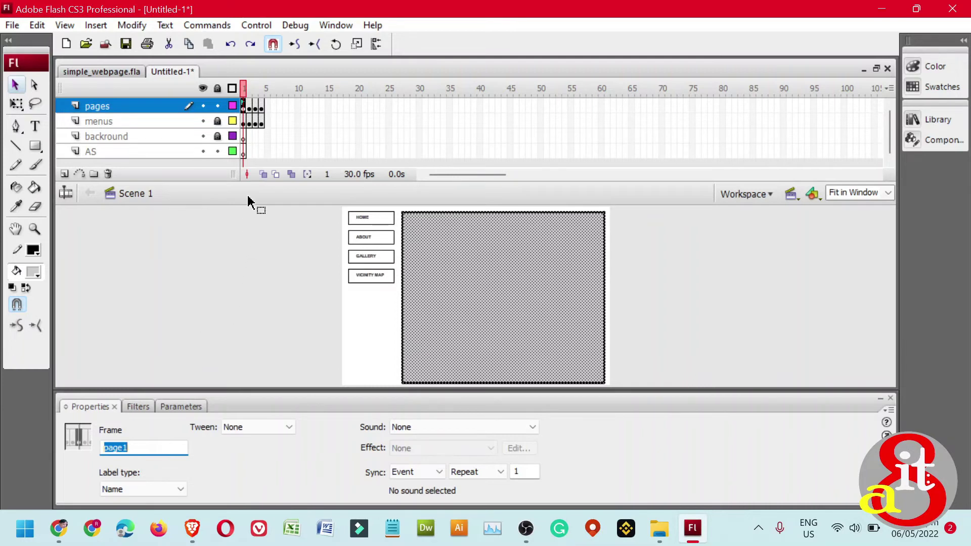
- Label frame 2 of the pages layer as page2
left_click(249, 108)
left_click(164, 449)
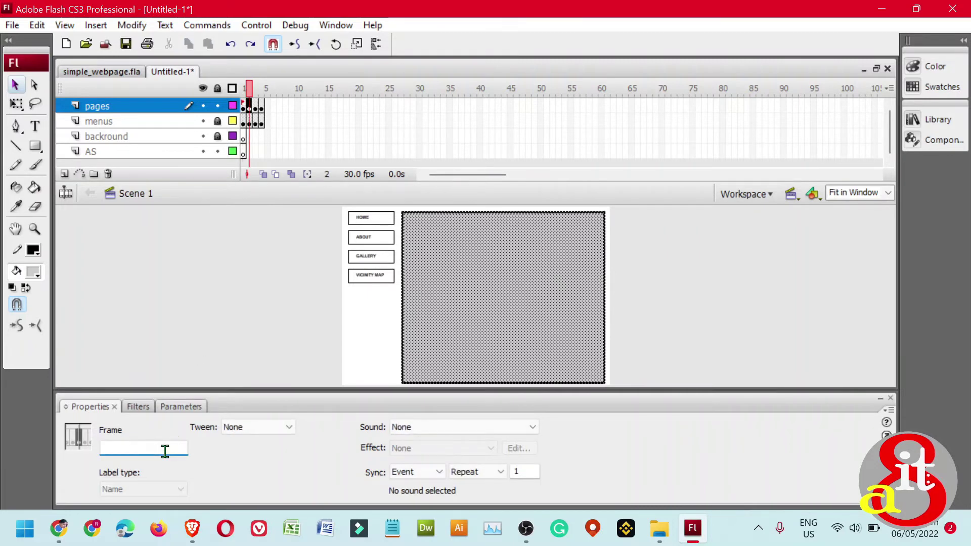
type("page2")
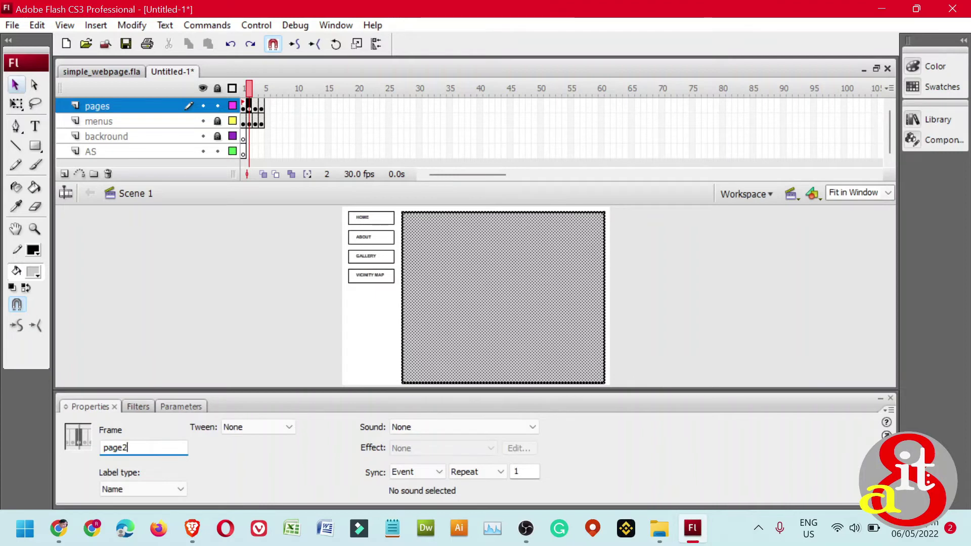
key("Return")
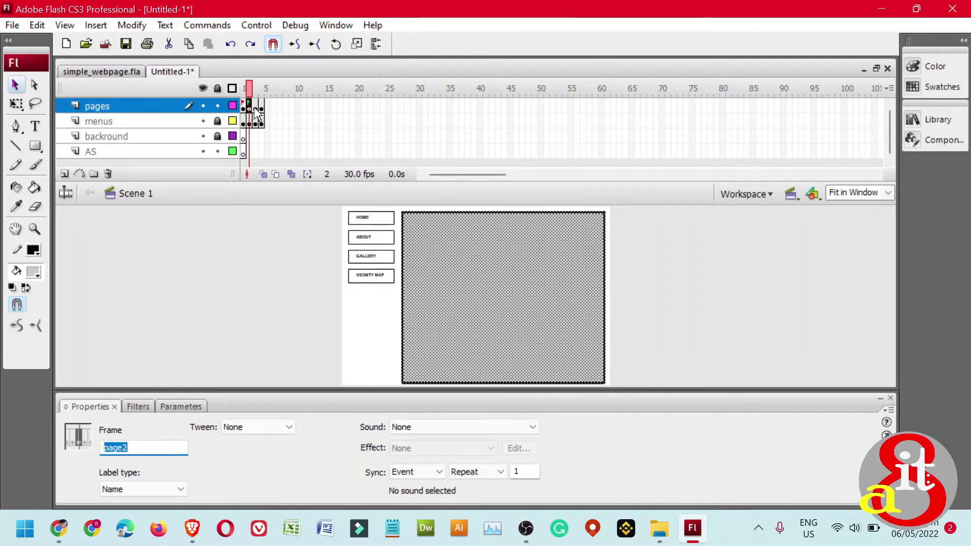
- Label frame 3 of the pages layer as page3
left_click(255, 107)
left_click(172, 448)
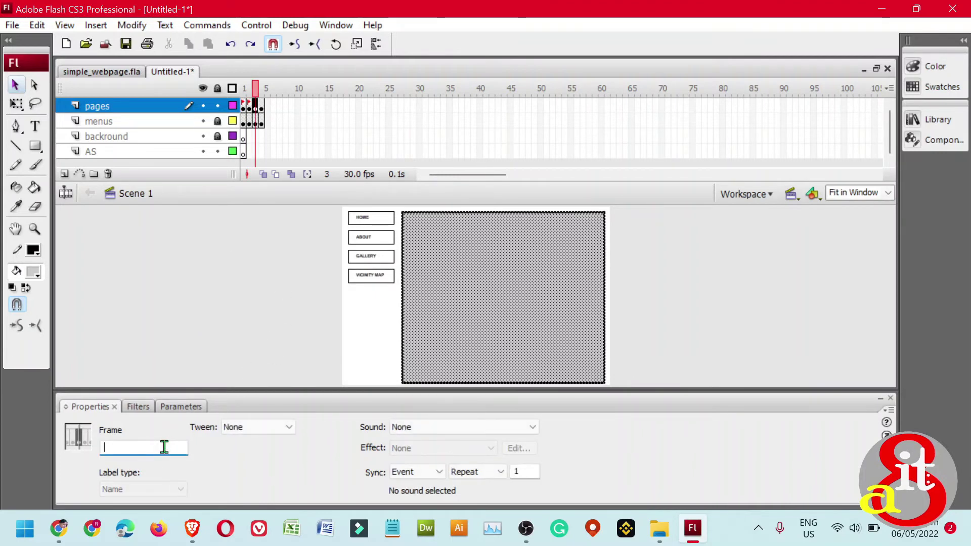
type("page")
double_click(167, 451)
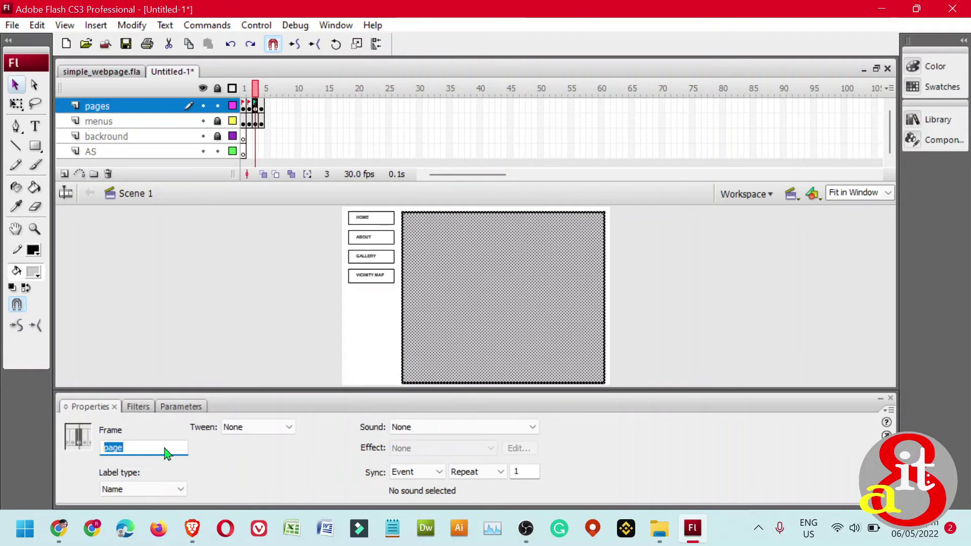
left_click(164, 448)
type("3")
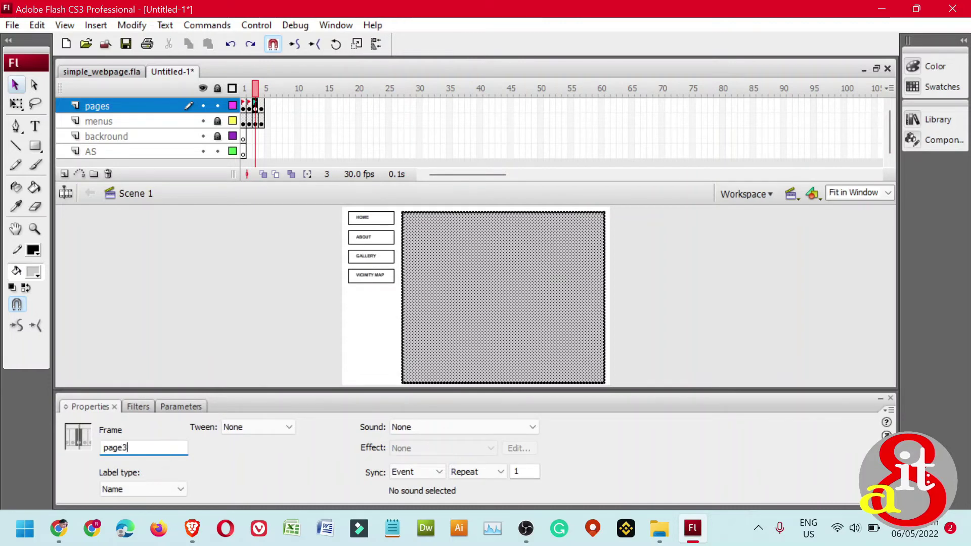
key("Return")
- Label frame 4 of the pages layer as page4 and deselect the frame
left_click(261, 106)
left_click(159, 448)
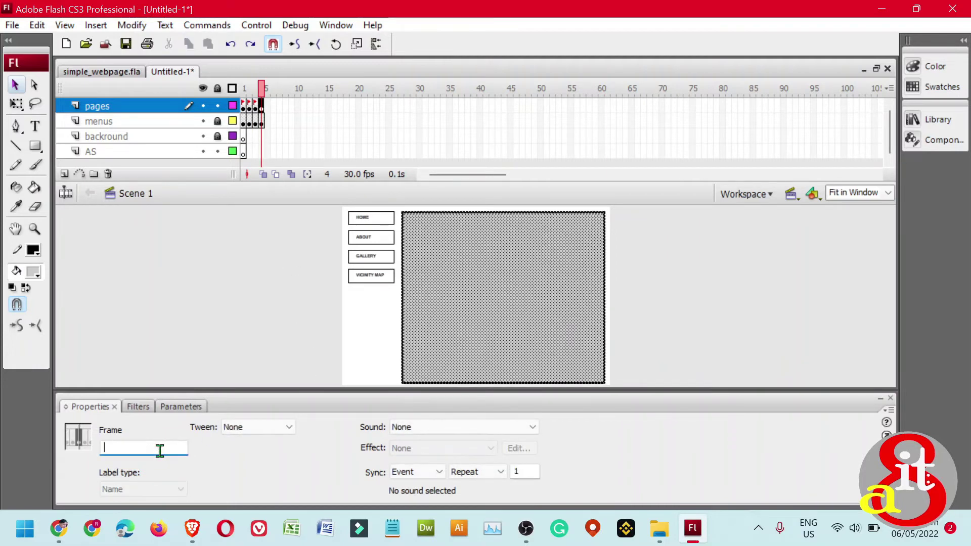
type("page4")
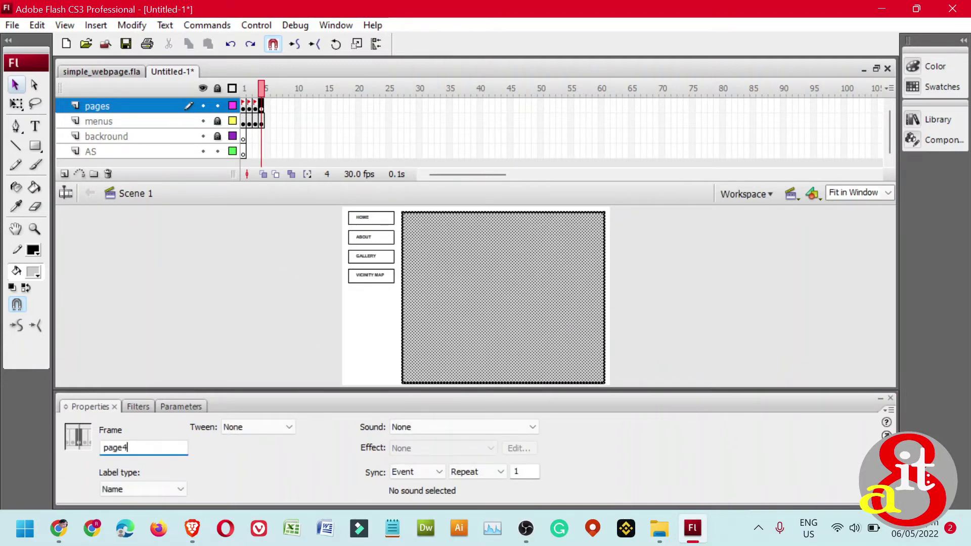
key("Return")
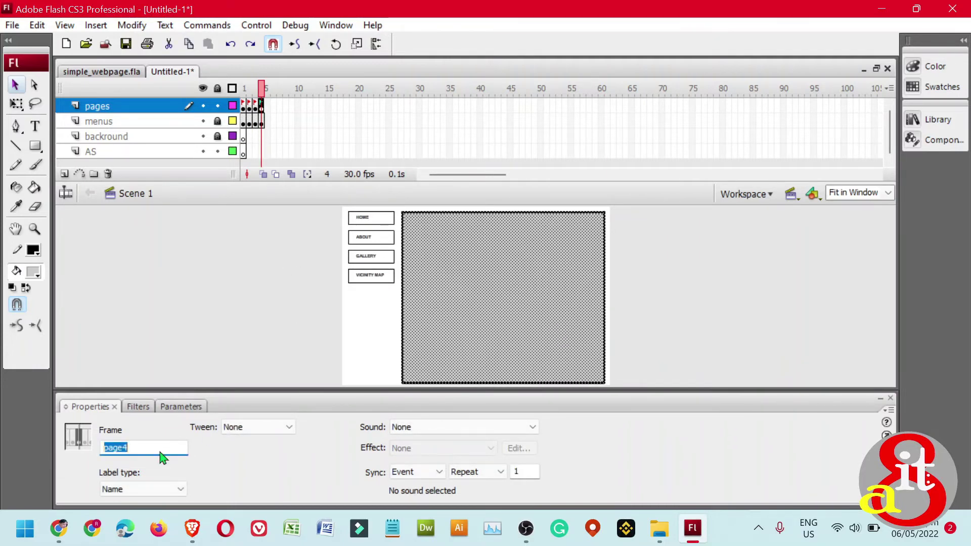
left_click(282, 240)
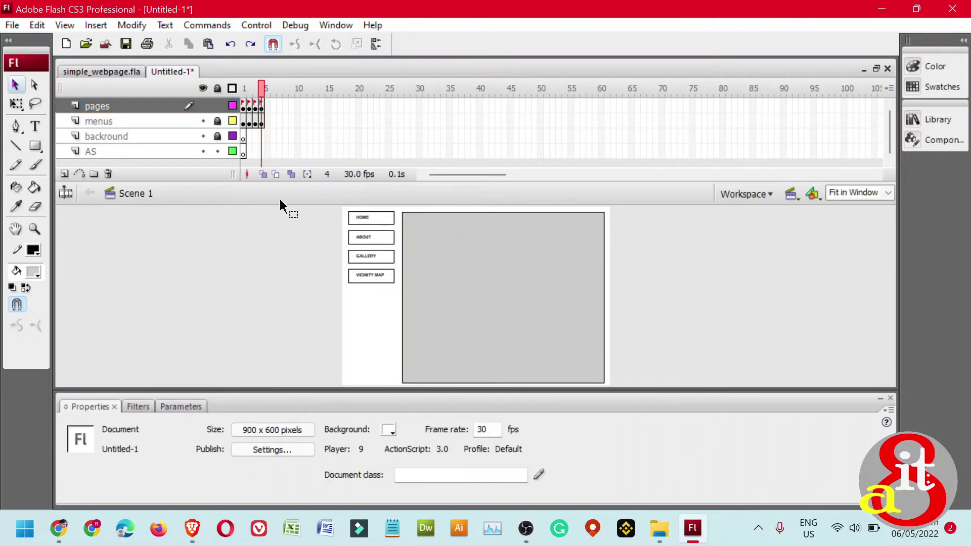
- Review the frame labels of frames 1 to 4 on the pages layer one by one
left_click(255, 106)
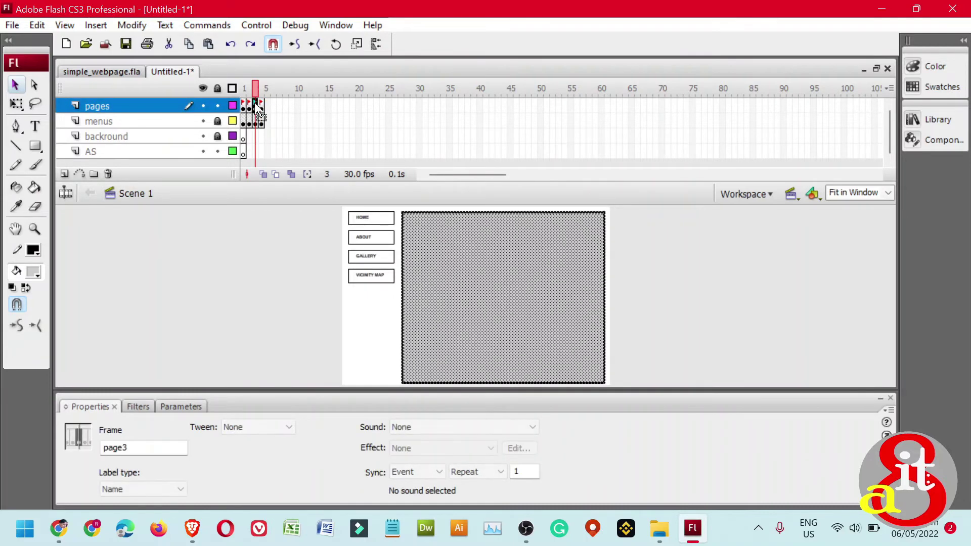
left_click(249, 106)
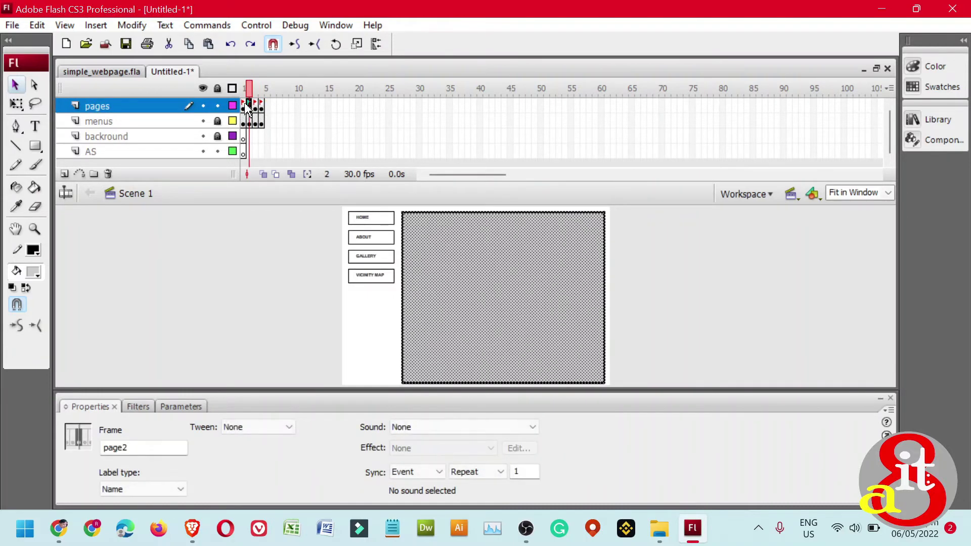
left_click(244, 106)
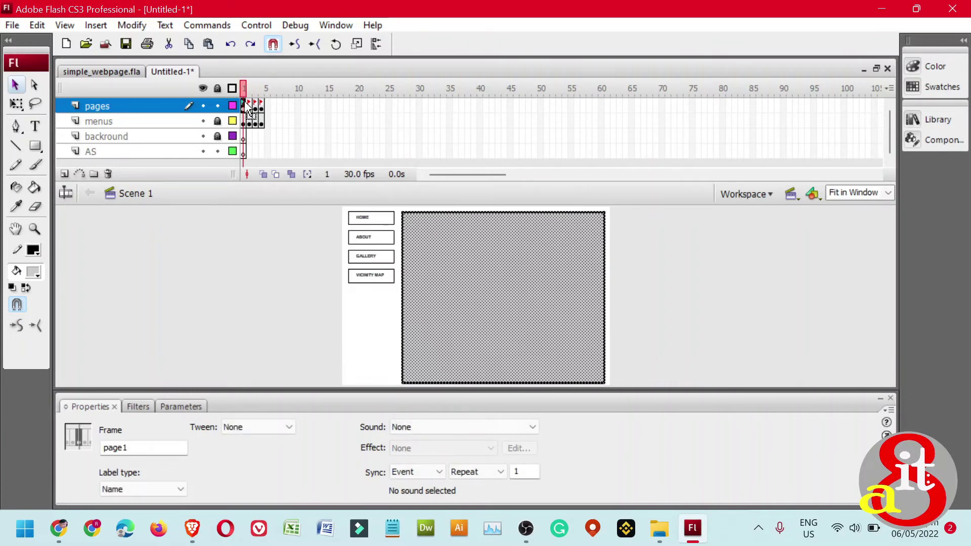
left_click(249, 106)
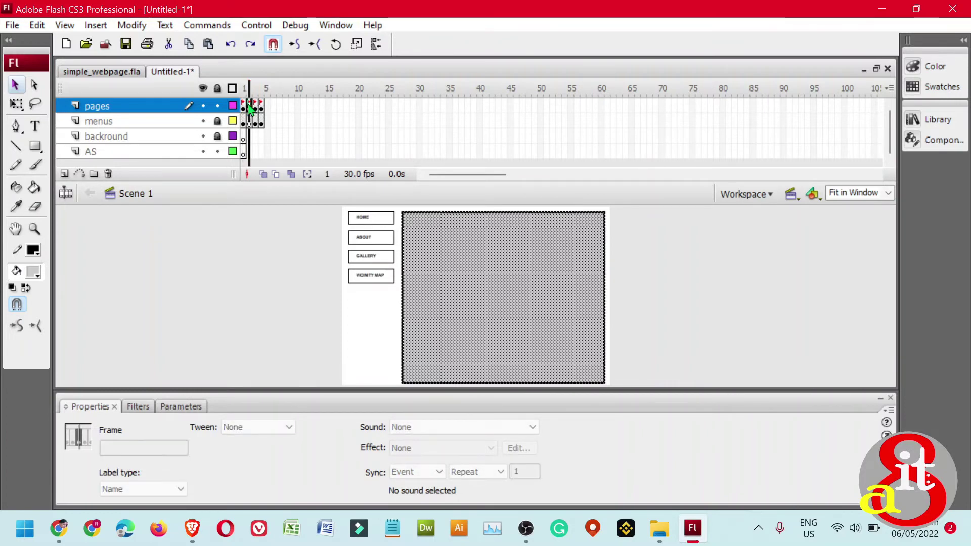
left_click(255, 106)
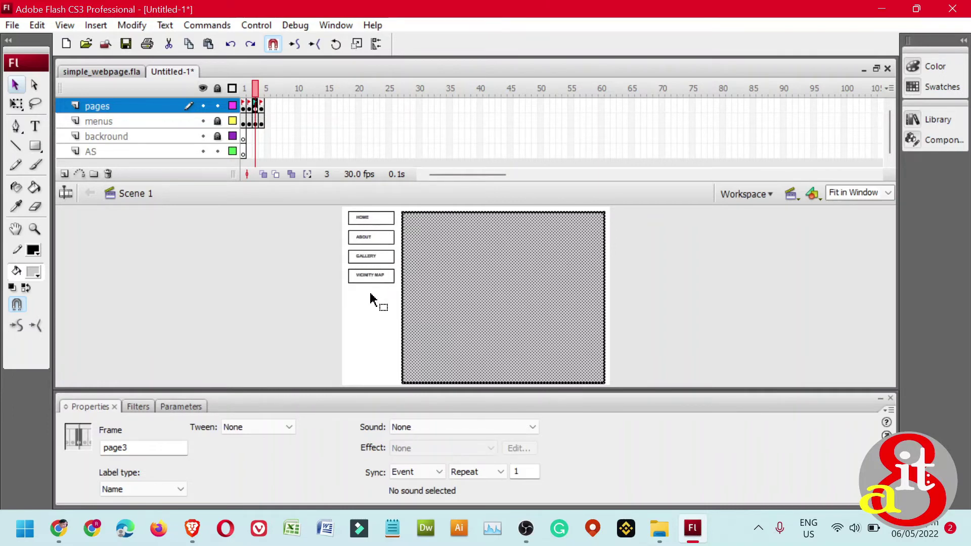
left_click(258, 109)
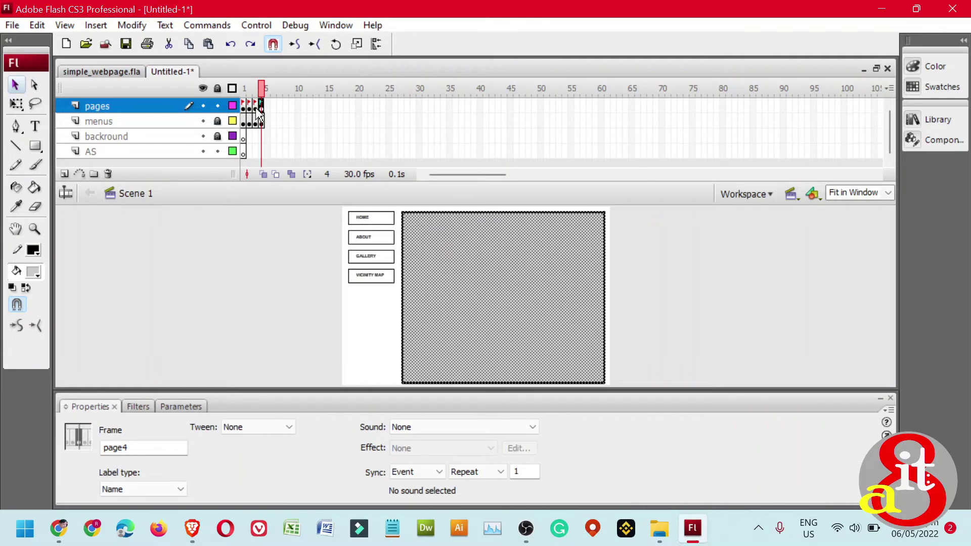
left_click(254, 108)
left_click(249, 109)
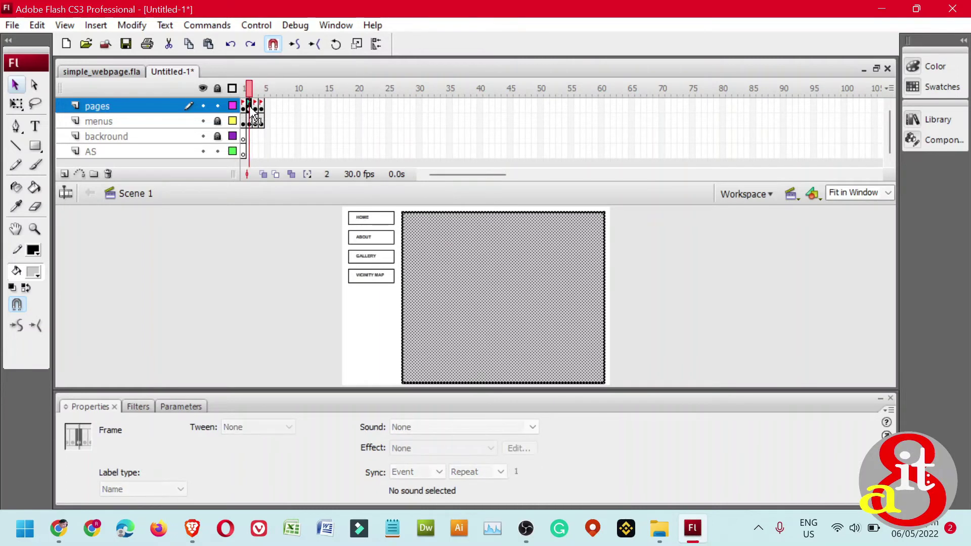
left_click(244, 107)
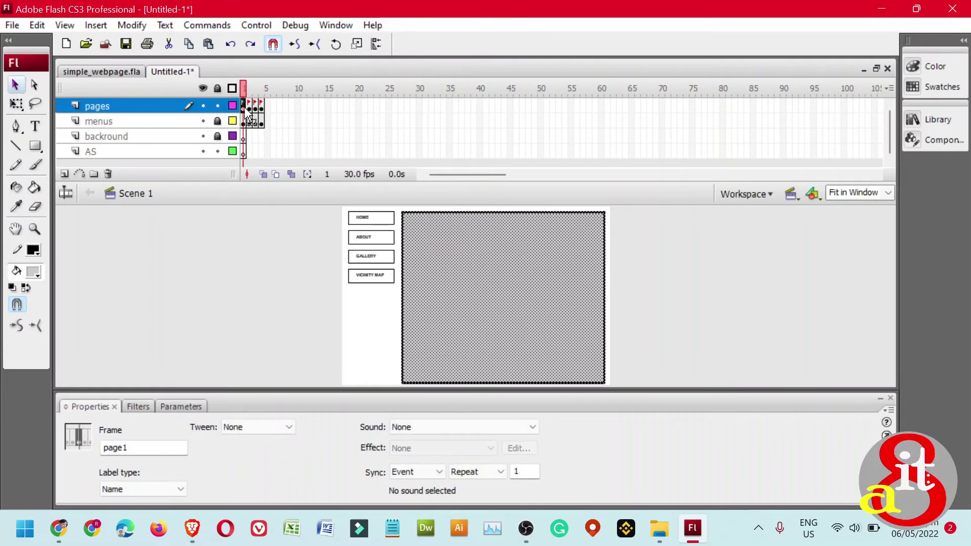
left_click(250, 108)
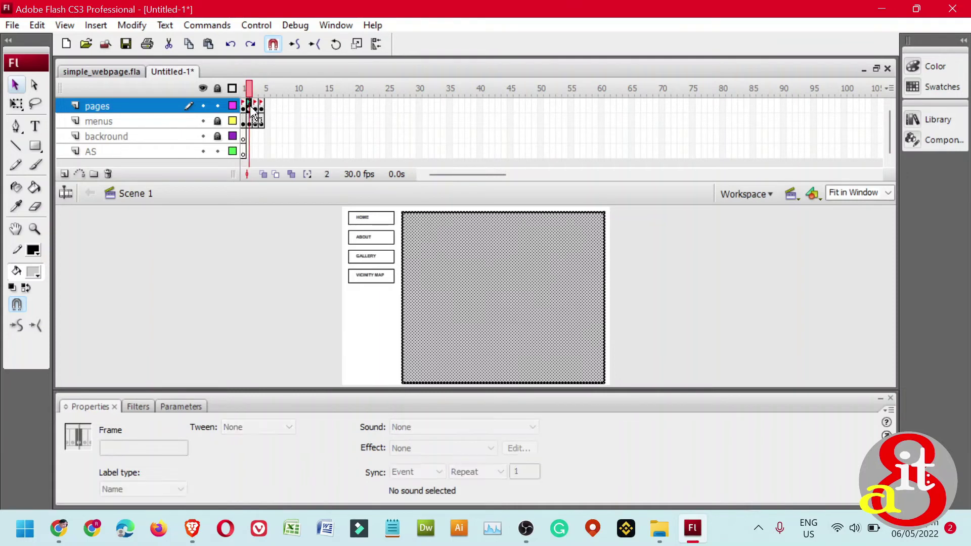
left_click(255, 107)
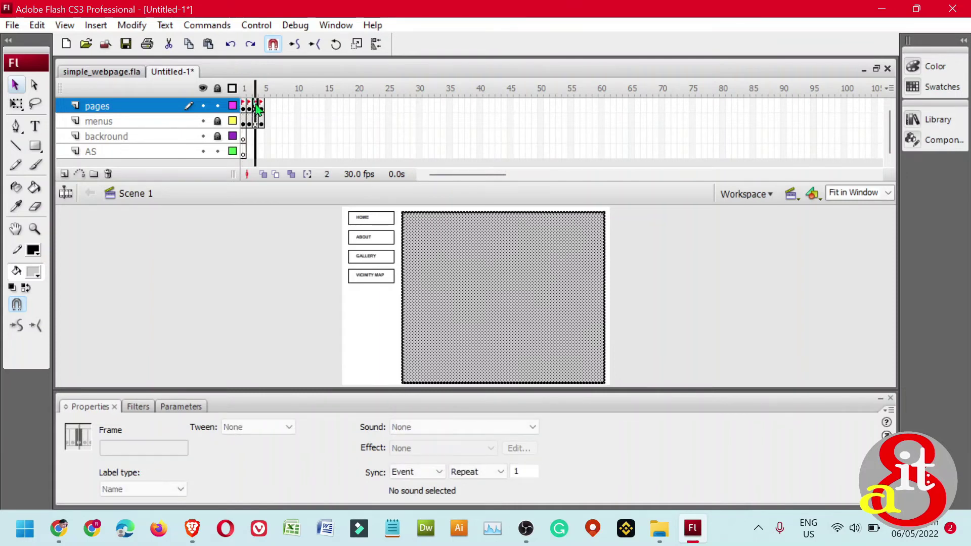
left_click(261, 107)
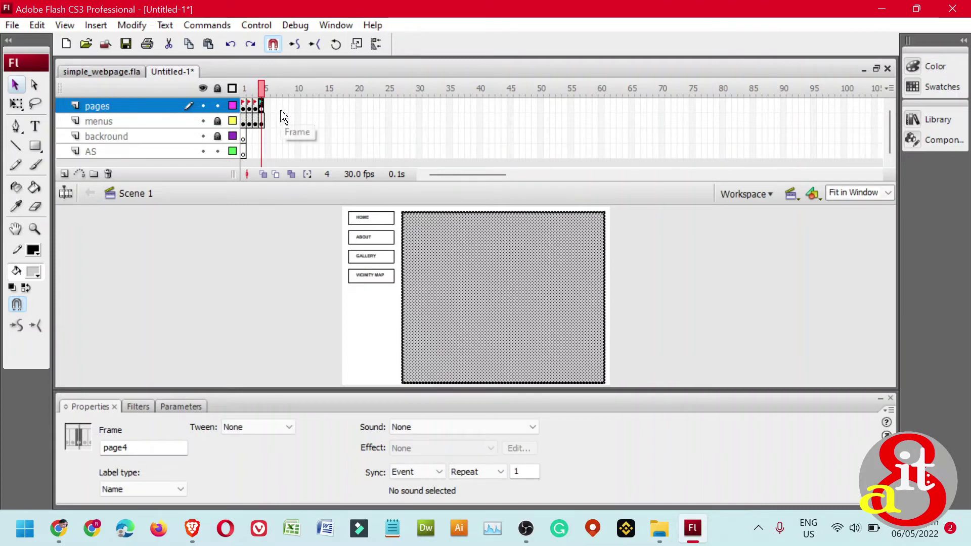
- Unlock the menus layer and check the instance names of the HOME, ABOUT, GALLERY and VICINITY MAP buttons
left_click(372, 221)
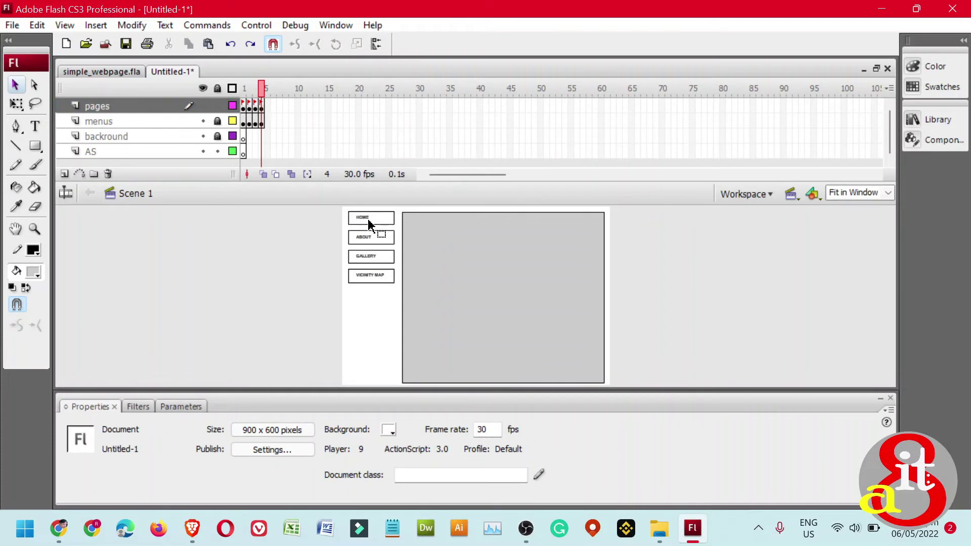
left_click(218, 135)
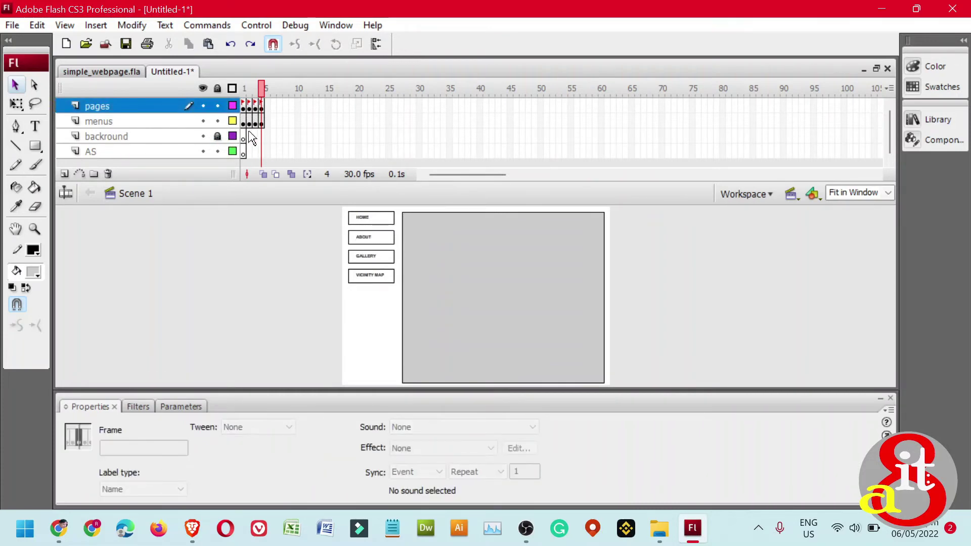
left_click(370, 221)
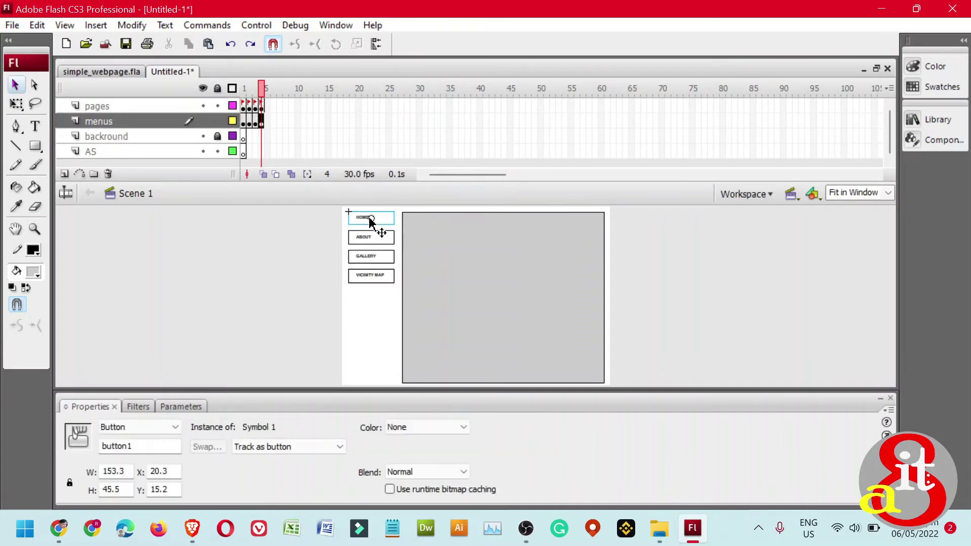
left_click(372, 239)
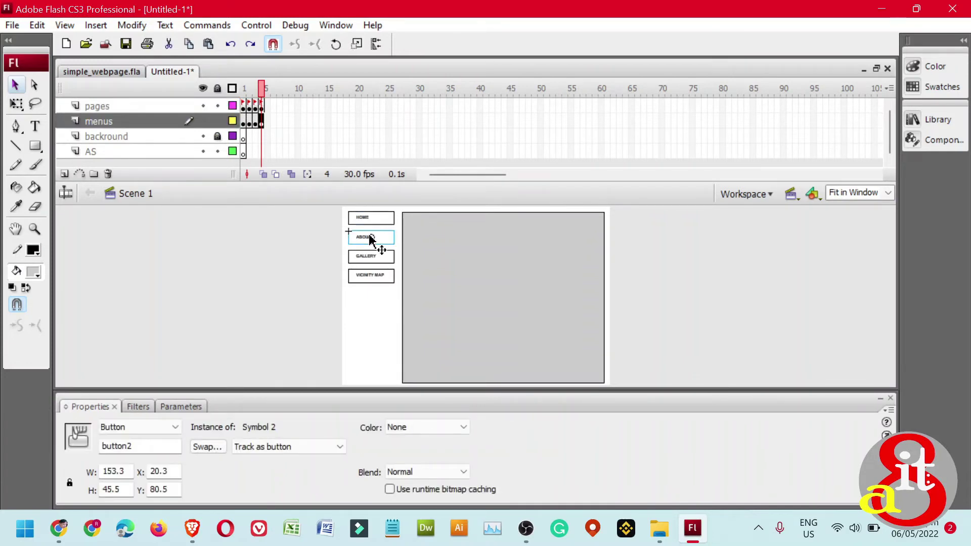
left_click(374, 256)
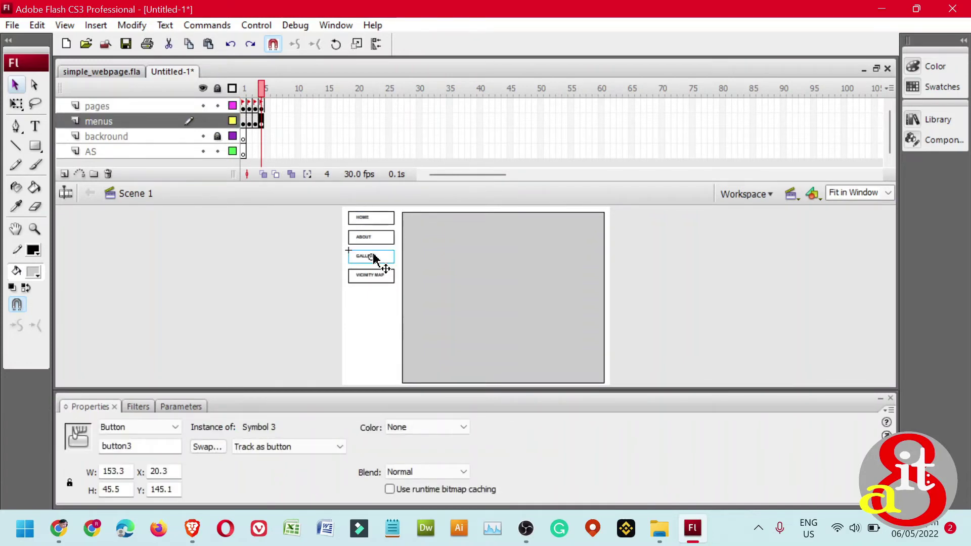
left_click(383, 281)
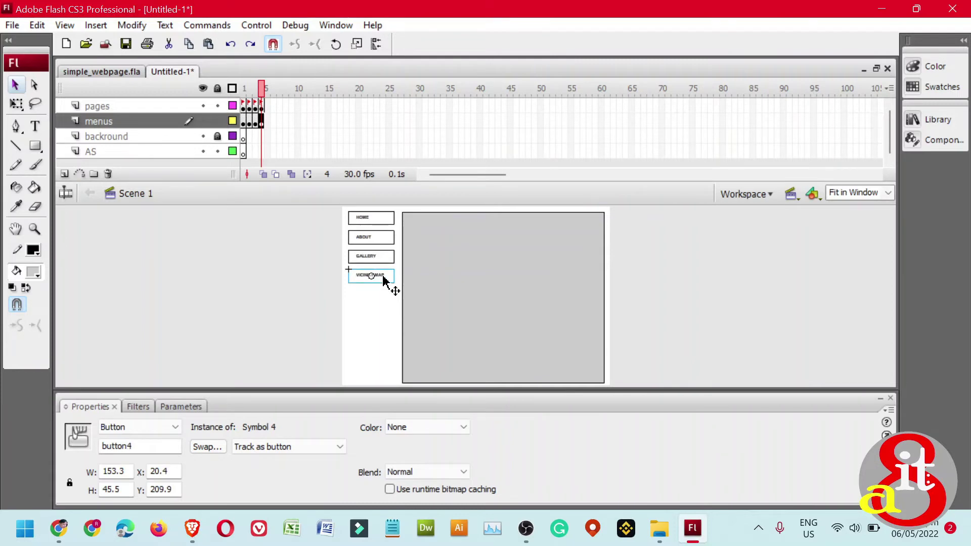
- Copy the entire ActionScript from frame 1 of the as layer in simple_webpage.fla
left_click(243, 152)
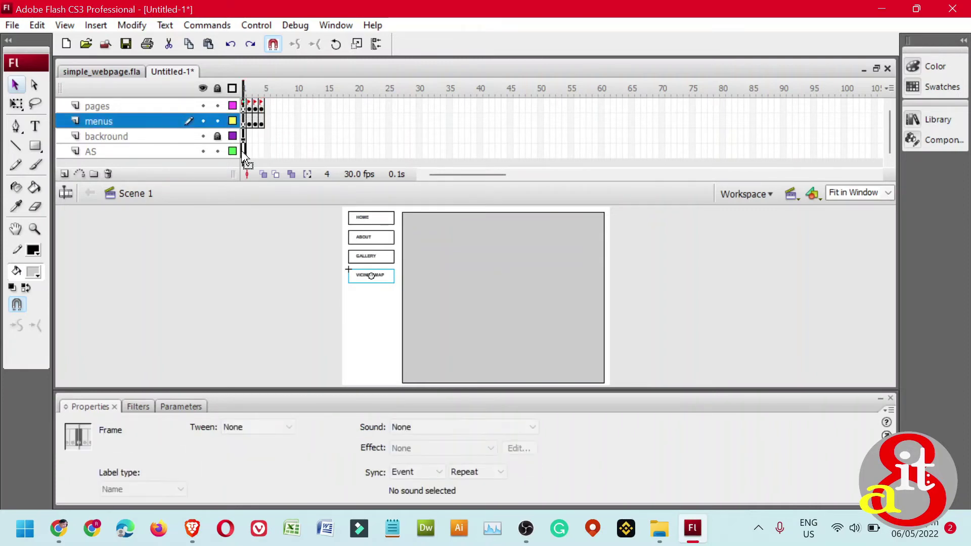
left_click(101, 72)
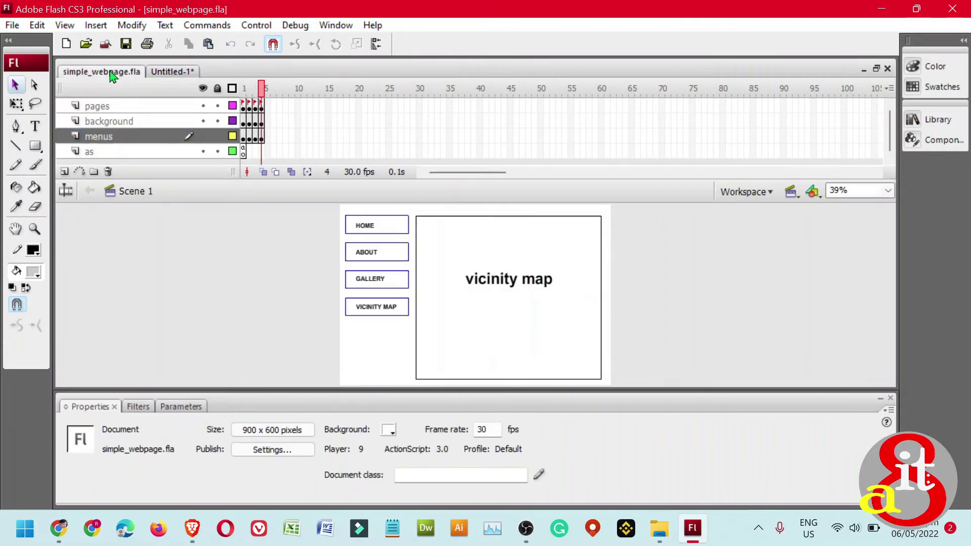
left_click(244, 152)
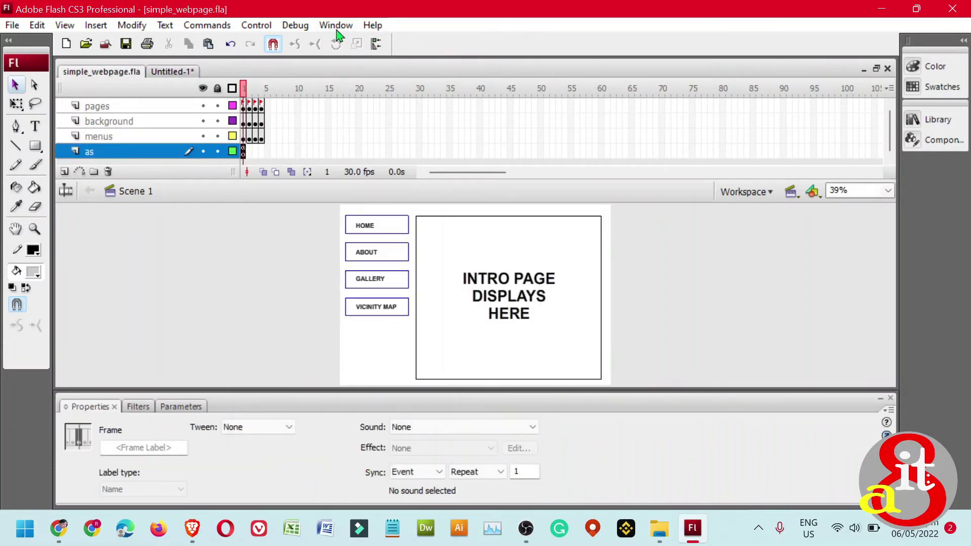
left_click(336, 26)
left_click(428, 169)
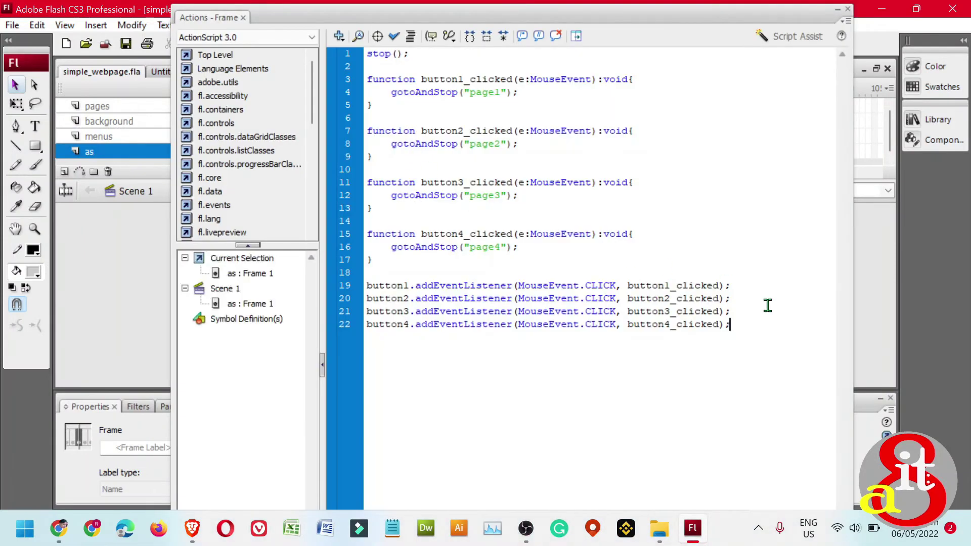
left_click_drag(763, 332, 363, 49)
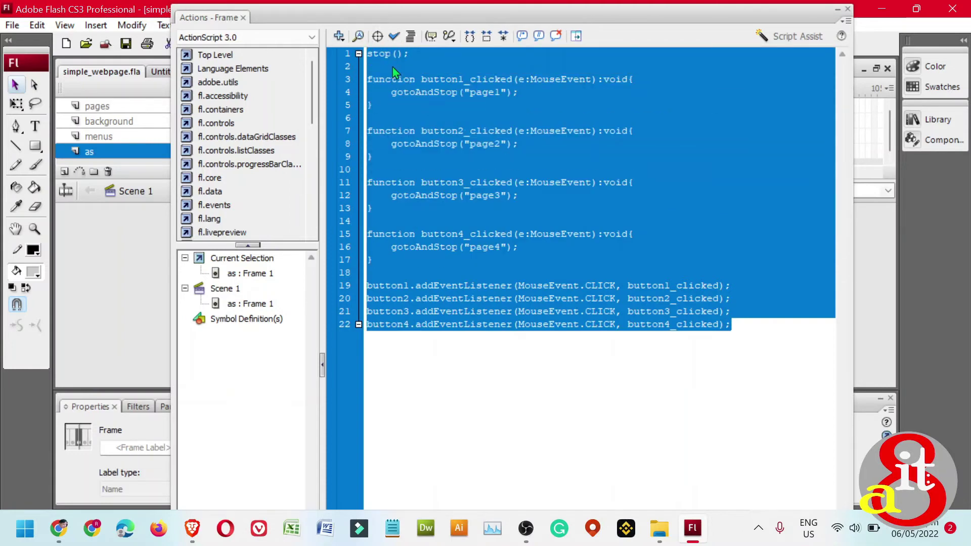
right_click(392, 67)
left_click(441, 156)
left_click(848, 11)
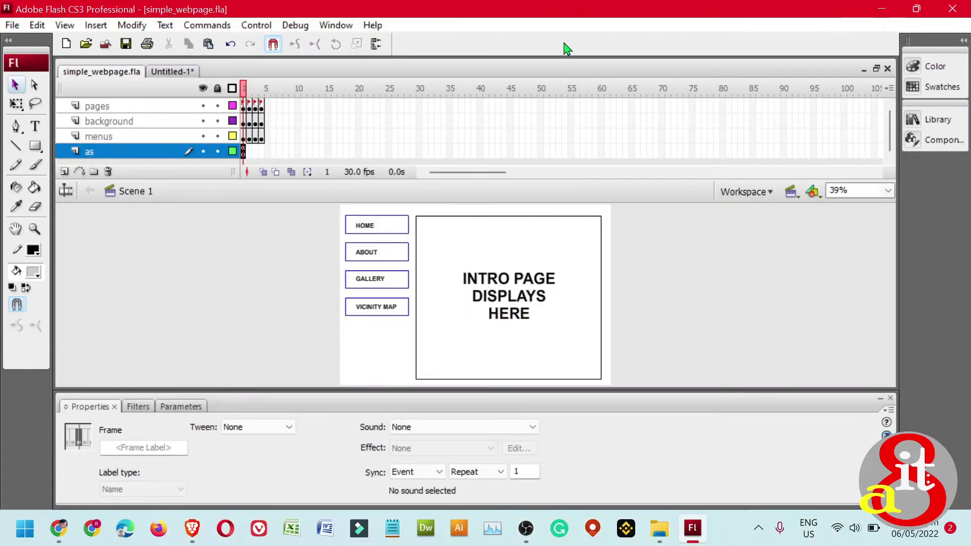
- Save the Untitled-1 document to the Desktop as a Flash CS3 document named sample web_flah
left_click(172, 72)
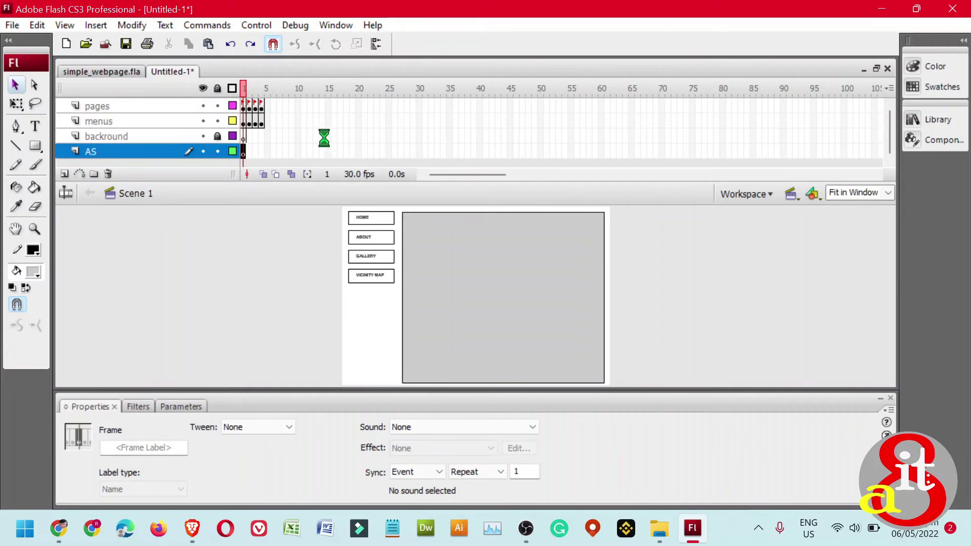
key("ctrl+s")
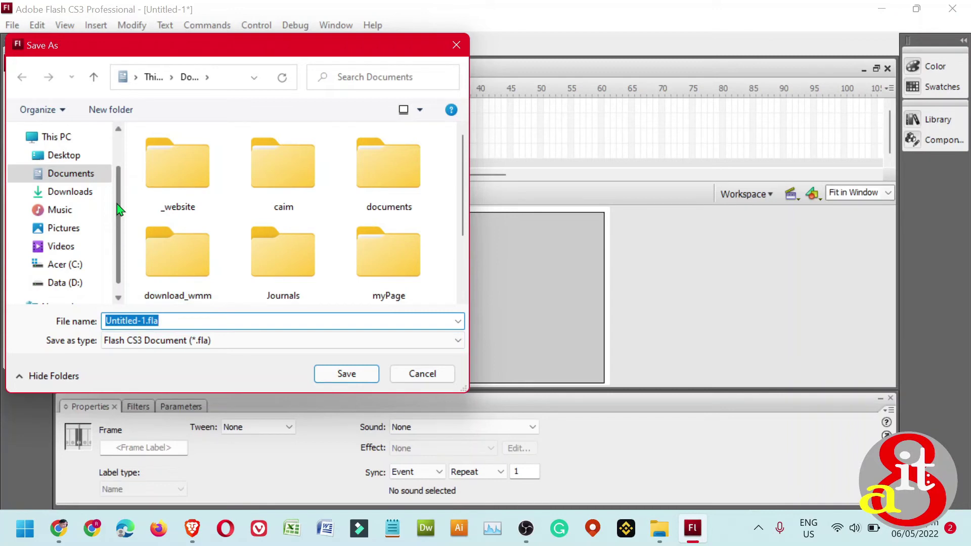
scroll(118, 215, "down", 1)
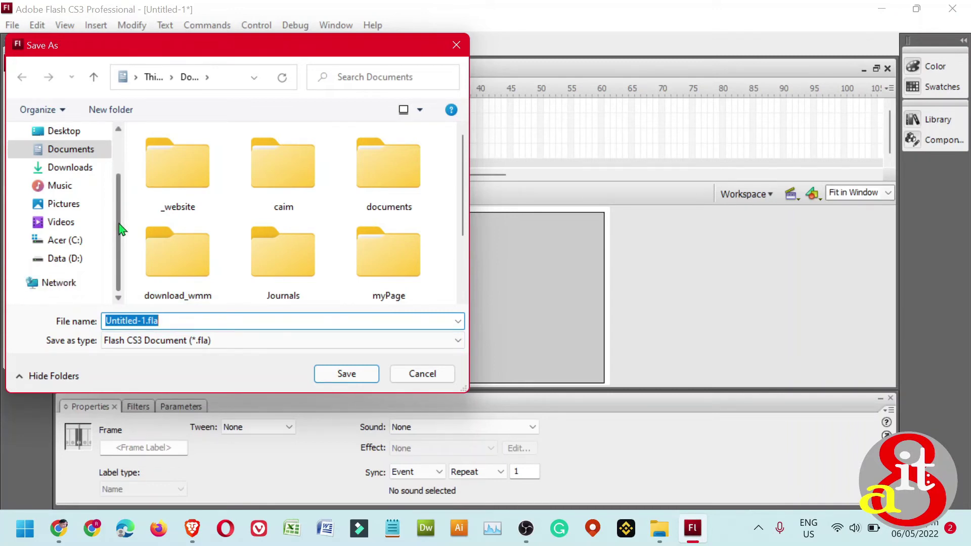
left_click(70, 133)
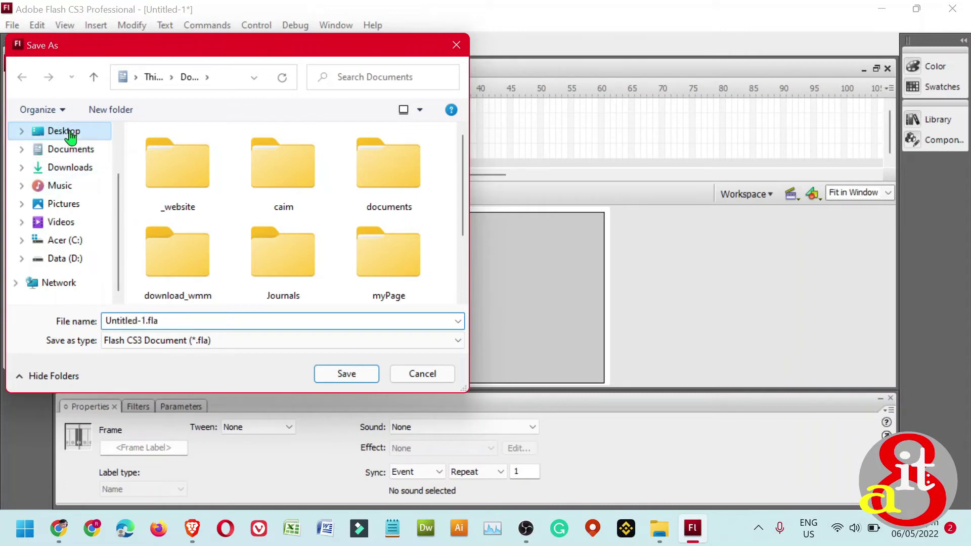
double_click(283, 320)
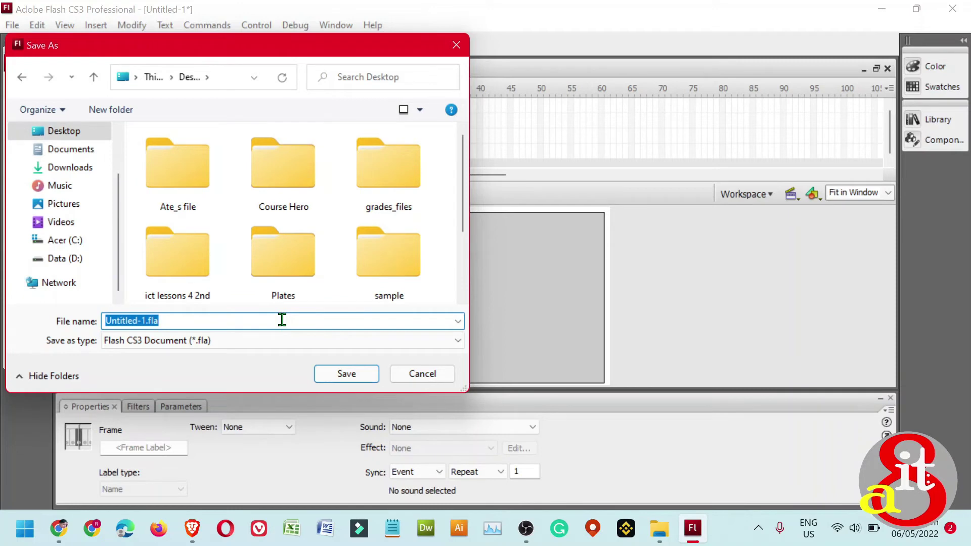
type("sam")
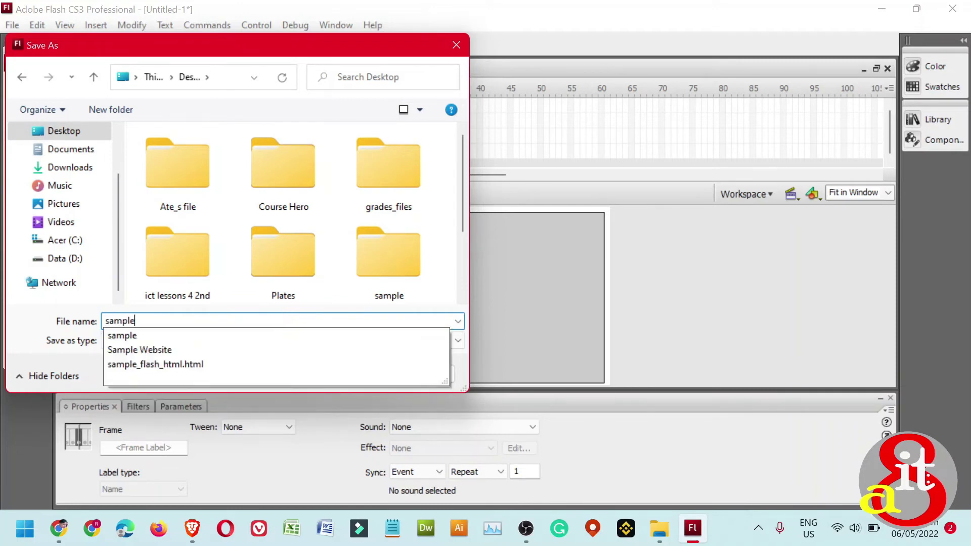
type("ple we")
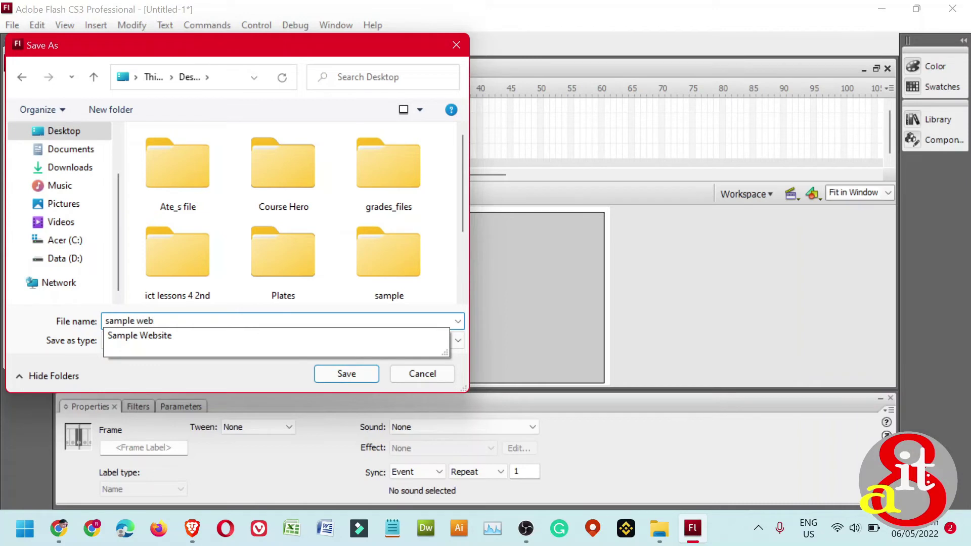
type("b_flah")
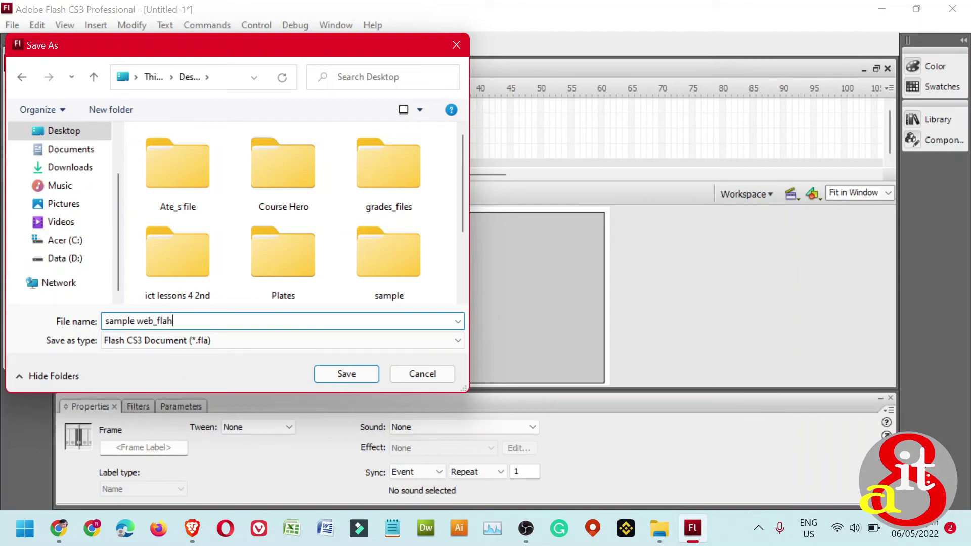
key("Return")
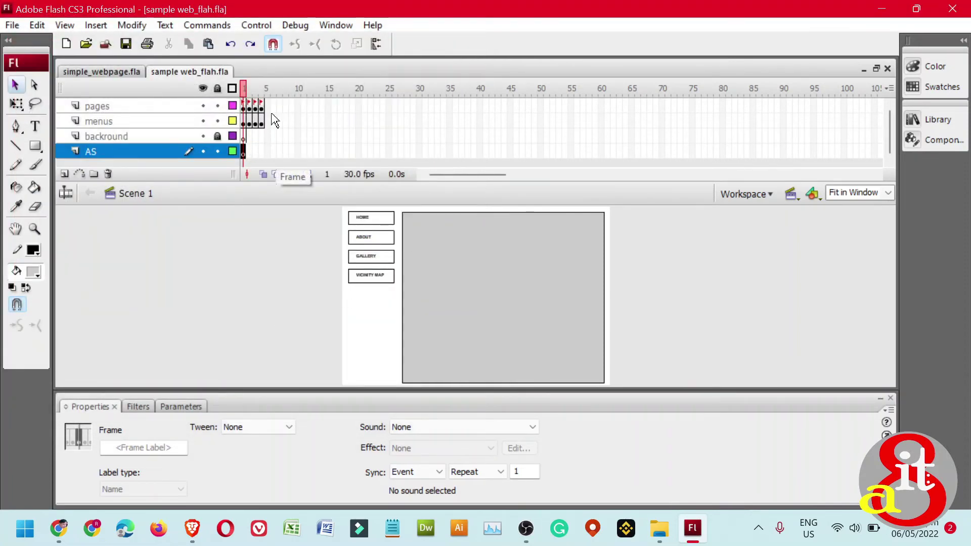
- Paste the copied button navigation script into the actions of frame 1 on the AS layer
left_click(334, 25)
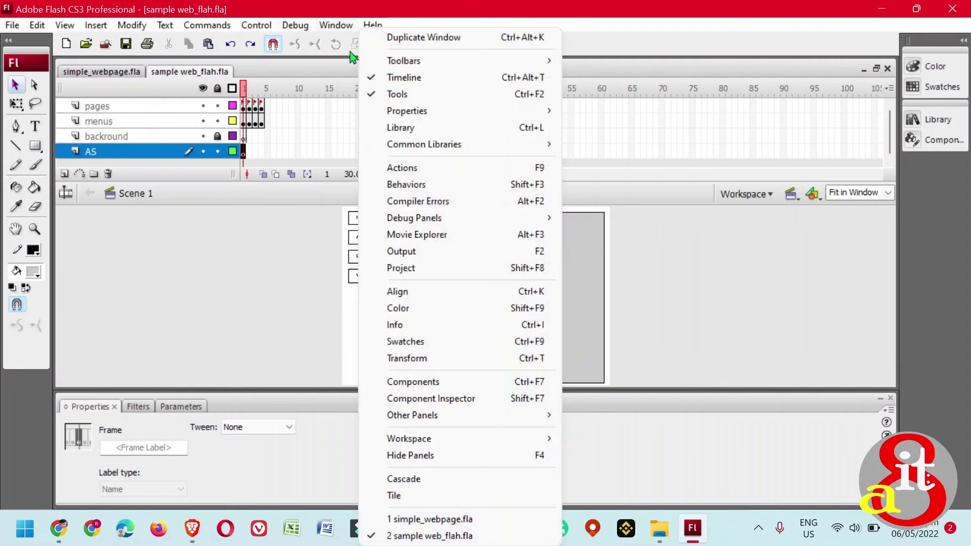
left_click(477, 169)
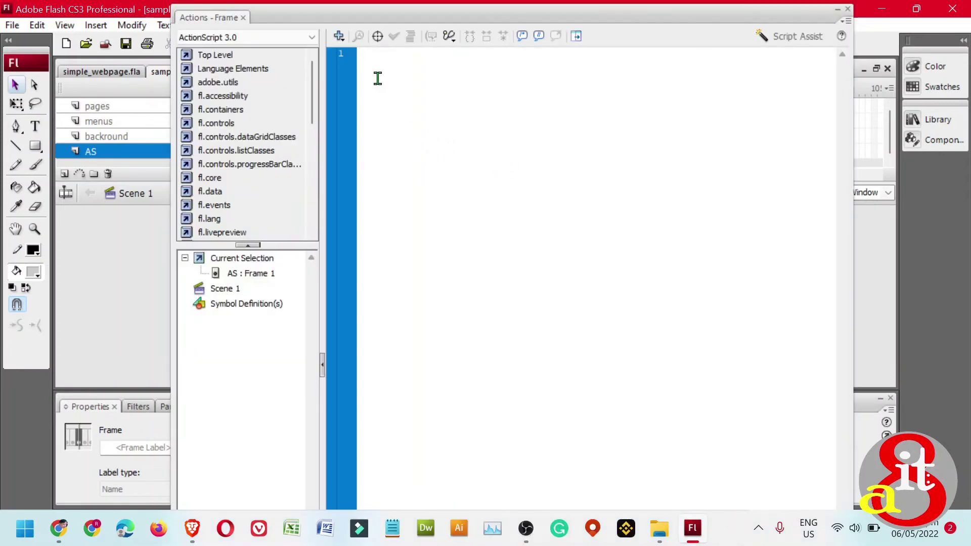
left_click(387, 82)
key("ctrl+v")
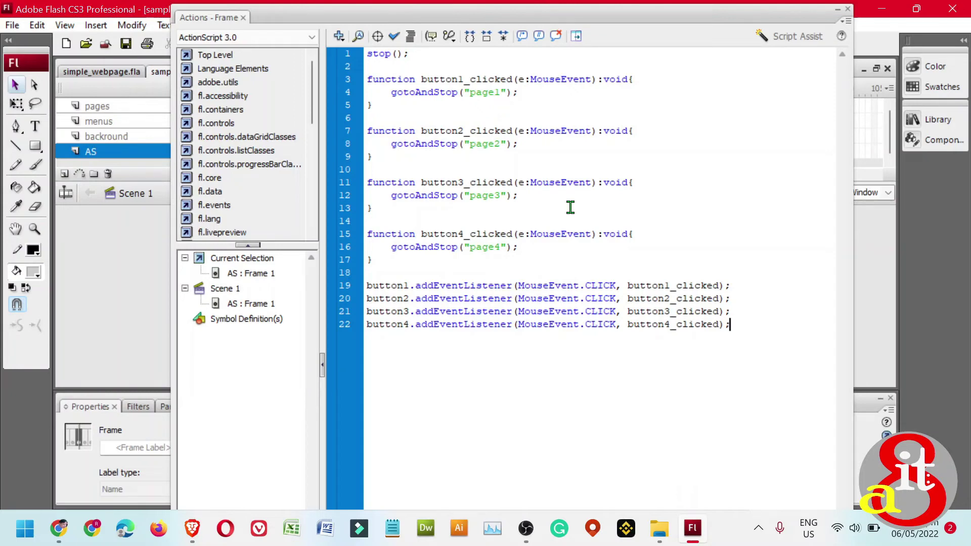
- Test the movie, then close the preview and the script editor
key("ctrl+Return")
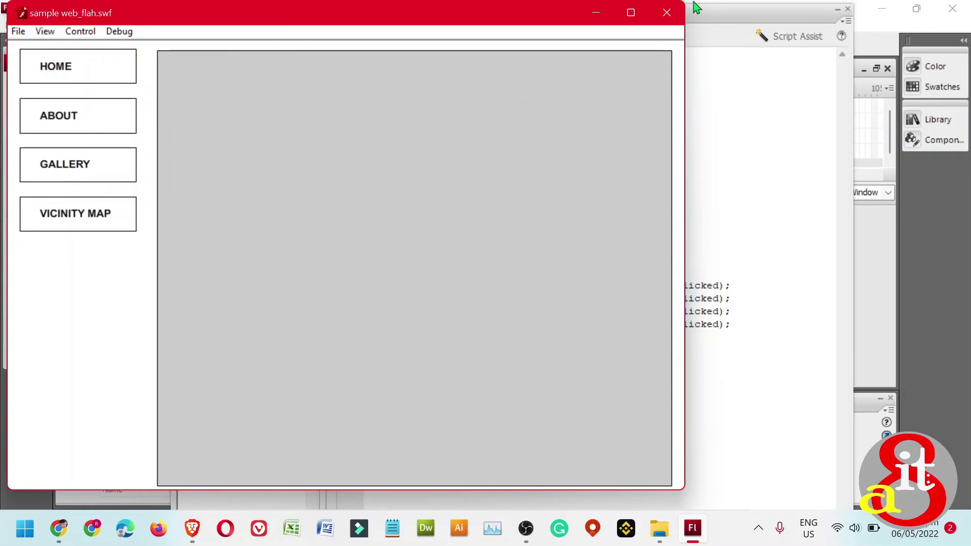
left_click(666, 13)
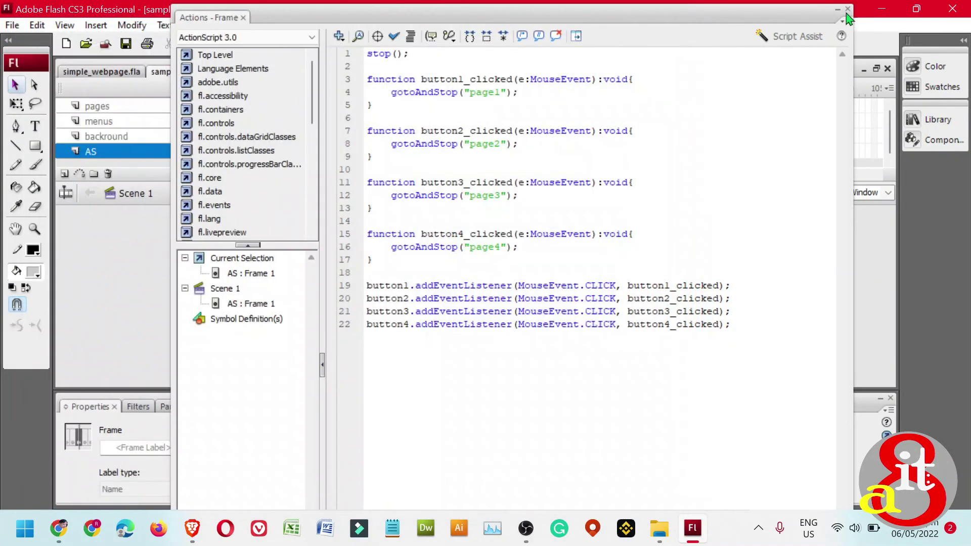
left_click(848, 10)
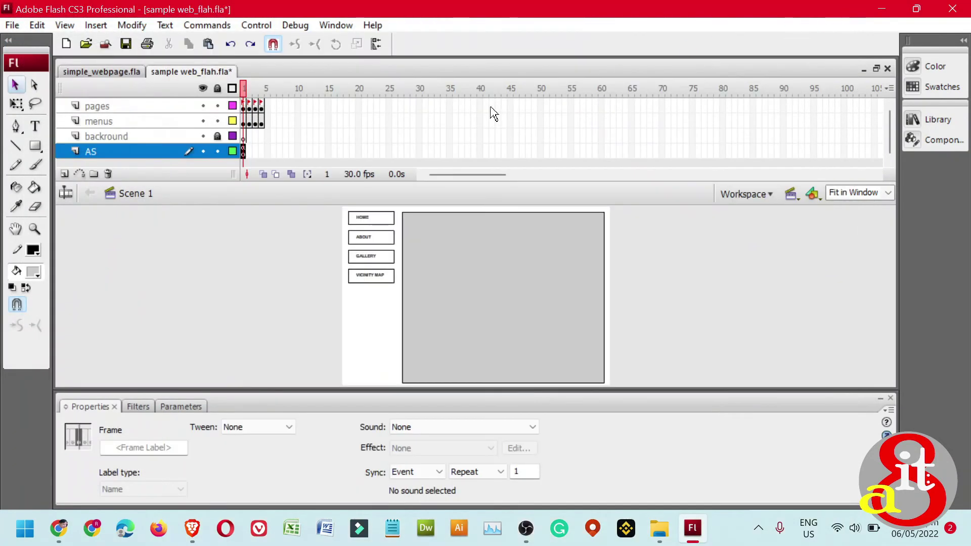
- Add the black static text INTRODUCTION PAGE inside the grey content area on frame 1 of the pages layer
left_click(244, 125)
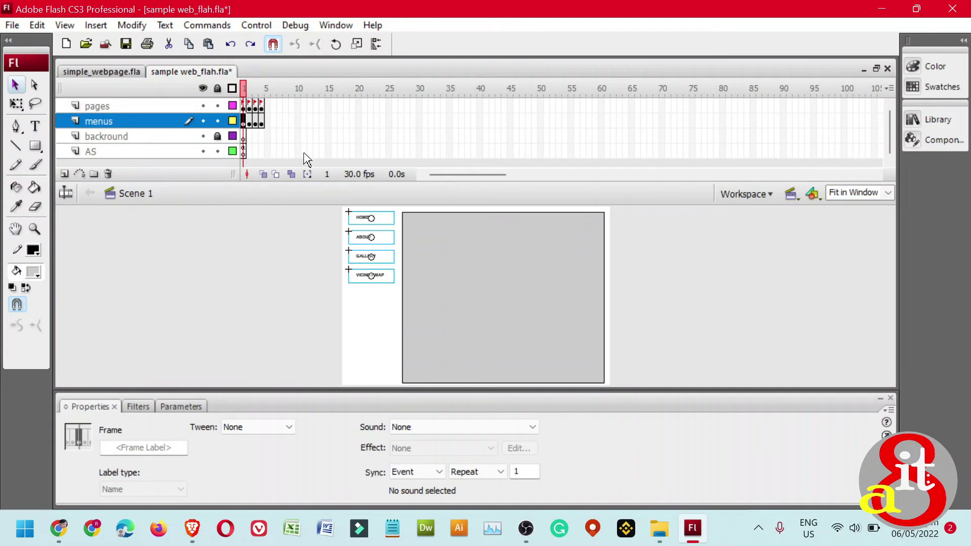
left_click(243, 106)
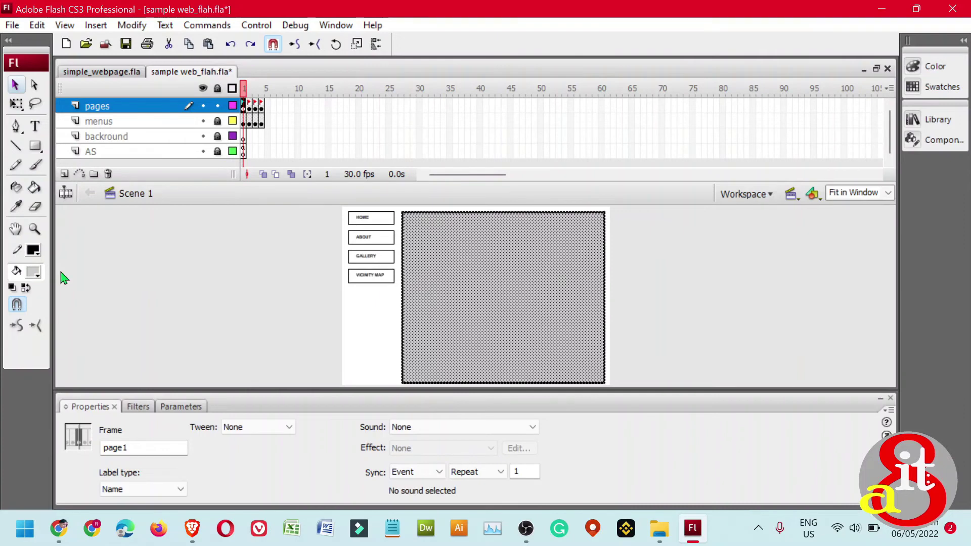
left_click(34, 126)
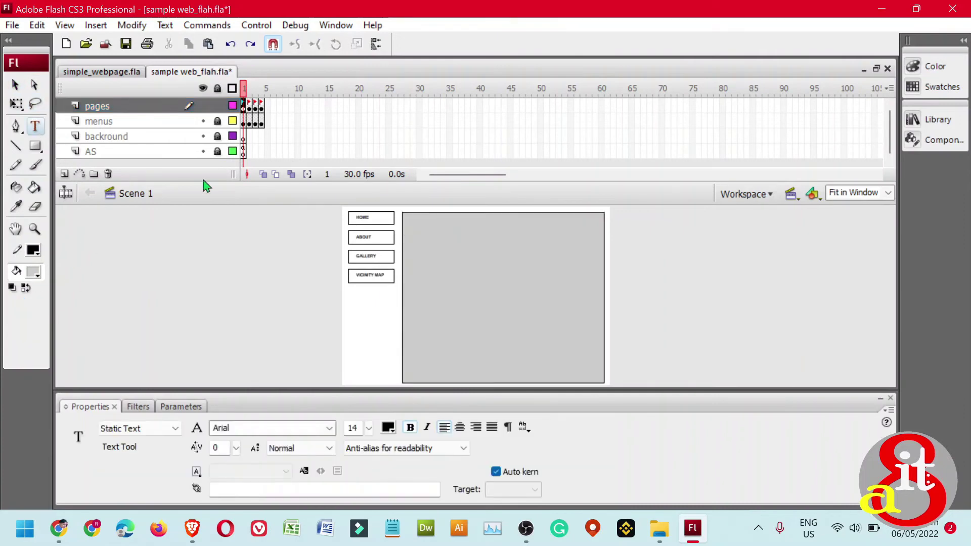
left_click(38, 281)
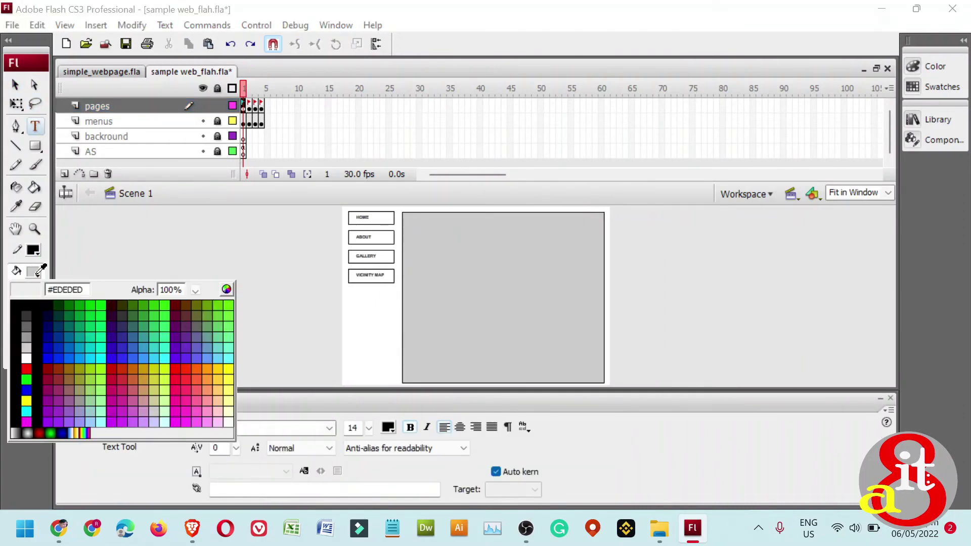
left_click(30, 303)
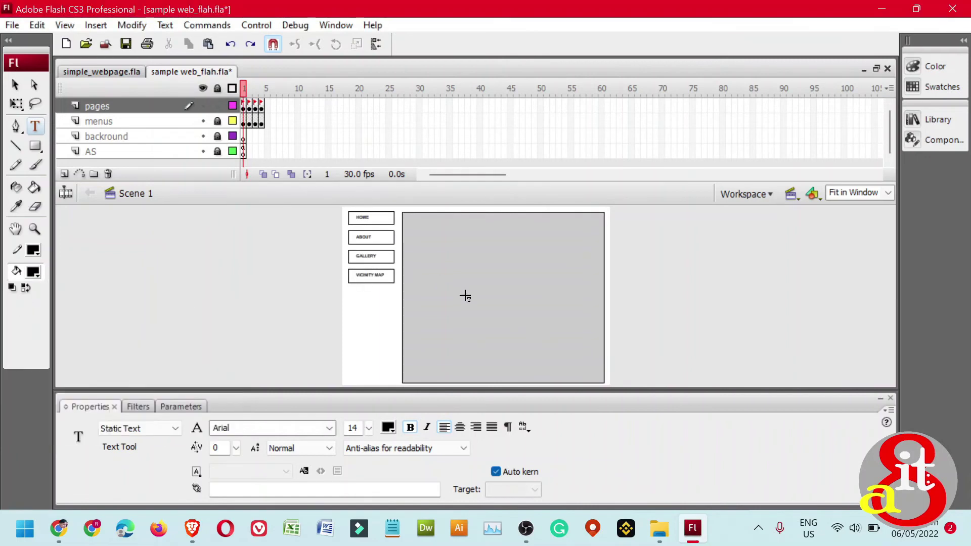
left_click(464, 293)
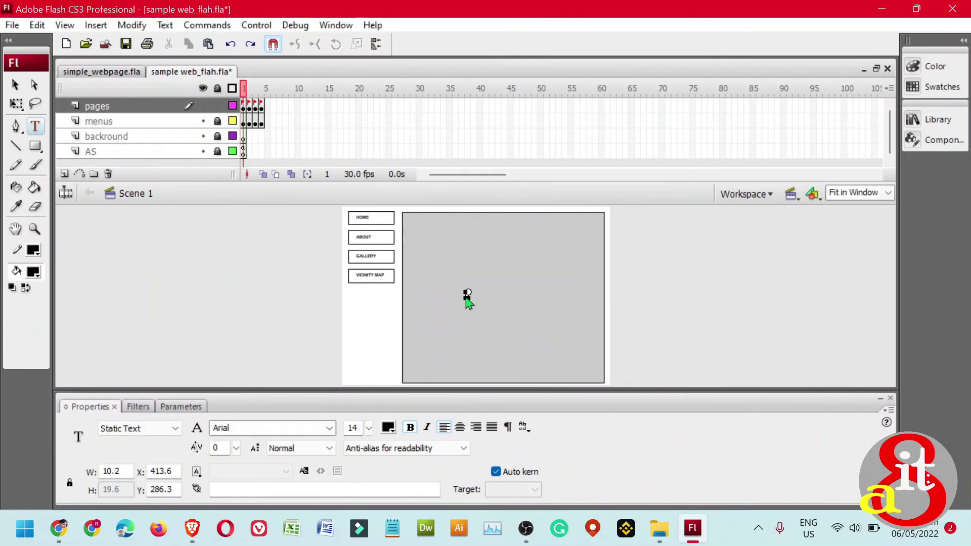
key("ctrl+equal")
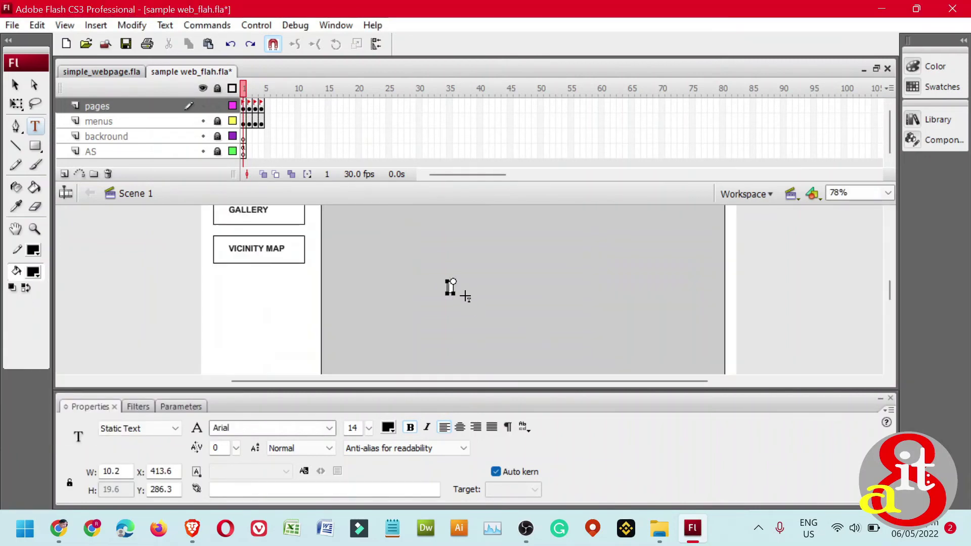
key("Caps_Lock")
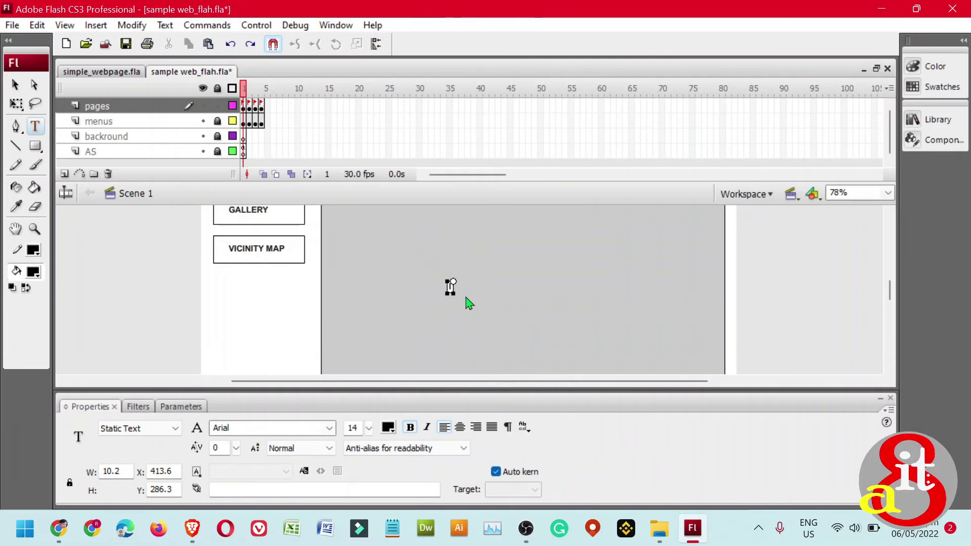
type("INTRO")
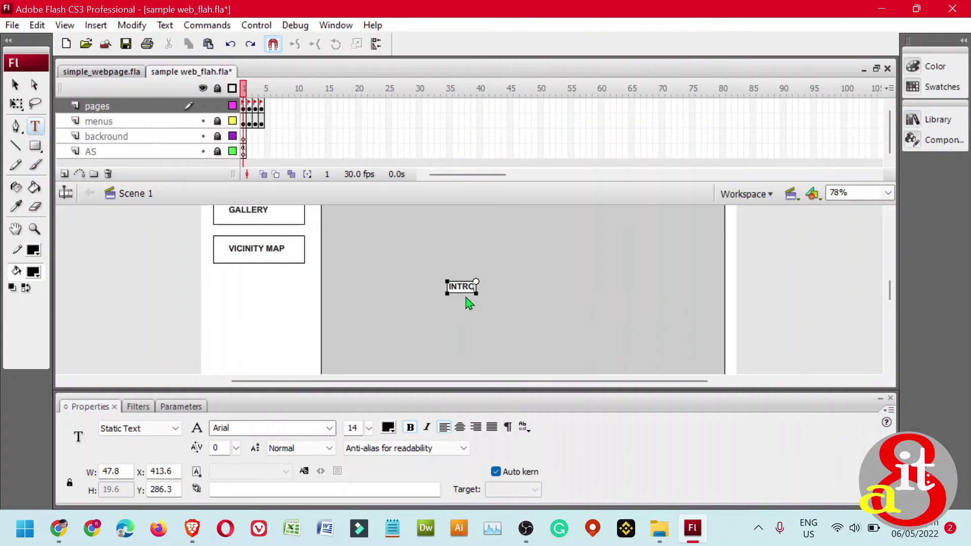
type("DUCTI")
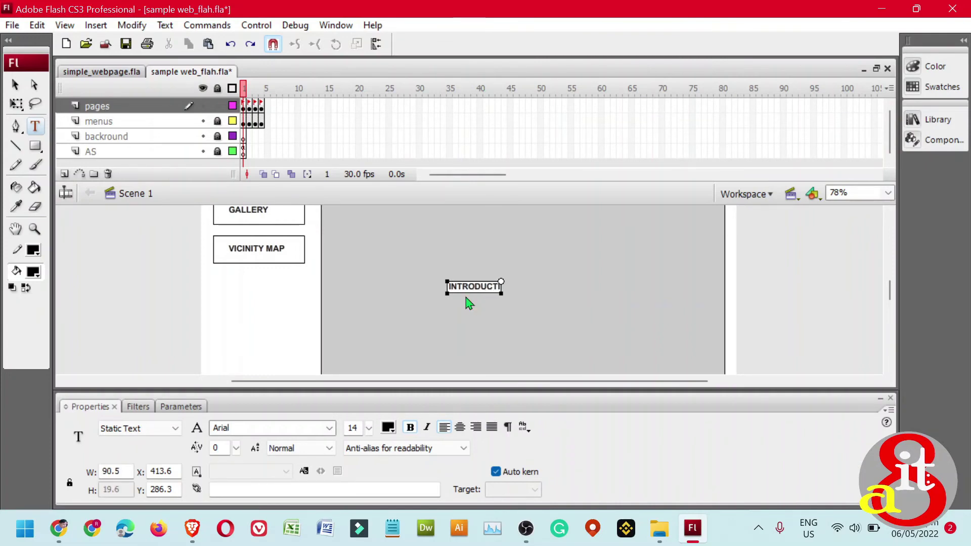
type("ON PAGE")
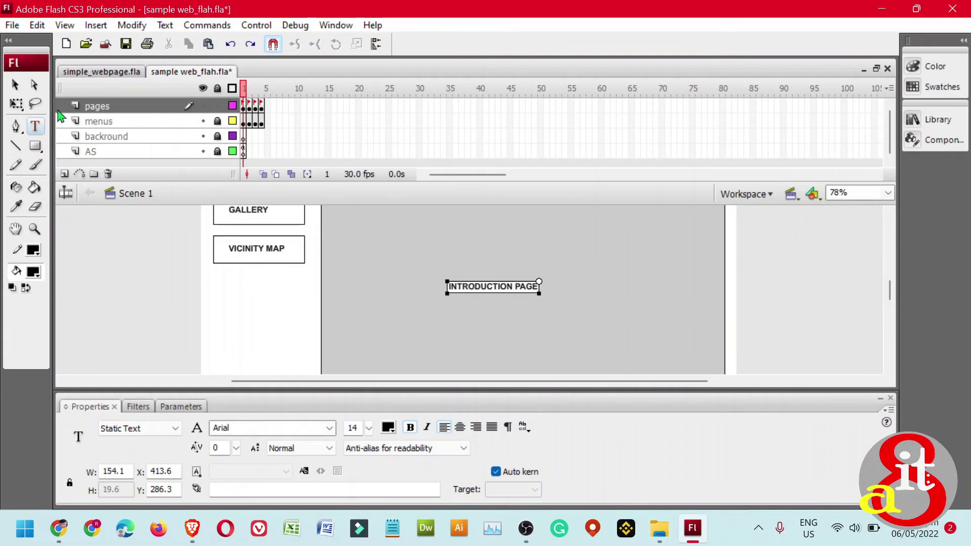
- Set the INTRODUCTION PAGE text to size 50 and move it to about X 267, Y 172 within the content area
left_click(18, 87)
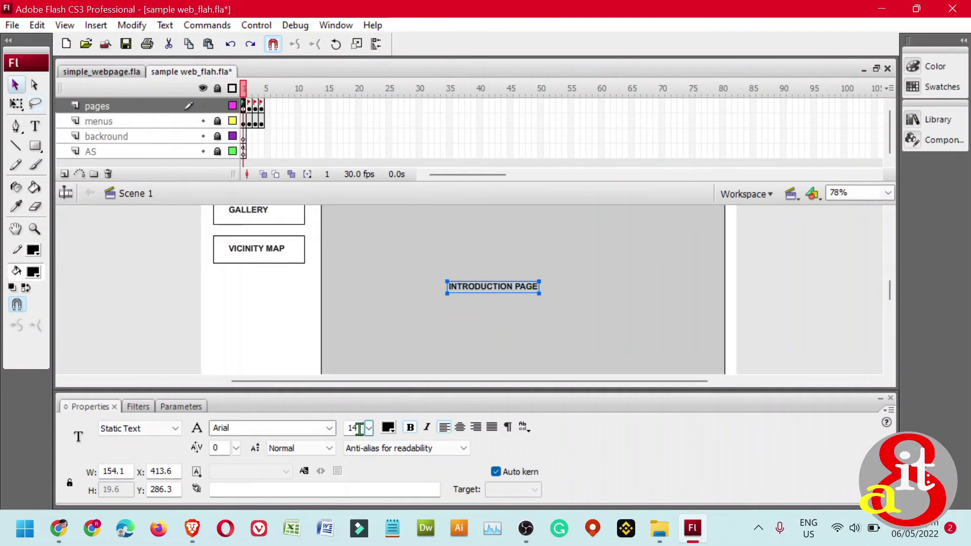
type("50")
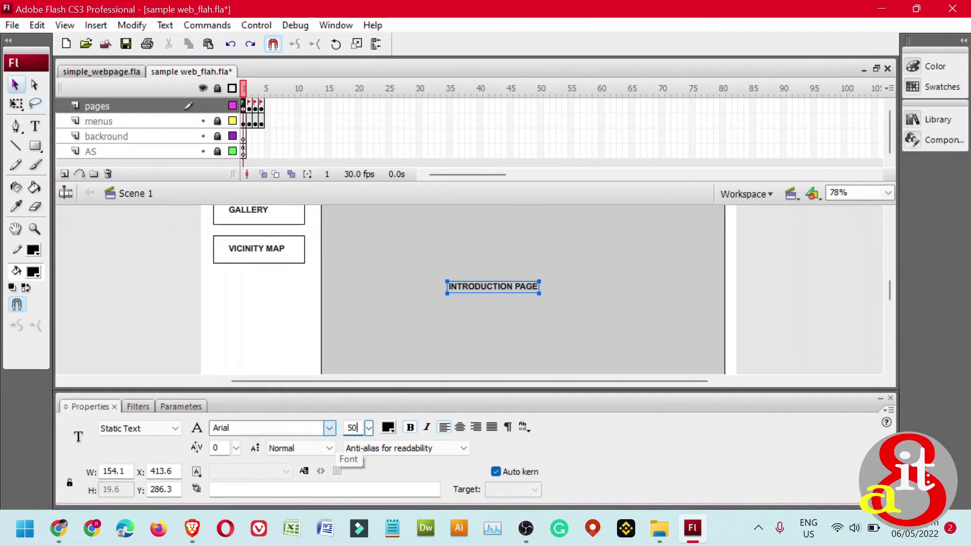
key("Return")
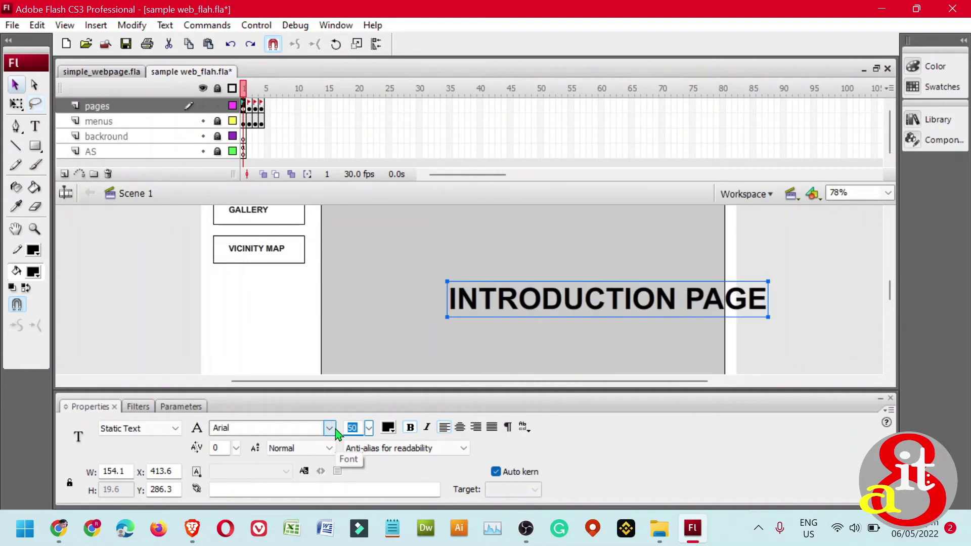
left_click_drag(616, 294, 529, 234)
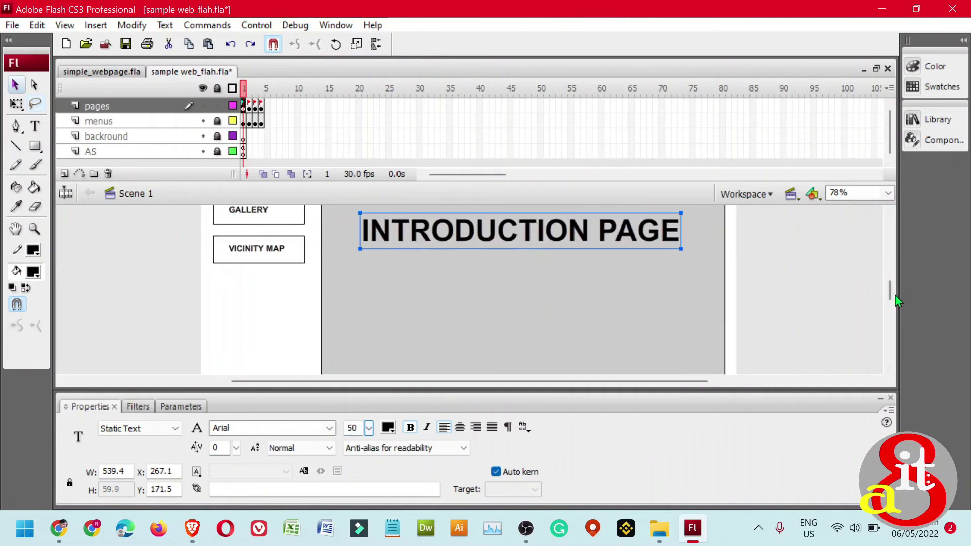
left_click_drag(896, 302, 893, 291)
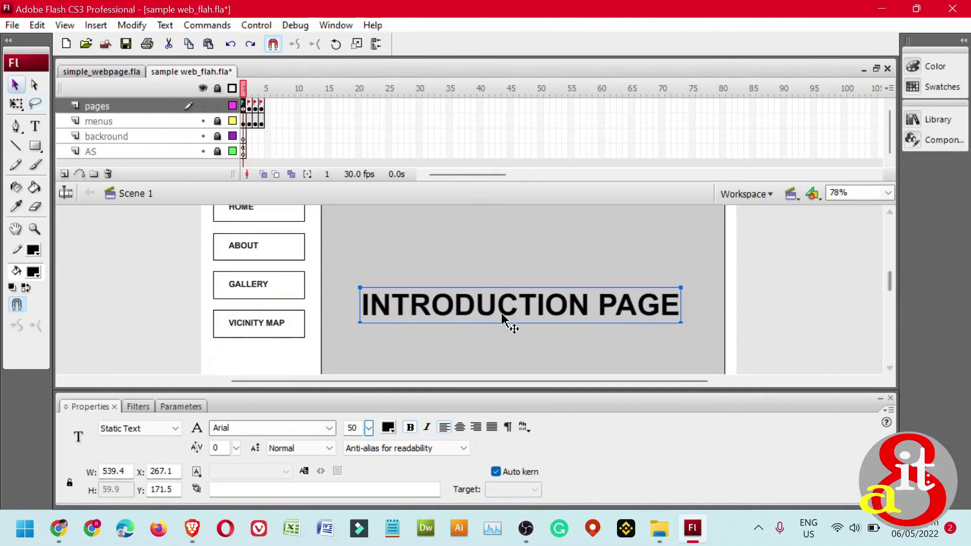
- Fill the content rectangle on frame 2 of the pages layer with white
left_click(249, 107)
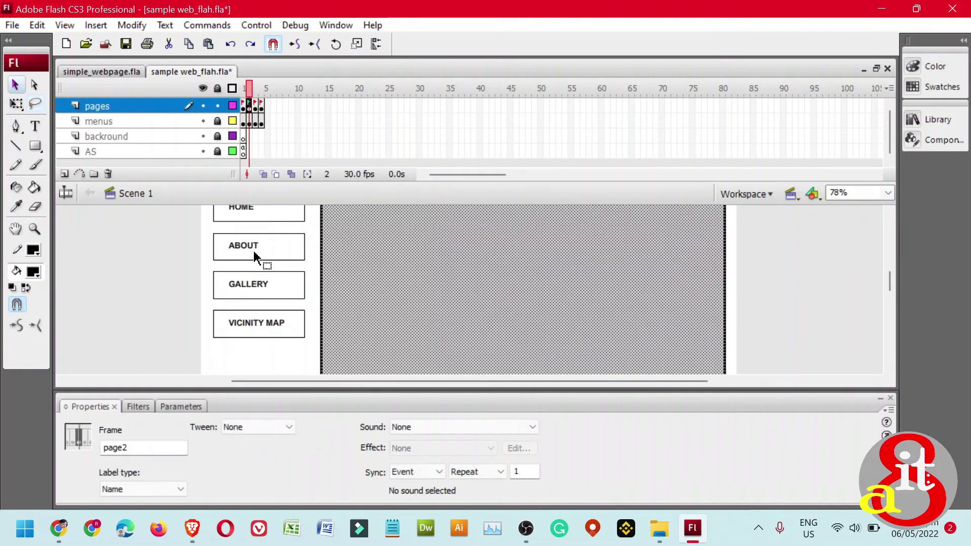
left_click(36, 273)
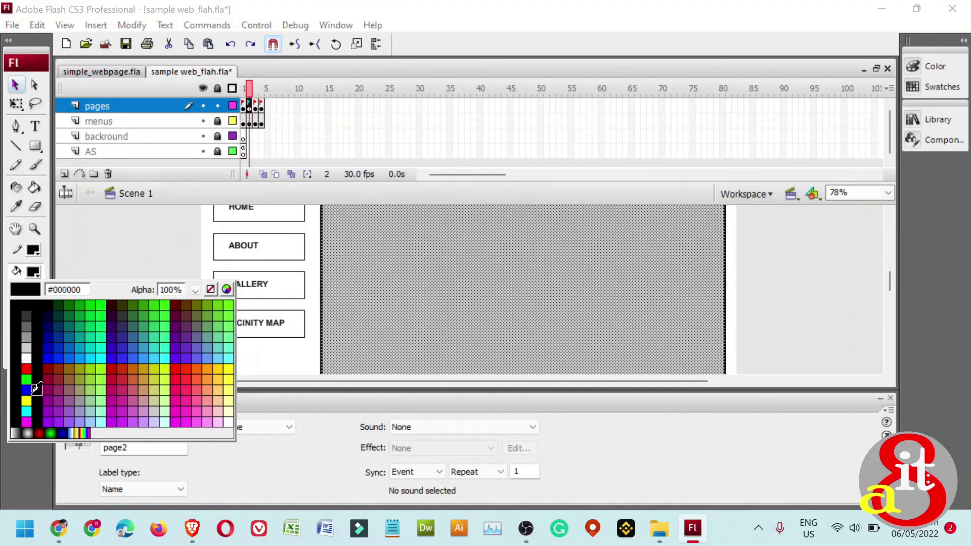
left_click(29, 356)
- Add the red static text ABOUT inside the content rectangle on frame 2 of the pages layer
left_click(35, 126)
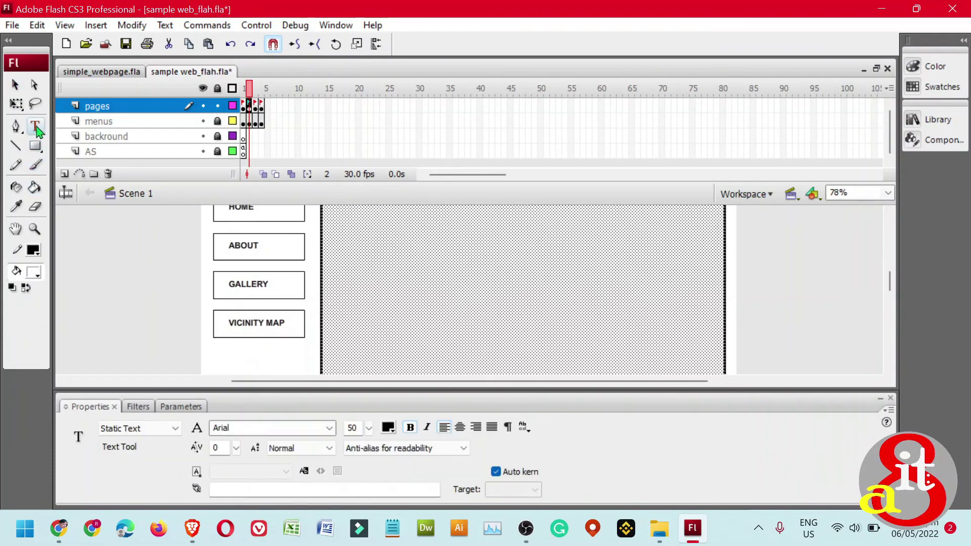
left_click(422, 283)
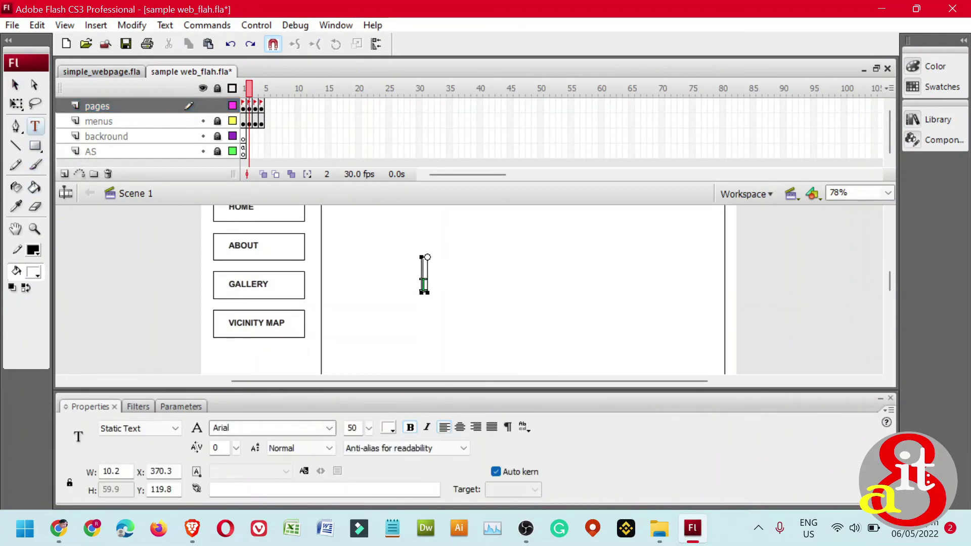
left_click(34, 276)
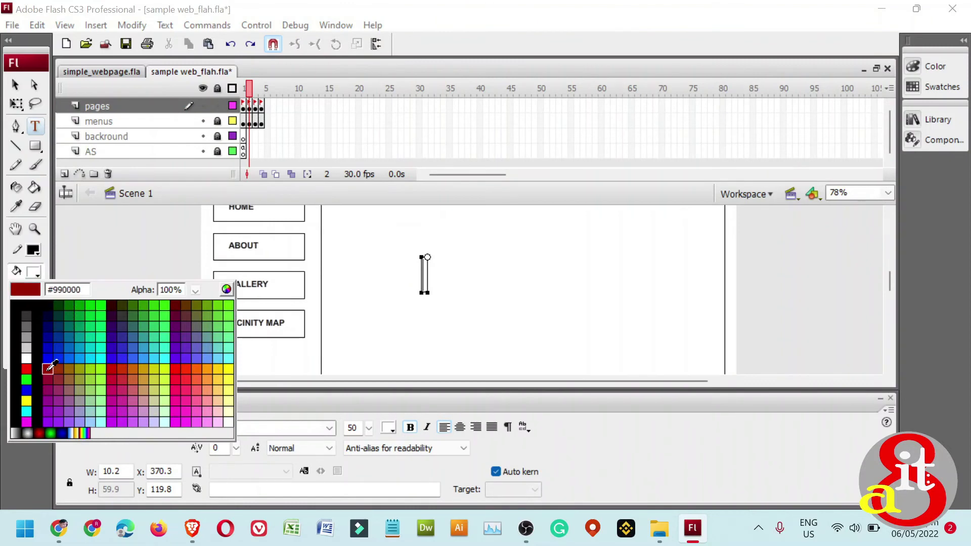
left_click(26, 368)
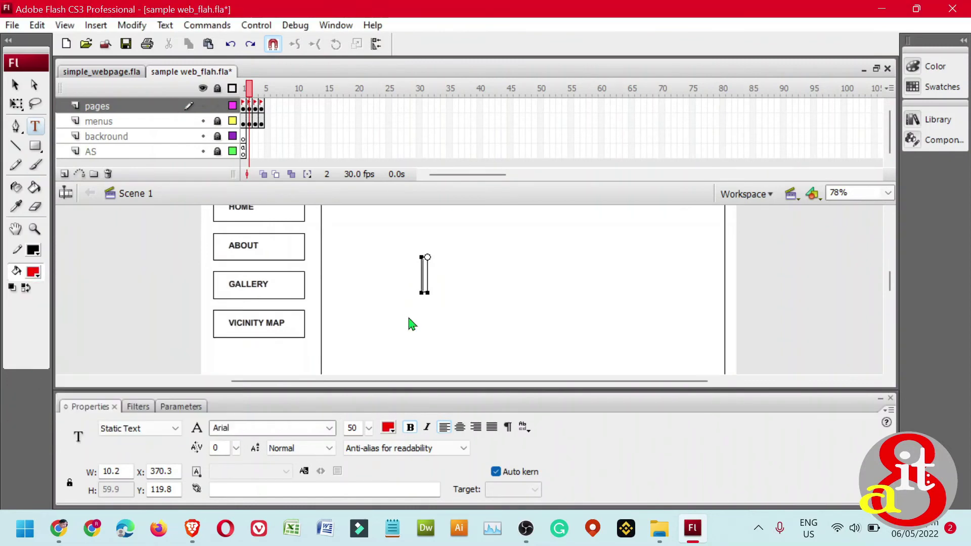
type("AN")
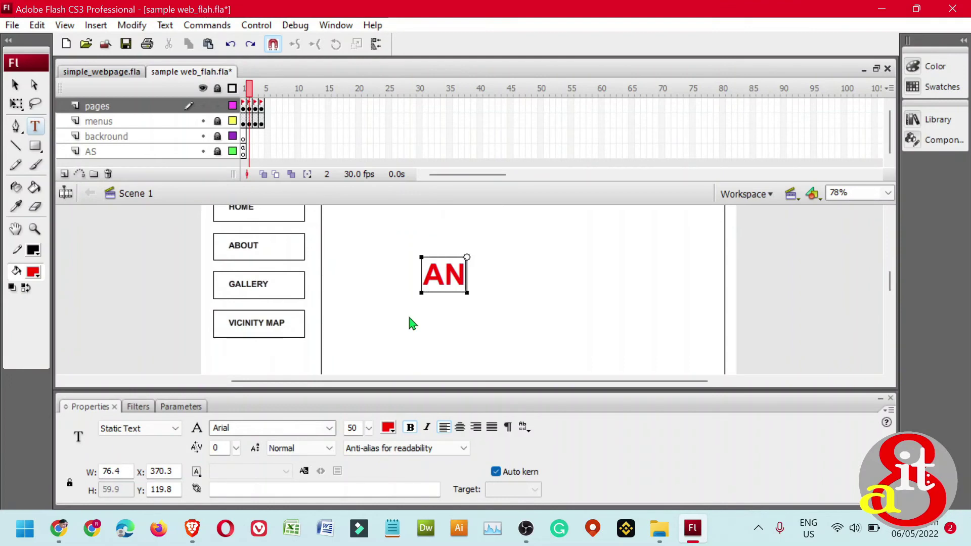
key("BackSpace")
type("BOUT")
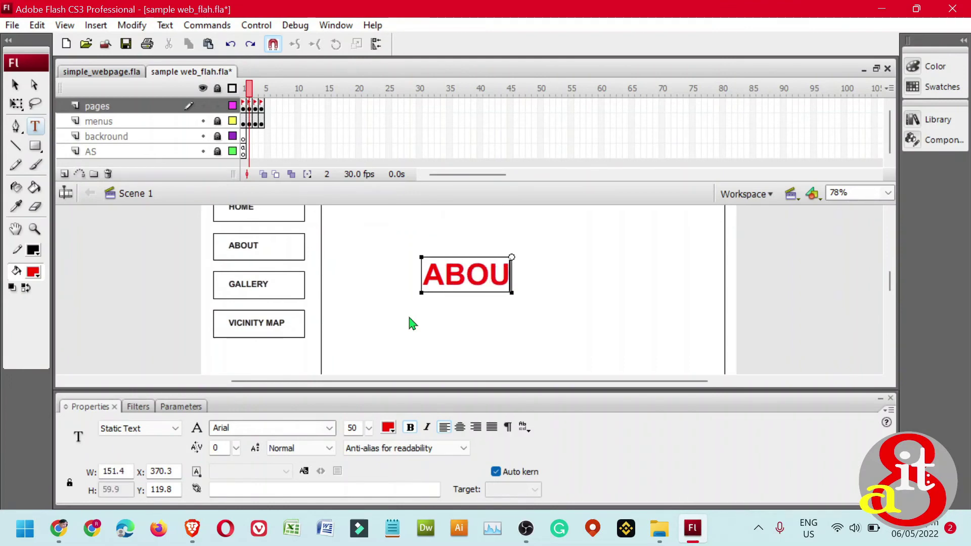
left_click(15, 85)
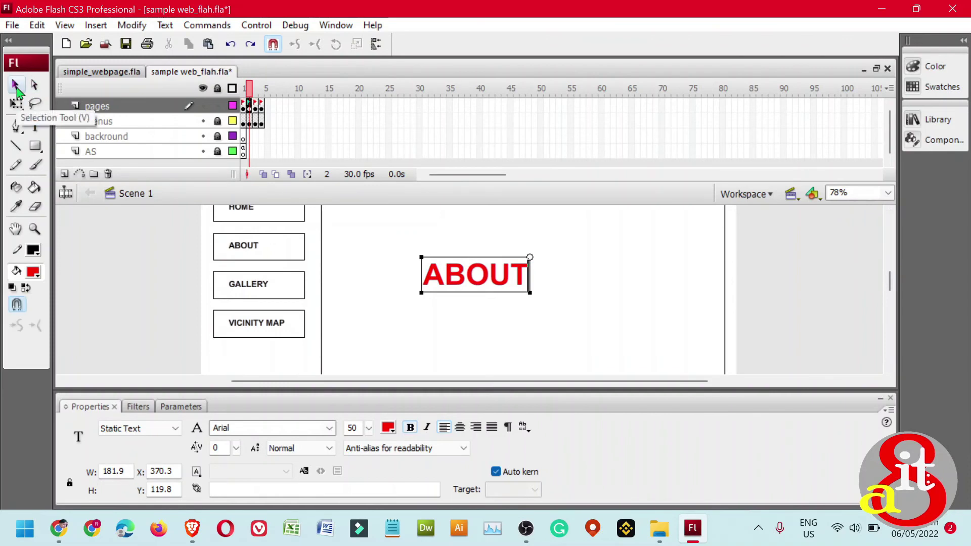
- Add the red text GALLERY on frame 3 of the pages layer and move it to about X 548, Y 54
left_click(253, 120)
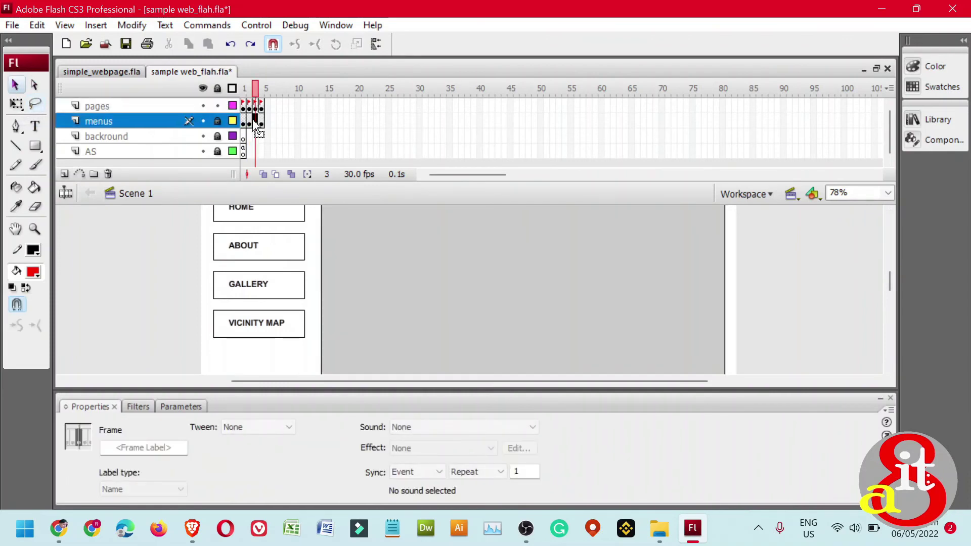
left_click(254, 104)
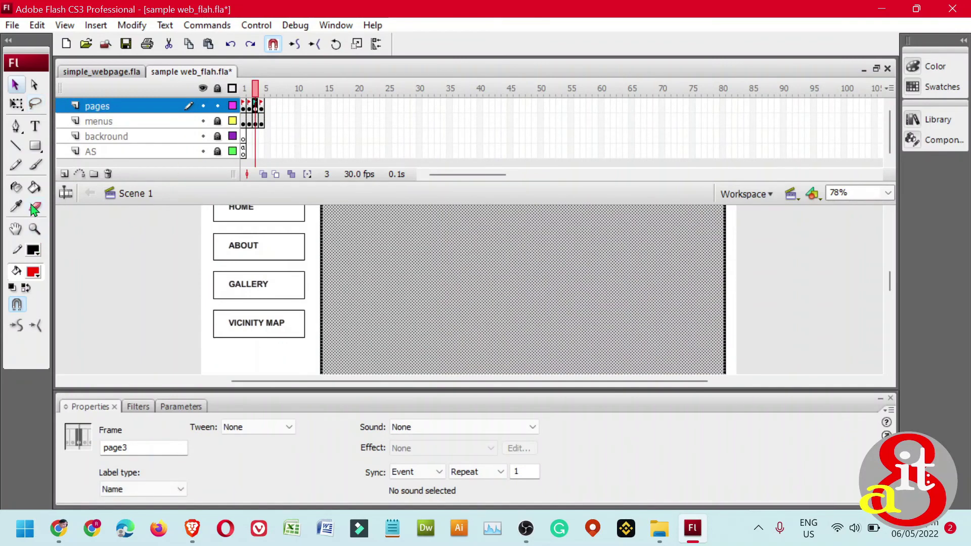
left_click(35, 126)
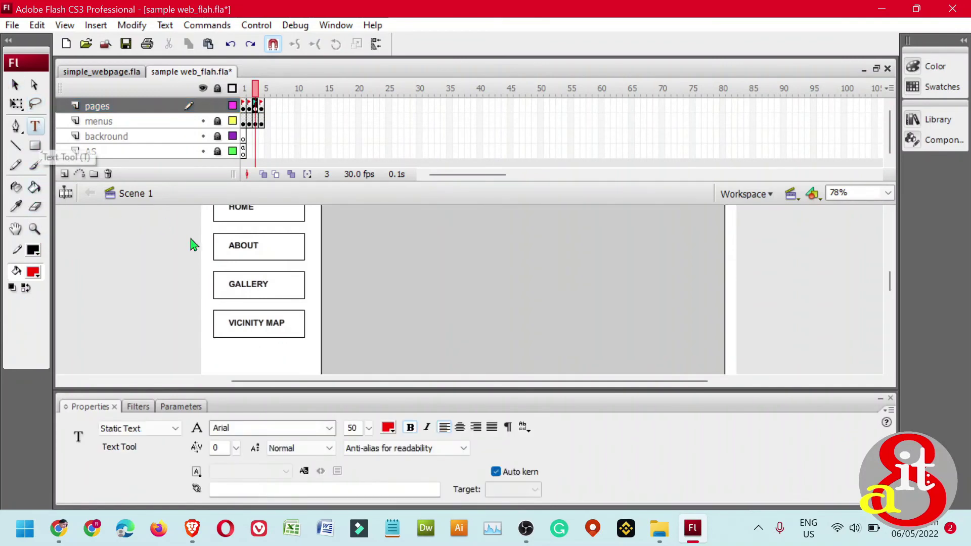
left_click(423, 259)
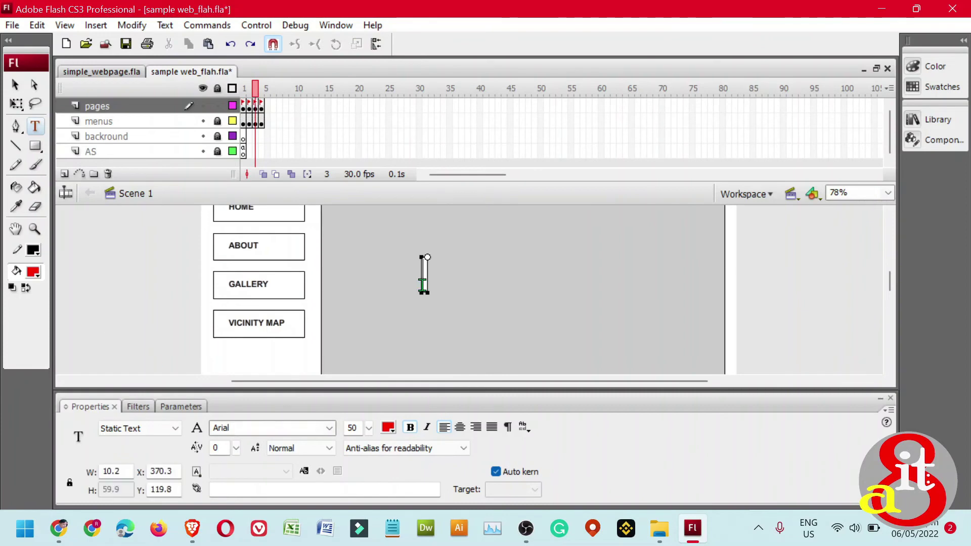
type("GALLER")
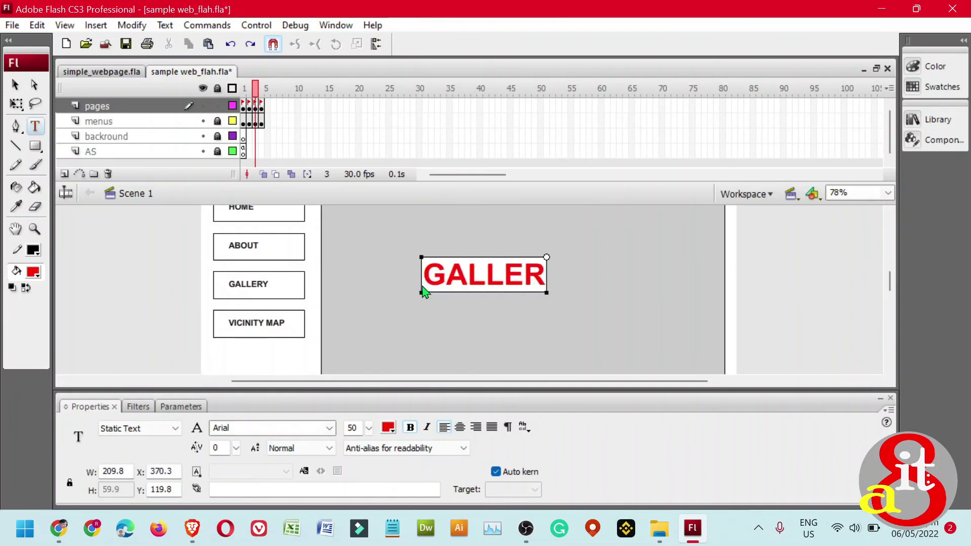
type("Y")
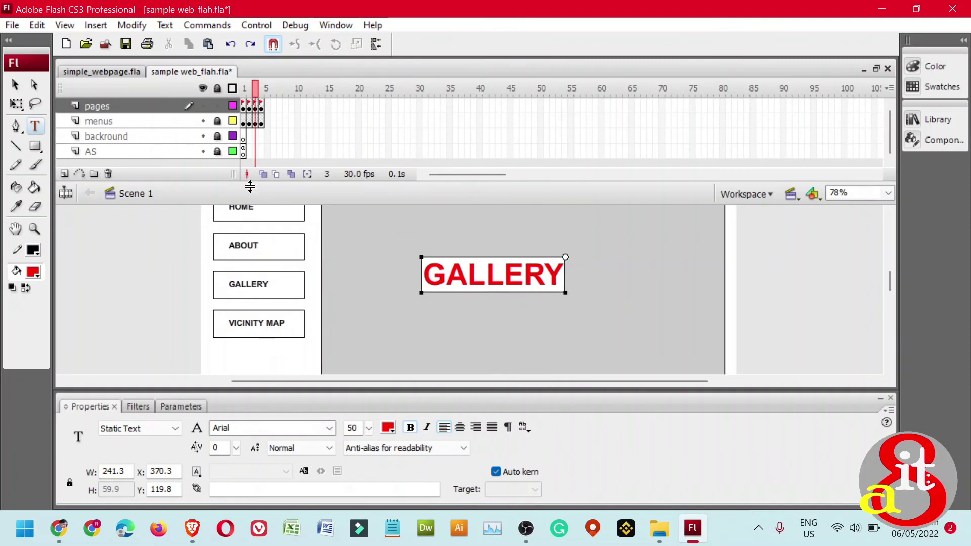
left_click(15, 86)
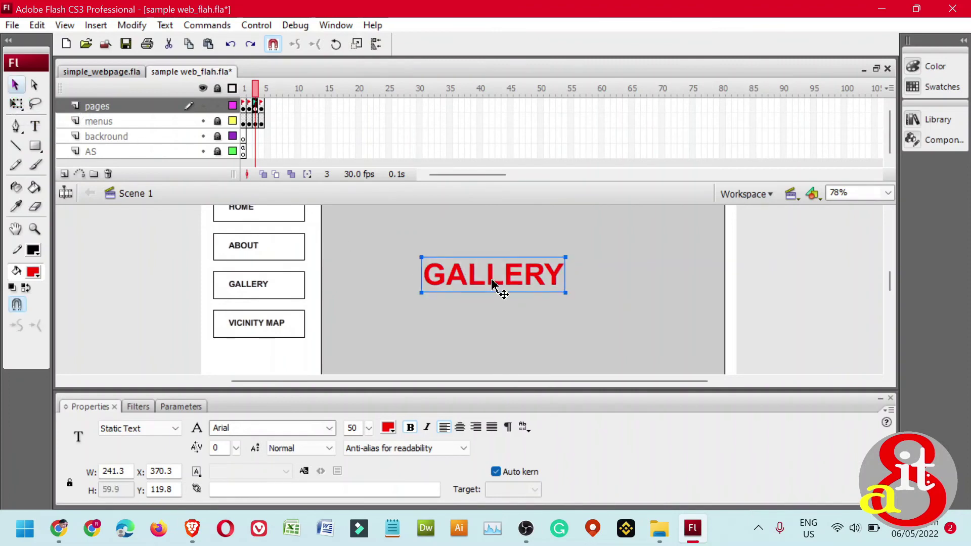
left_click_drag(491, 279, 596, 240)
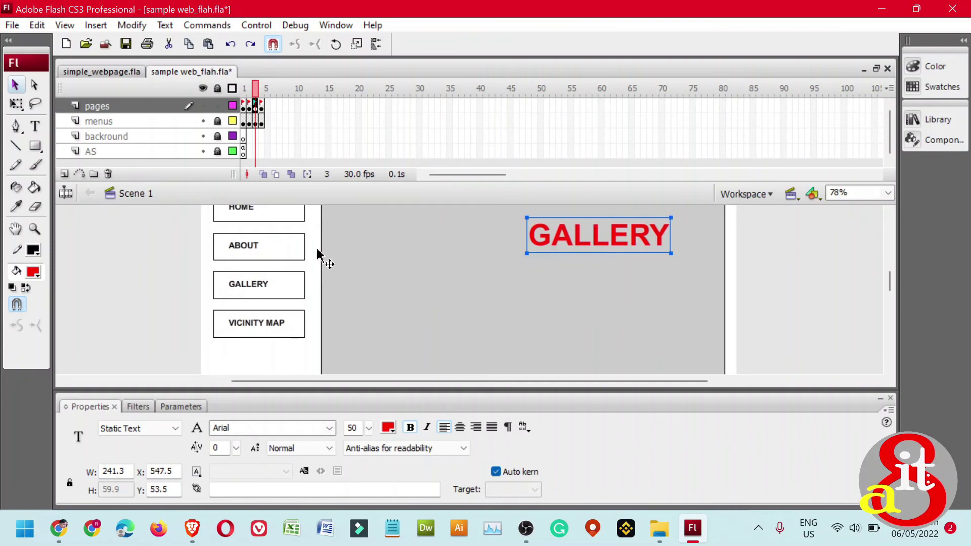
- Add the green static text VICINITY MAP on frame 4 of the pages layer and move it to about X 377, Y 97
left_click(262, 107)
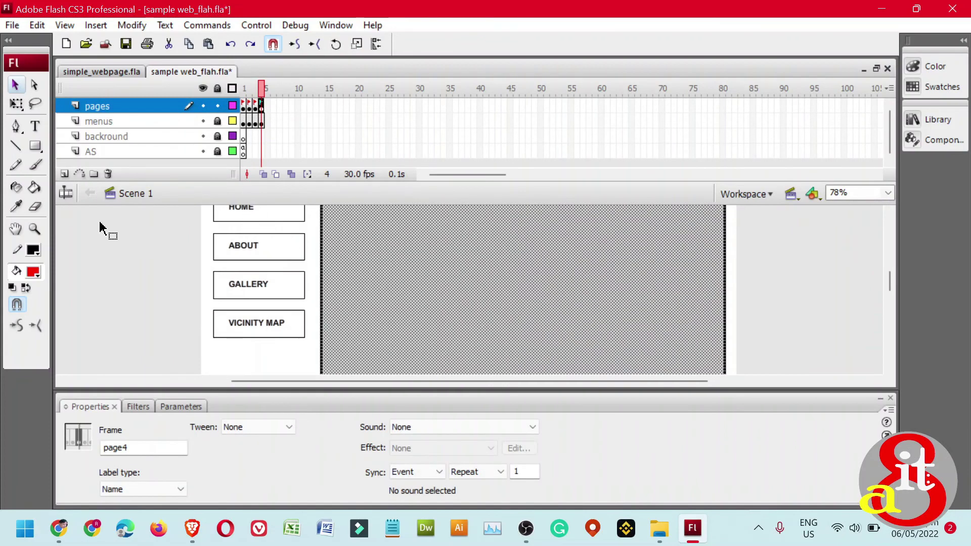
left_click(35, 125)
left_click(34, 273)
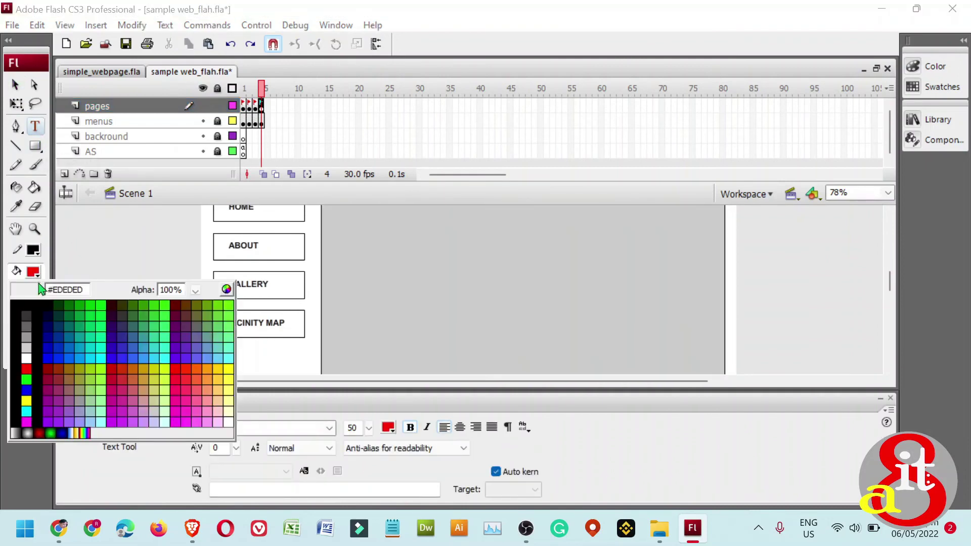
left_click(26, 380)
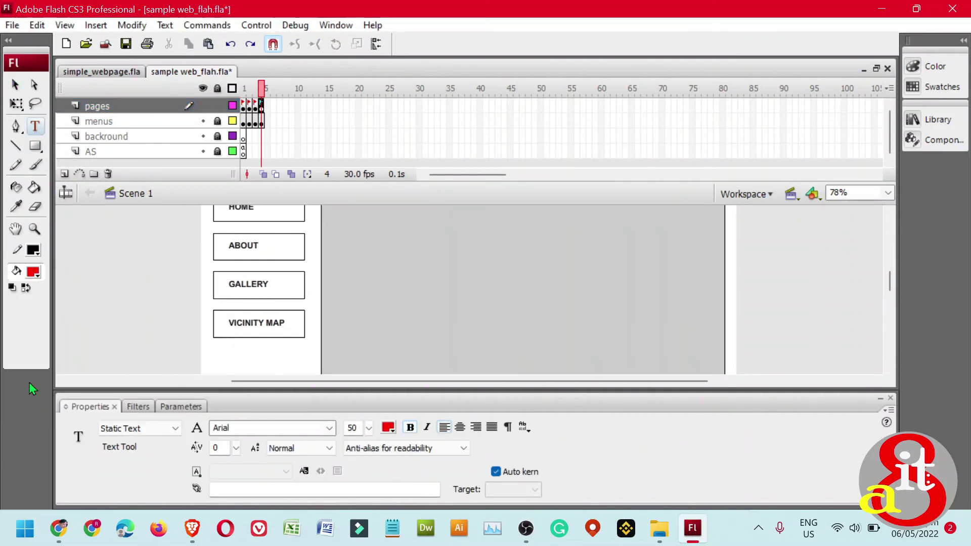
left_click(418, 285)
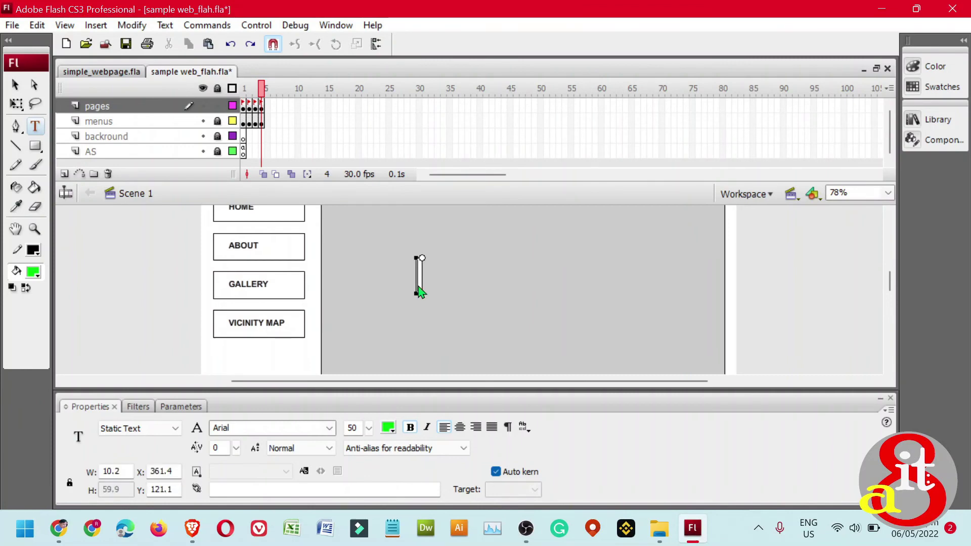
type("VICI")
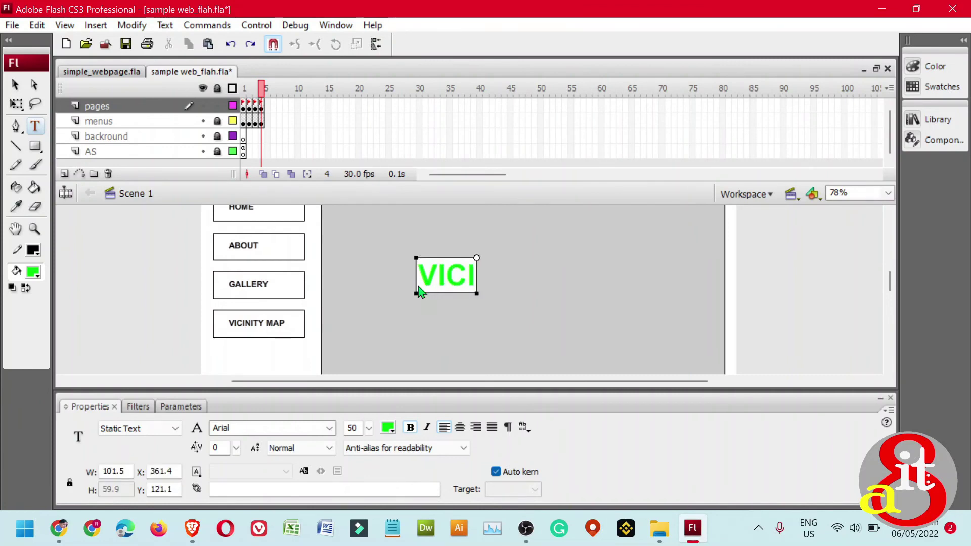
type("NITY M")
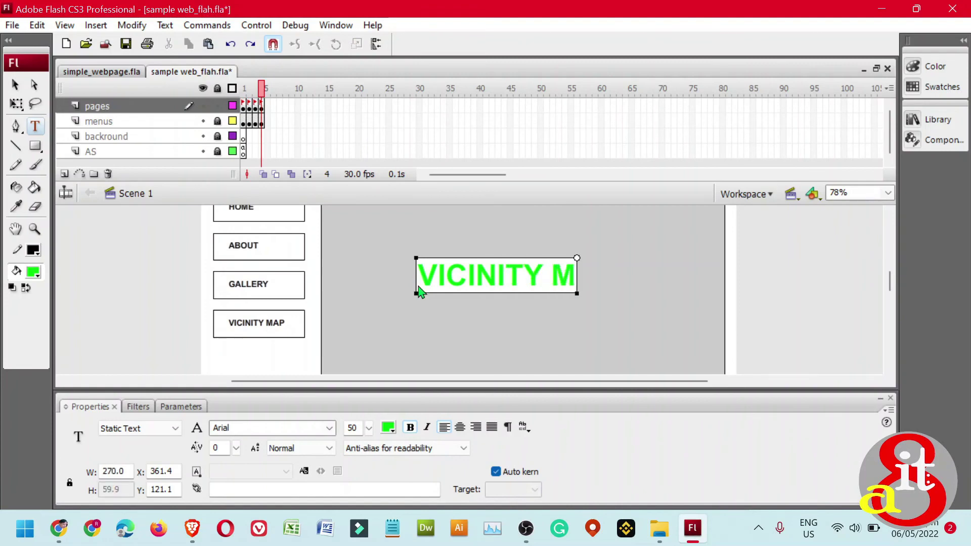
type("AP")
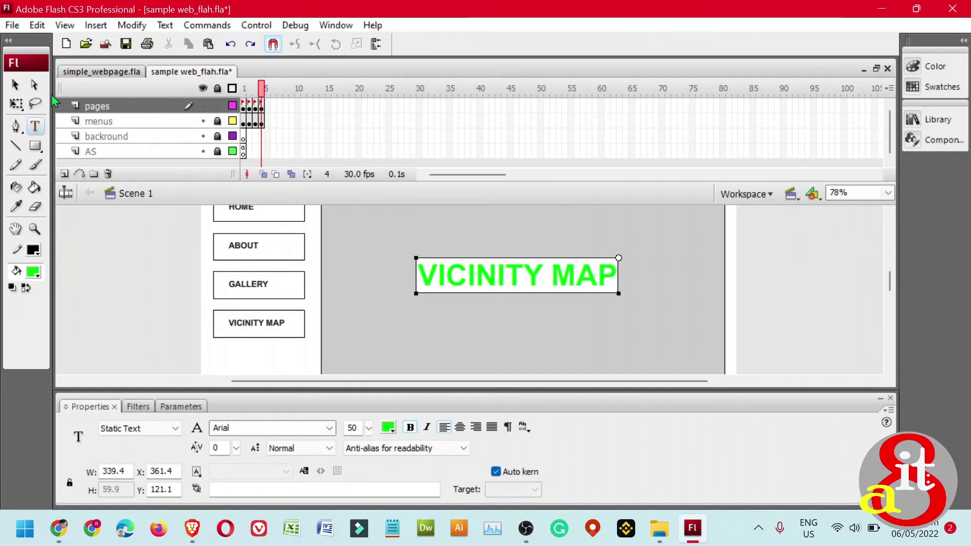
left_click(14, 85)
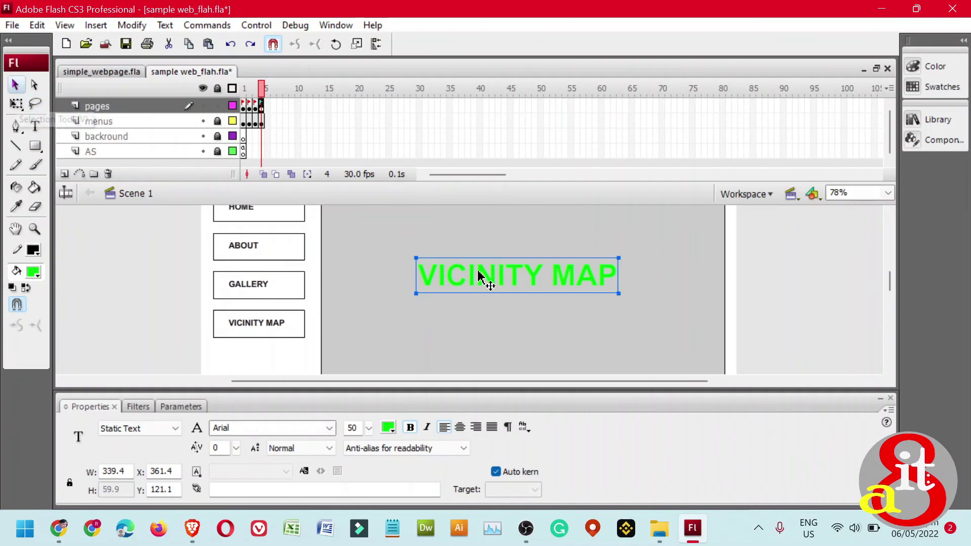
left_click_drag(494, 281, 500, 267)
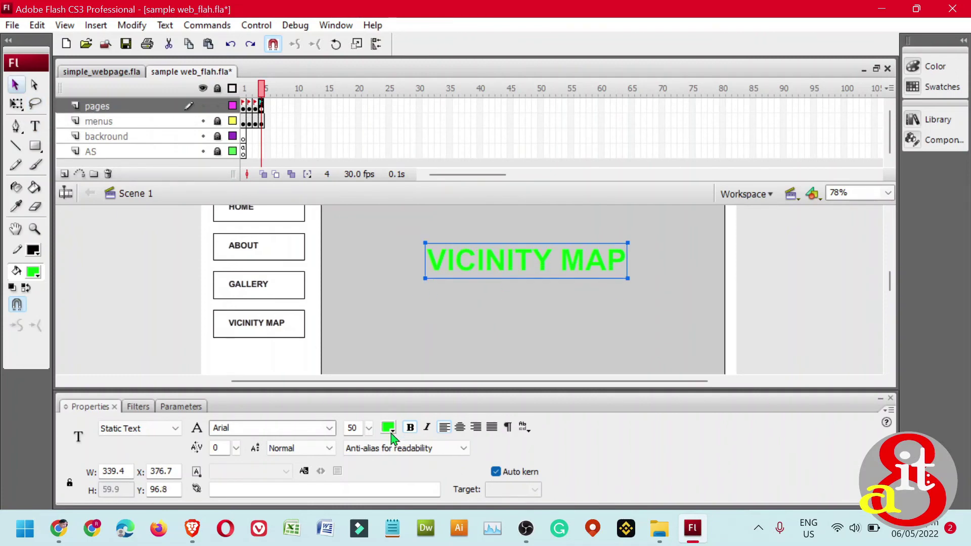
- Change the VICINITY MAP text colour to cyan #00FFFF and deselect everything on the stage
left_click(390, 434)
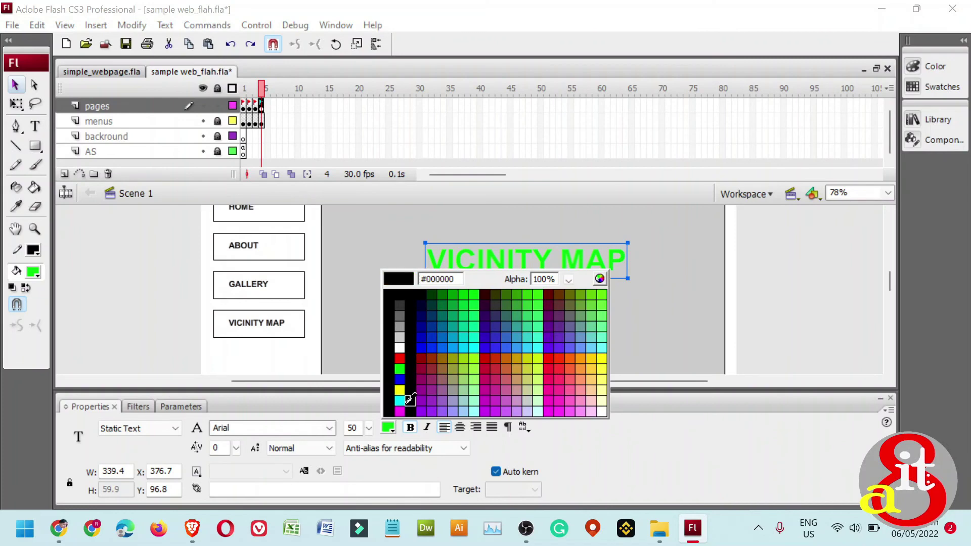
left_click(407, 404)
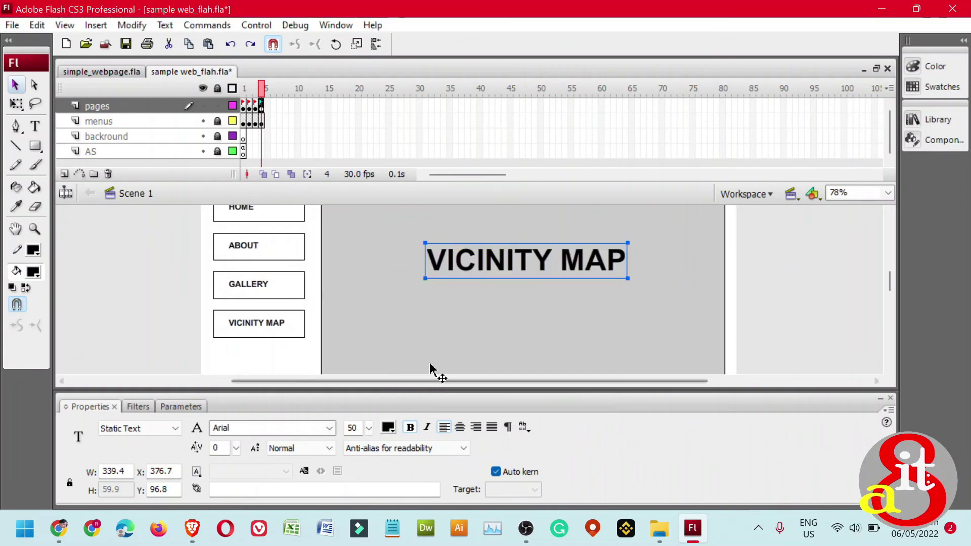
left_click(388, 427)
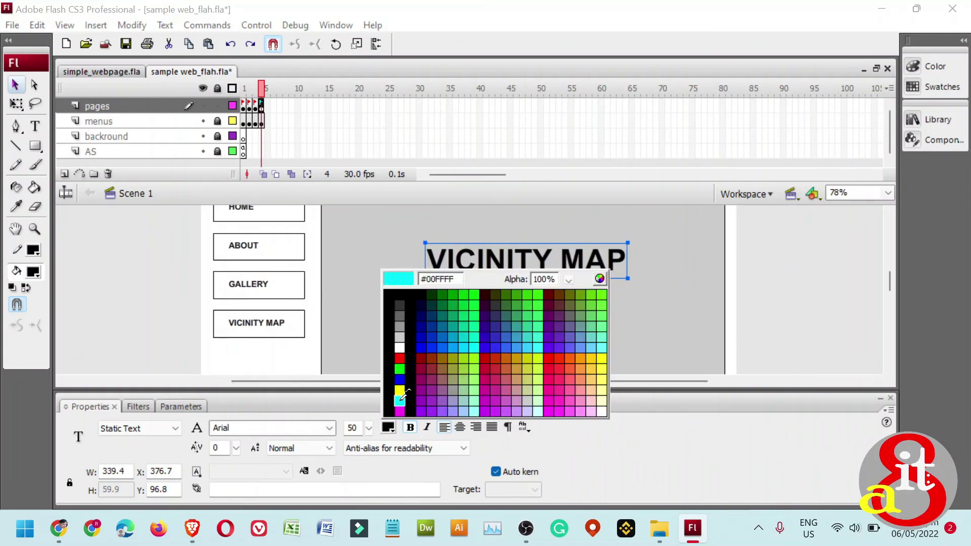
left_click(401, 399)
left_click(428, 348)
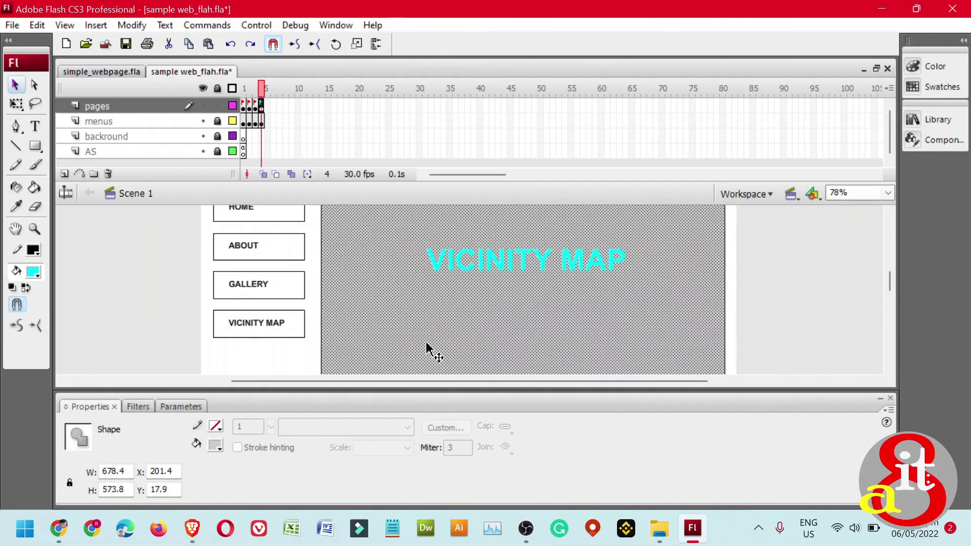
left_click(862, 303)
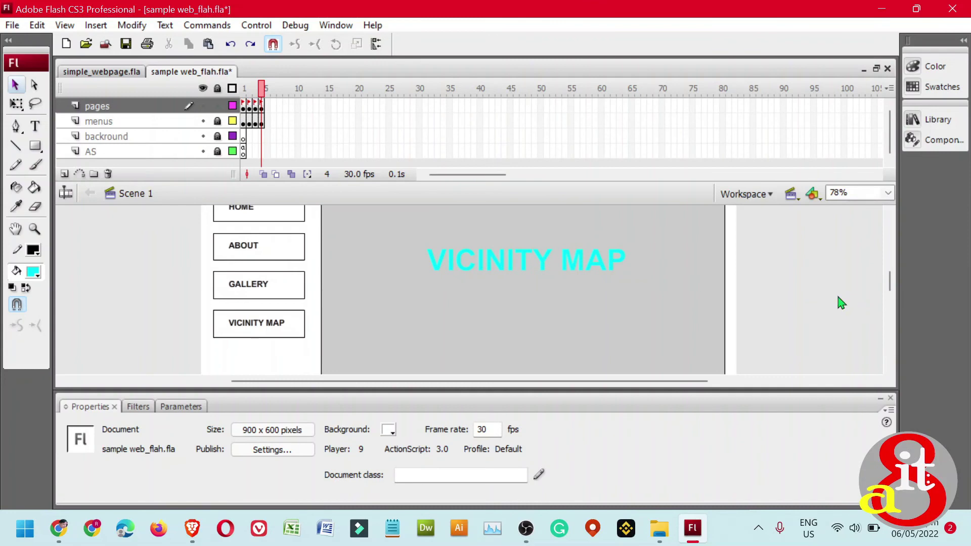
- Test the movie in a maximized preview window with the view set to Show All
key("ctrl+p")
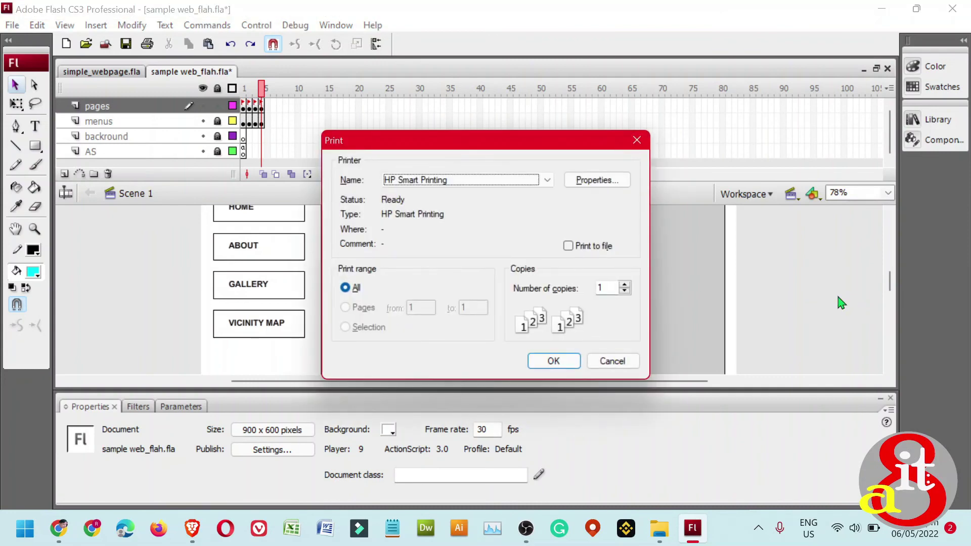
left_click(637, 140)
key("ctrl+Return")
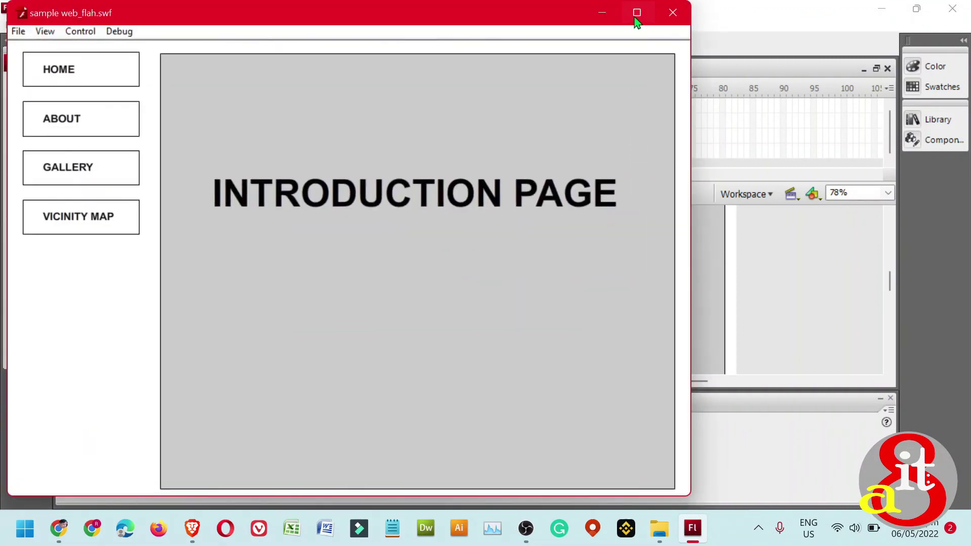
left_click(637, 12)
right_click(652, 61)
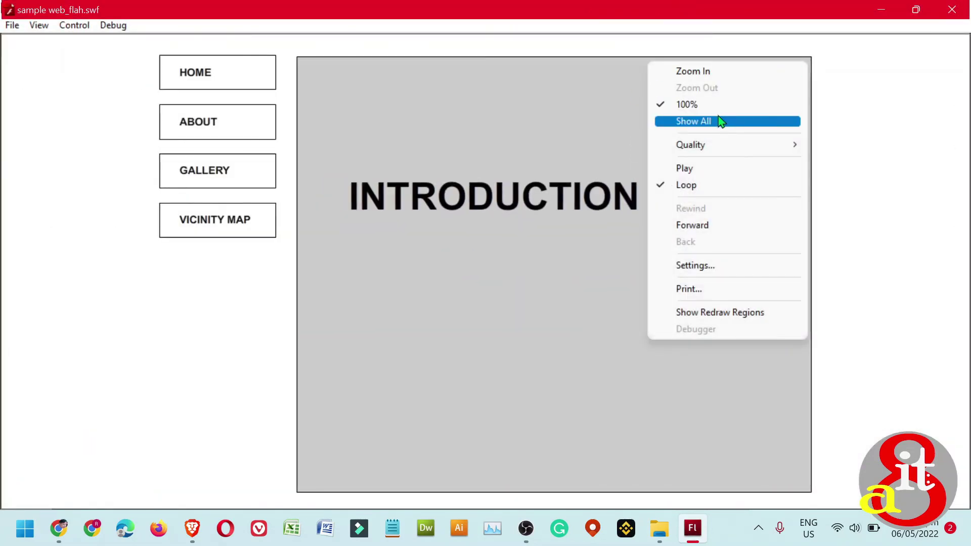
left_click(720, 121)
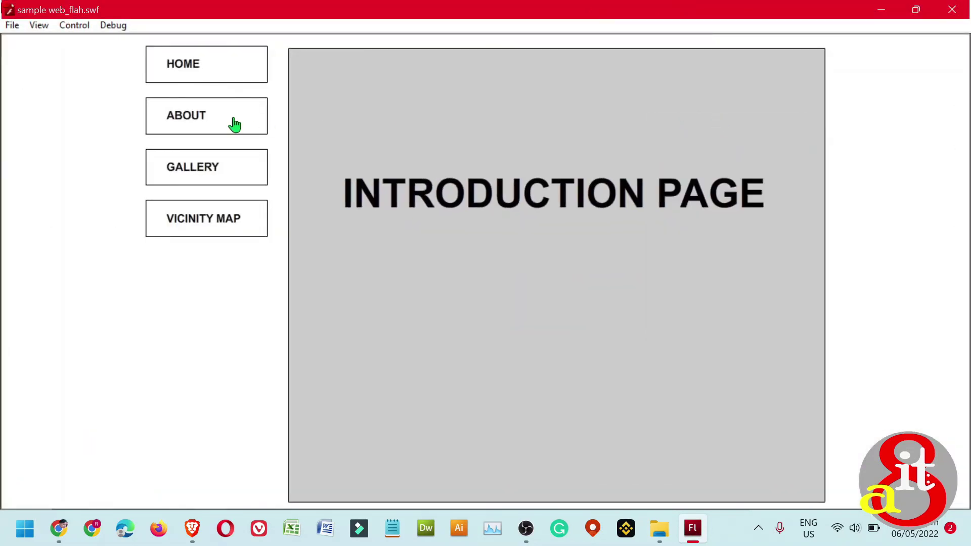
- Check in the preview that the ABOUT, GALLERY, VICINITY MAP and HOME buttons open their pages, and close the preview
left_click(234, 125)
left_click(233, 181)
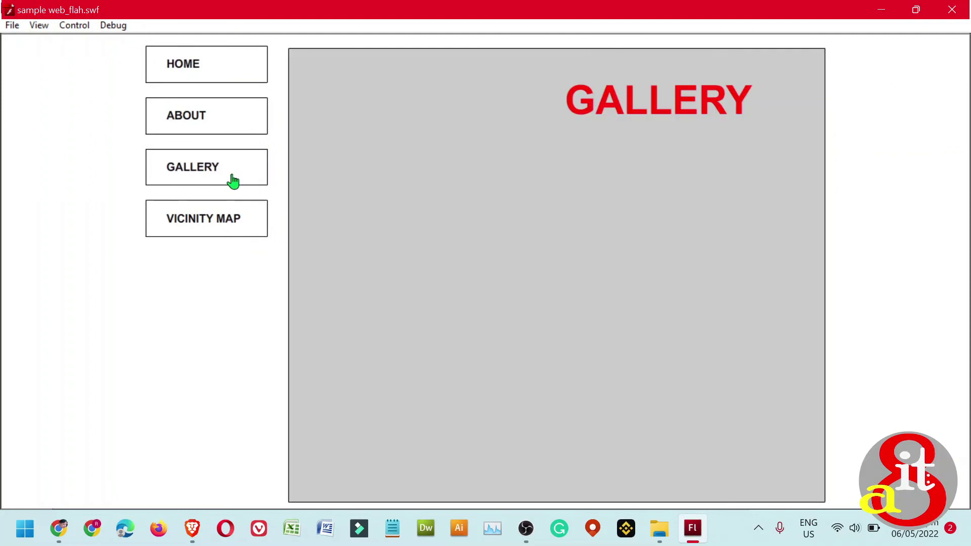
left_click(233, 221)
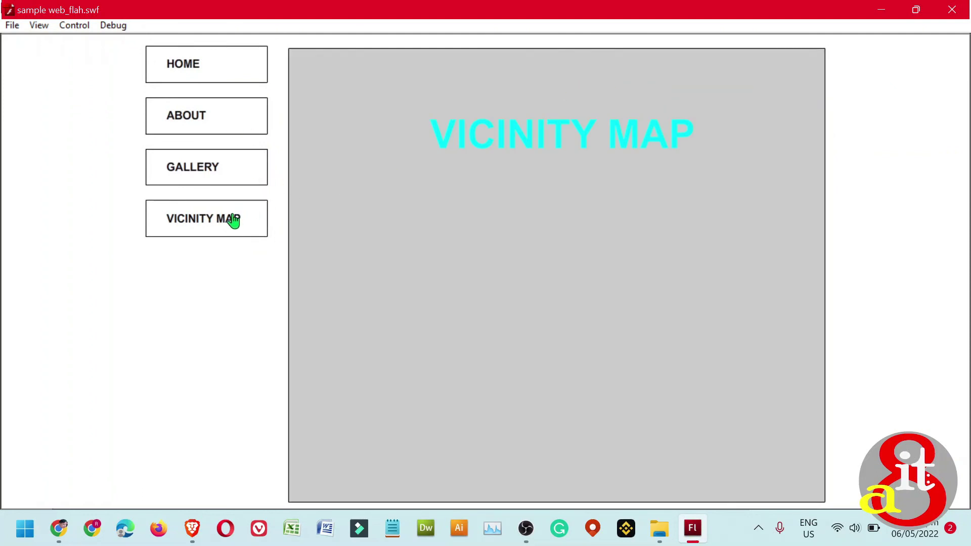
left_click(229, 75)
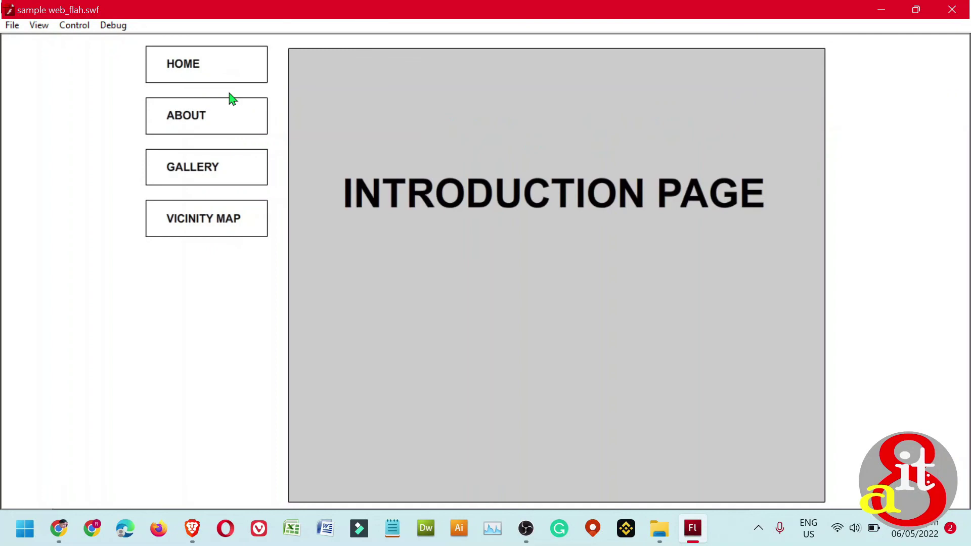
left_click(231, 125)
left_click(235, 178)
left_click(234, 219)
left_click(237, 182)
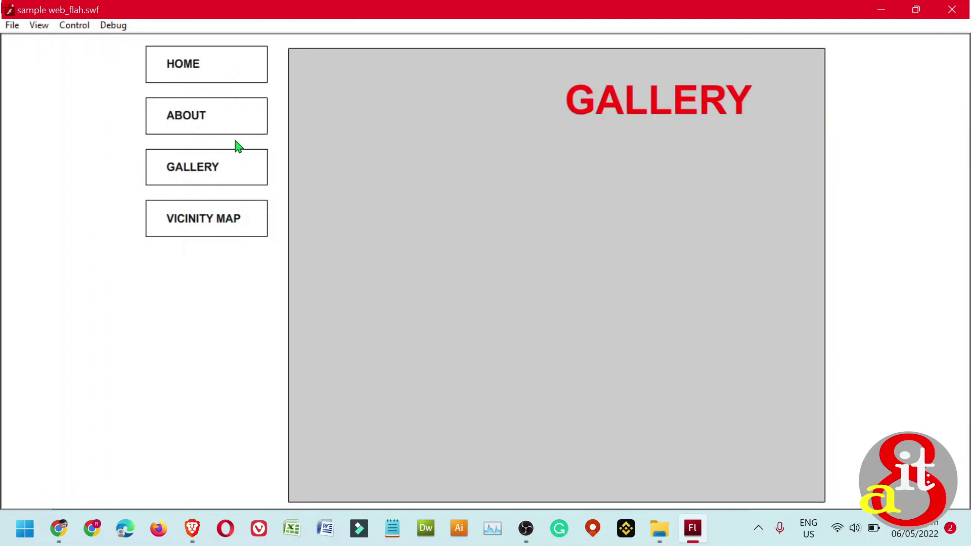
left_click(228, 104)
left_click(226, 77)
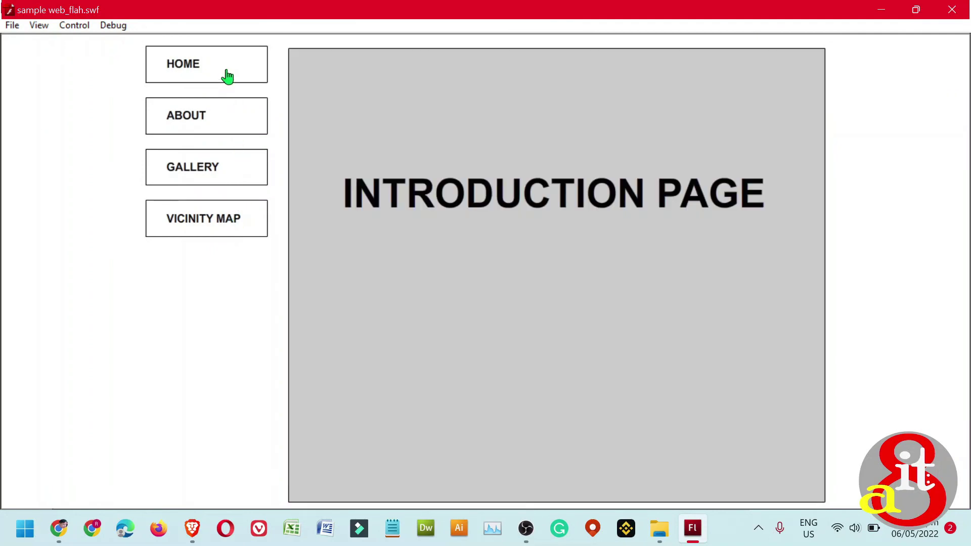
left_click(953, 9)
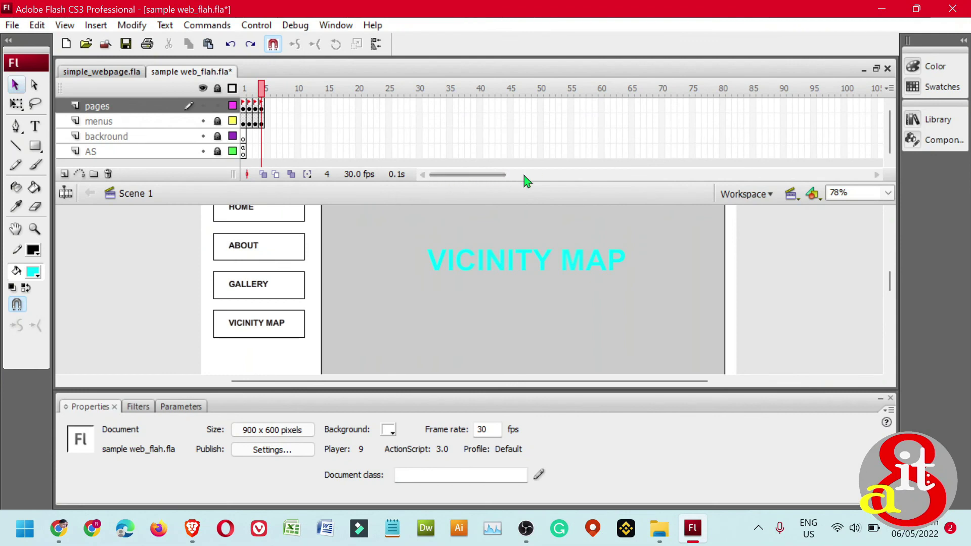
- Select frame 1 of the AS layer and save the document
left_click(244, 152)
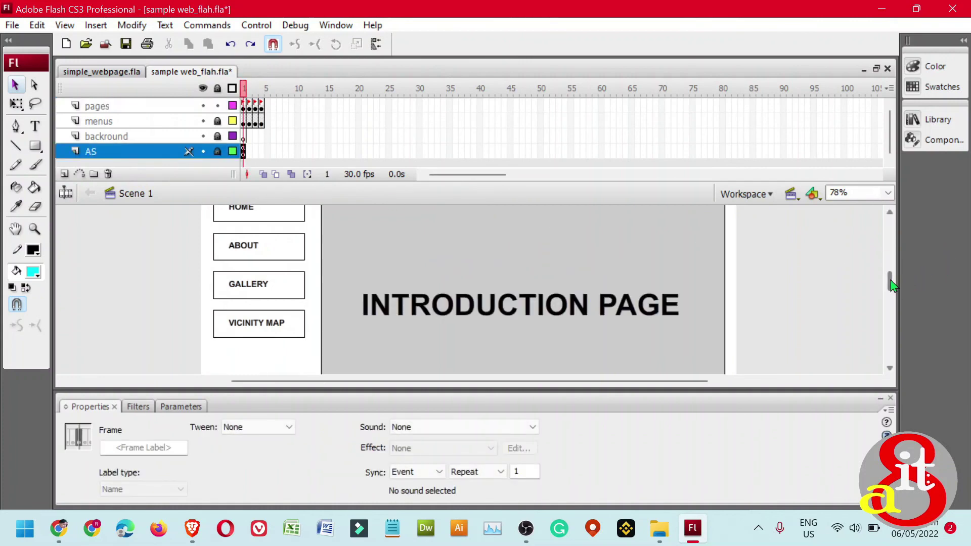
left_click_drag(890, 279, 894, 297)
scroll(897, 274, "down", 1)
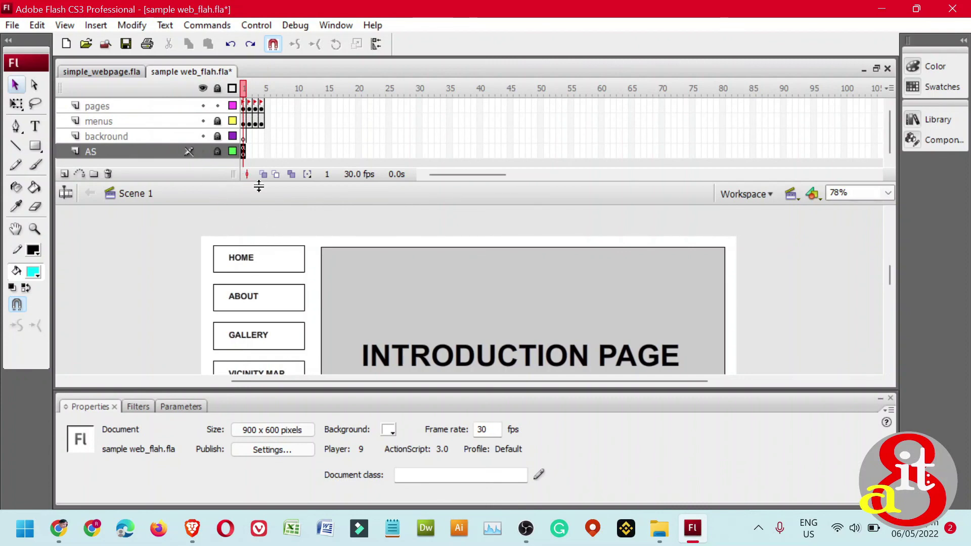
key("ctrl+s")
- Test the saved movie again by visiting the ABOUT, GALLERY, VICINITY MAP and HOME pages, and close the preview
key("ctrl+Return")
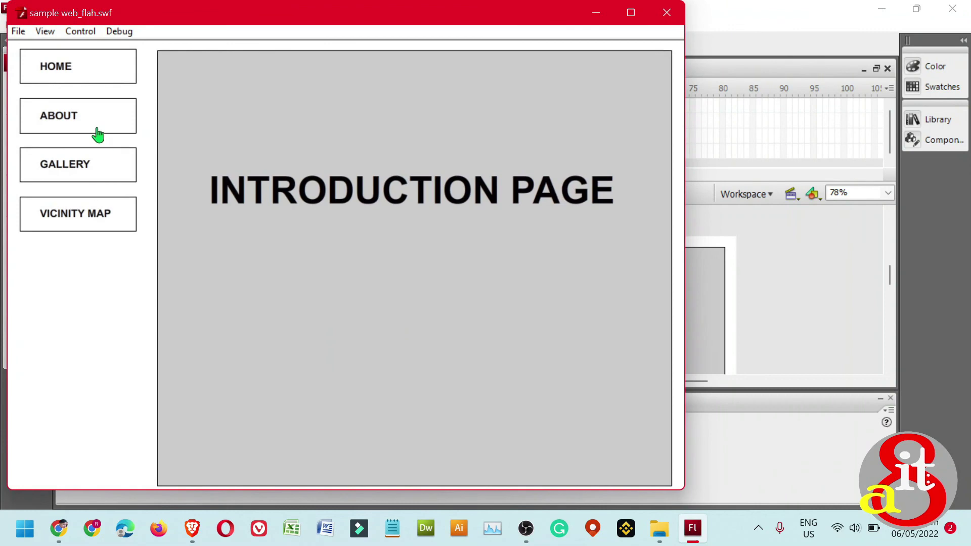
left_click(96, 129)
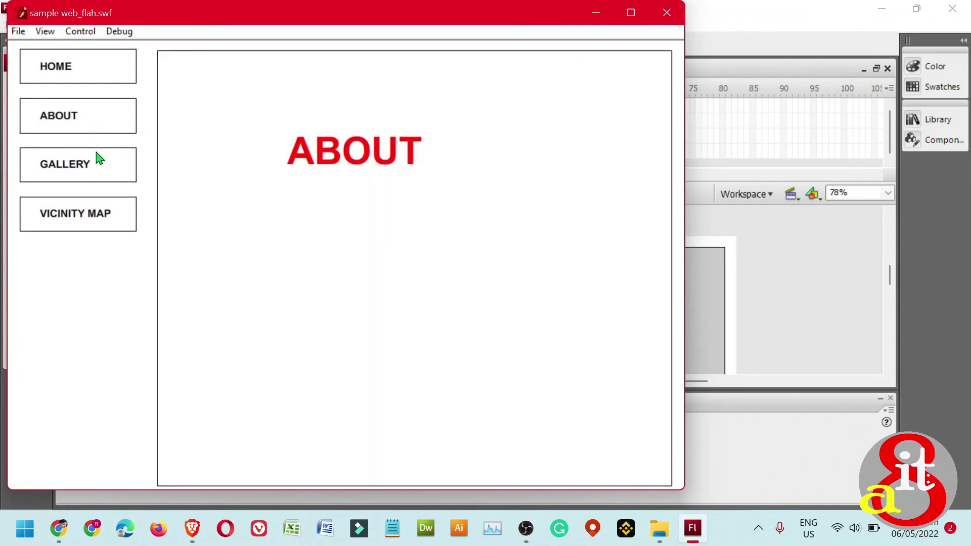
left_click(92, 173)
left_click(91, 223)
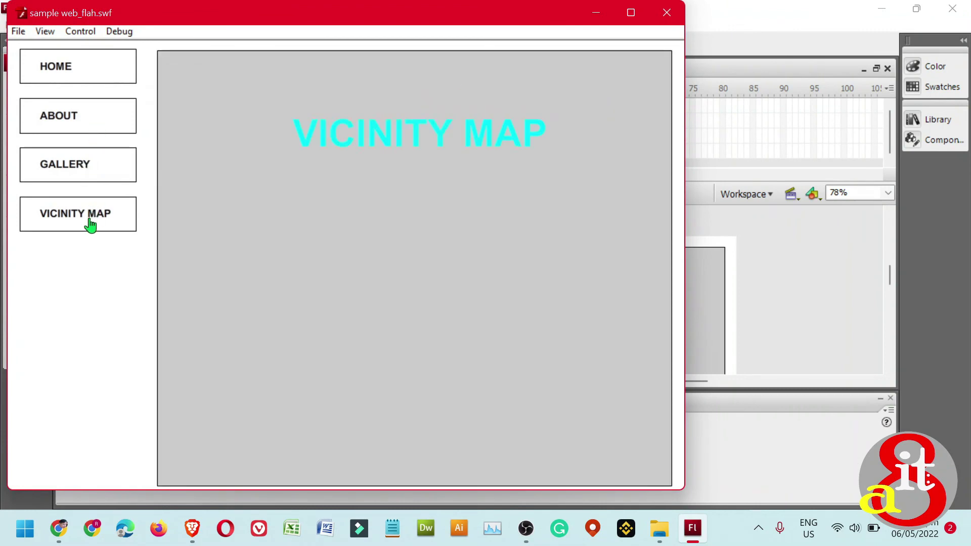
left_click(100, 68)
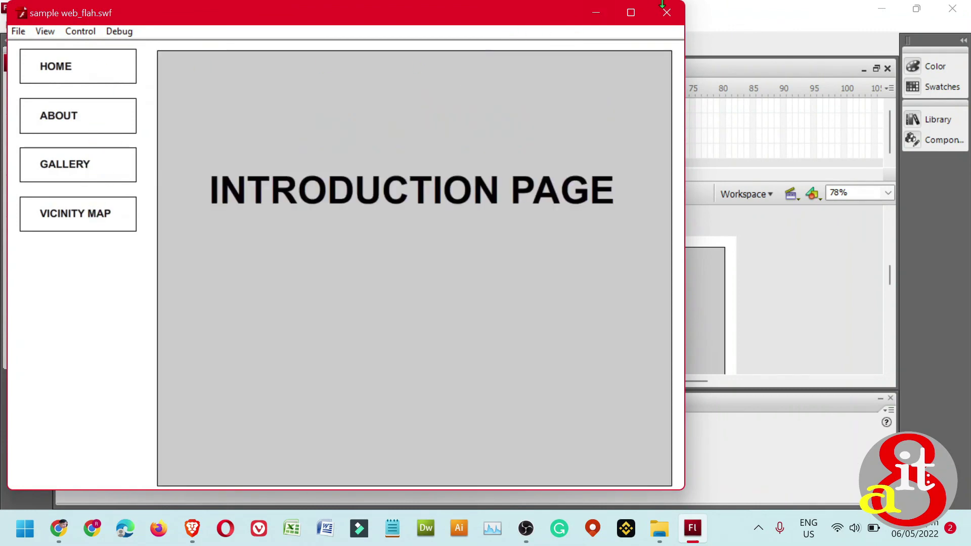
left_click(666, 13)
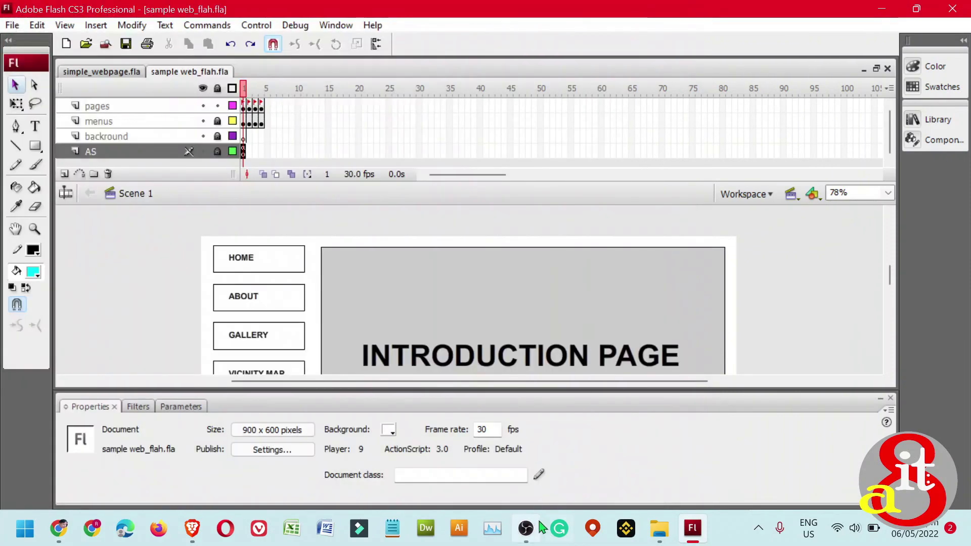
mouse_move(529, 532)
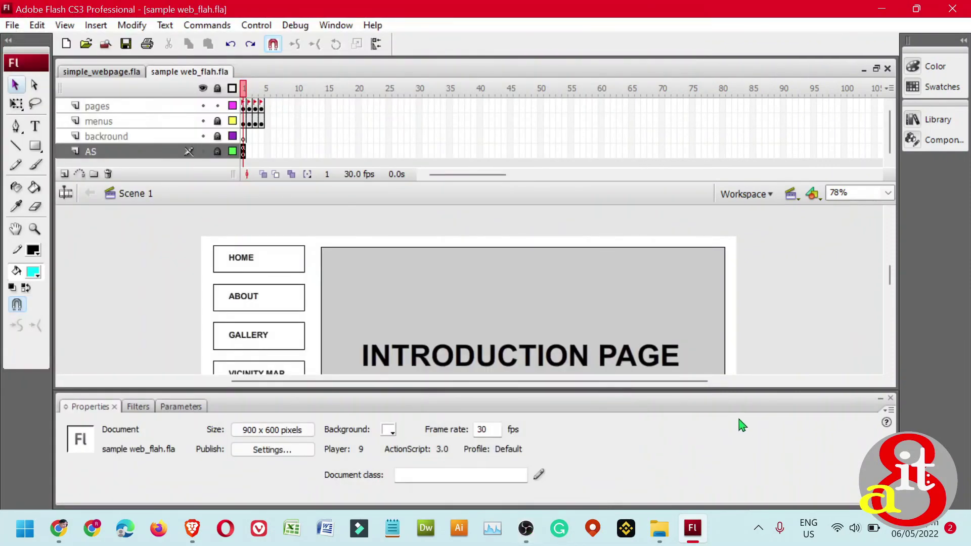